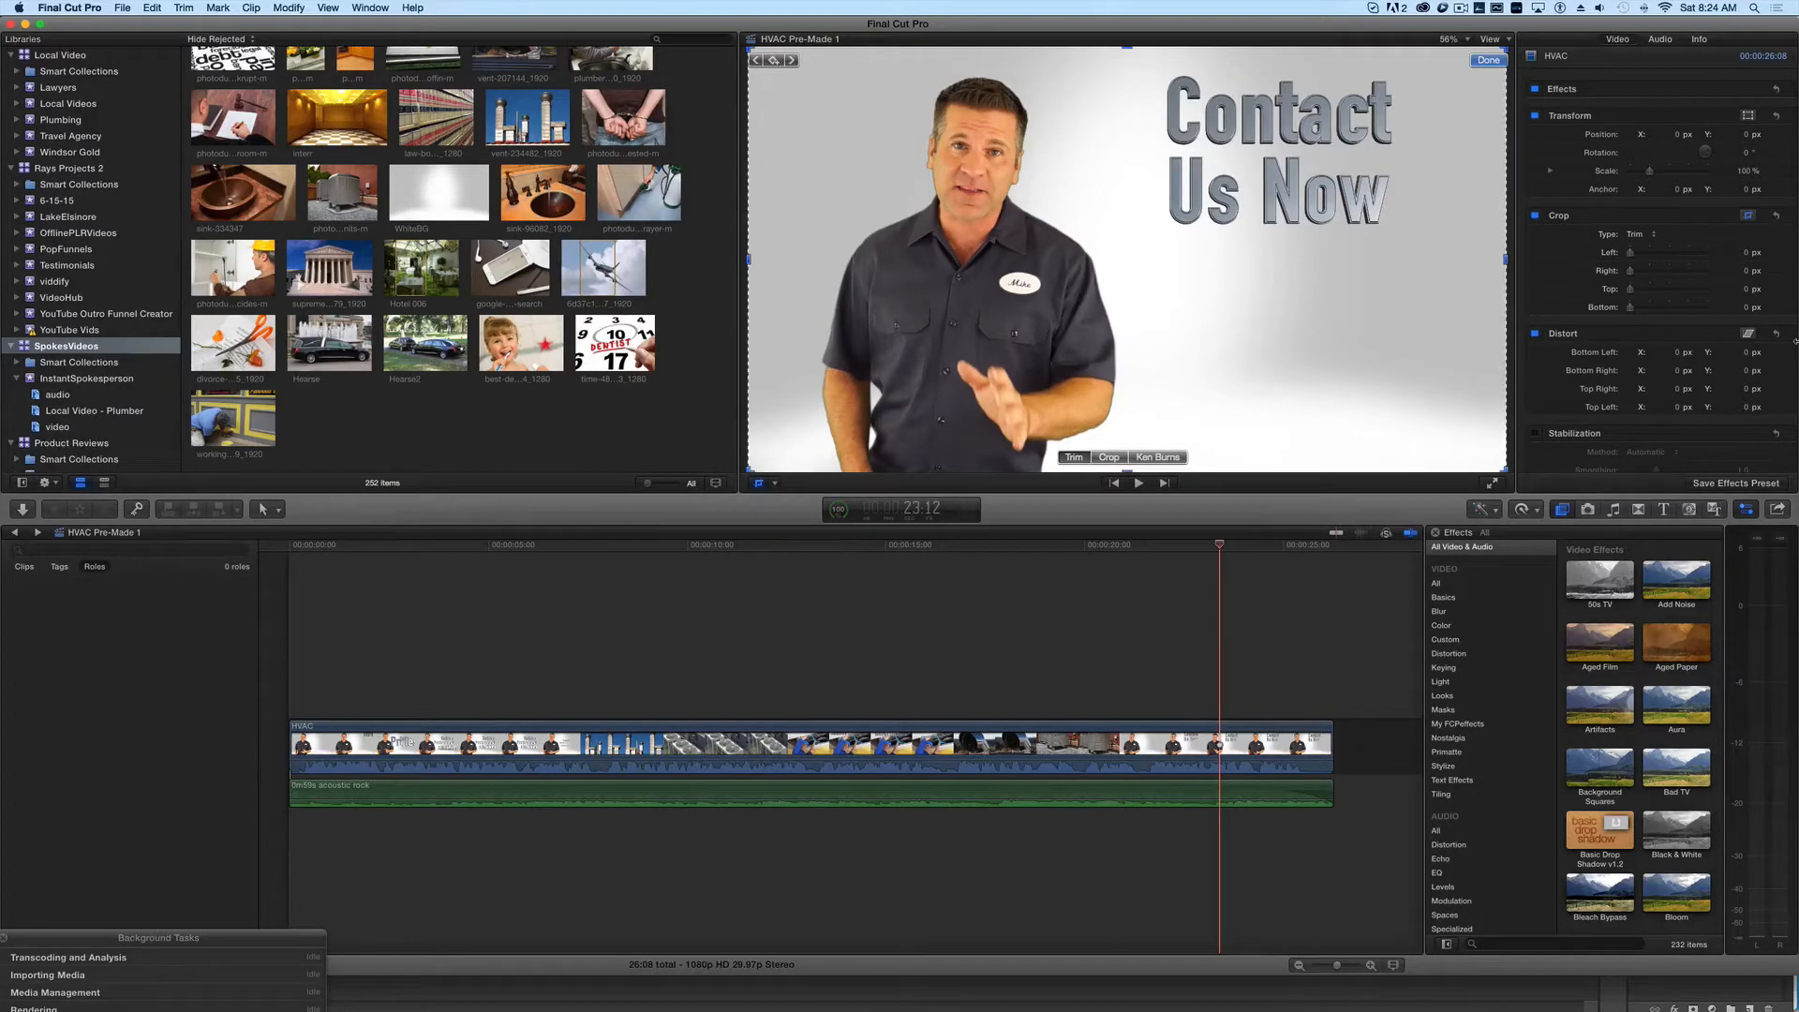
- Add a Basic 3D title above the closing section of the HVAC clip, ending where the clip ends
left_click(1665, 509)
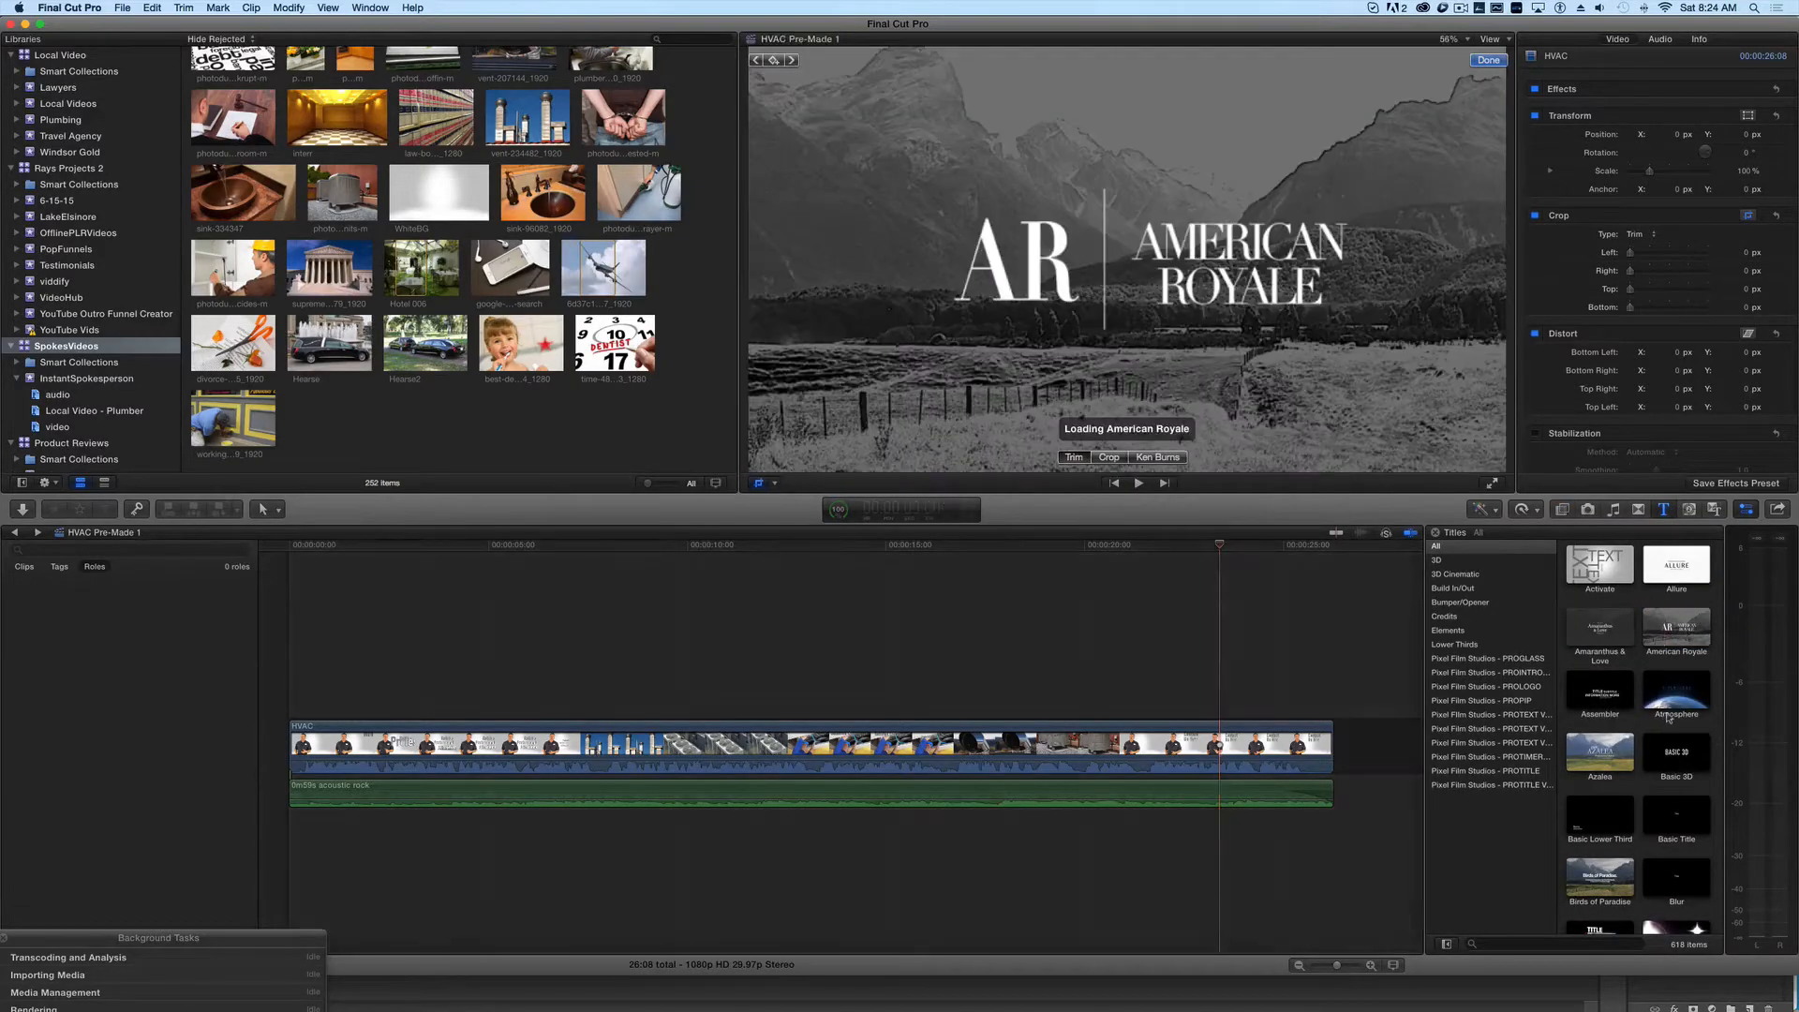
left_click(1681, 764)
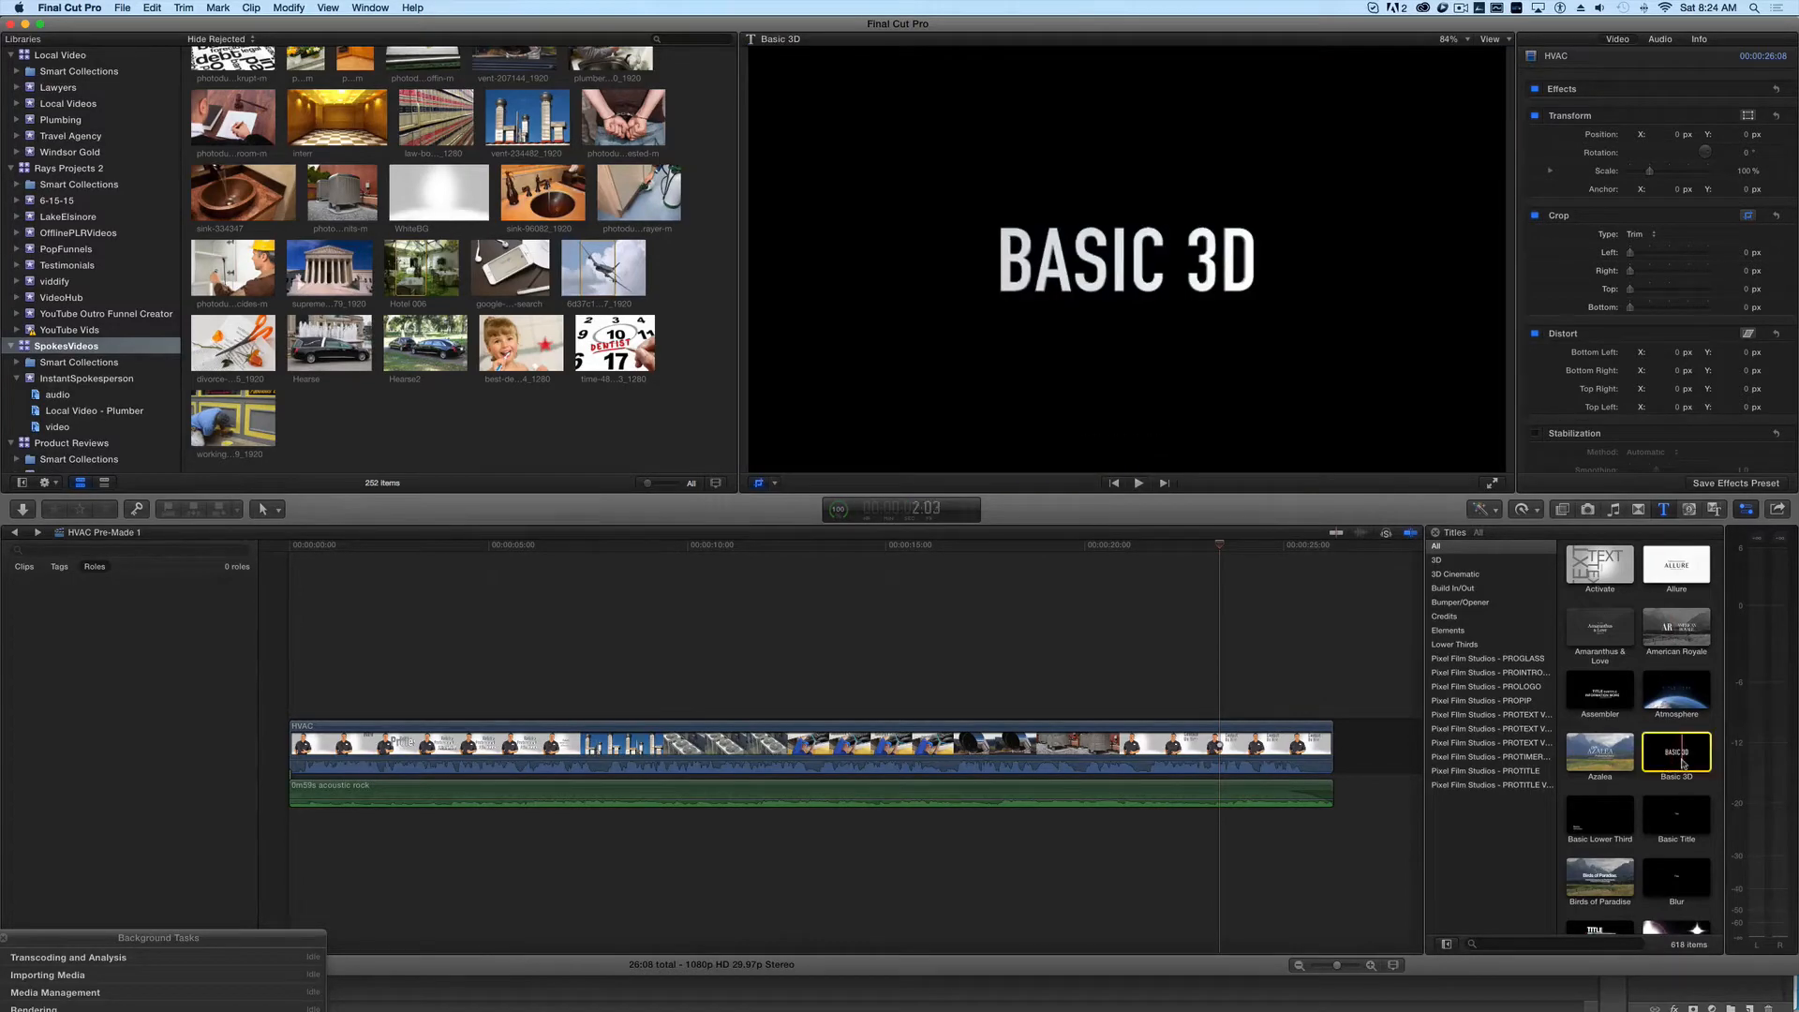
left_click_drag(1682, 763, 1182, 702)
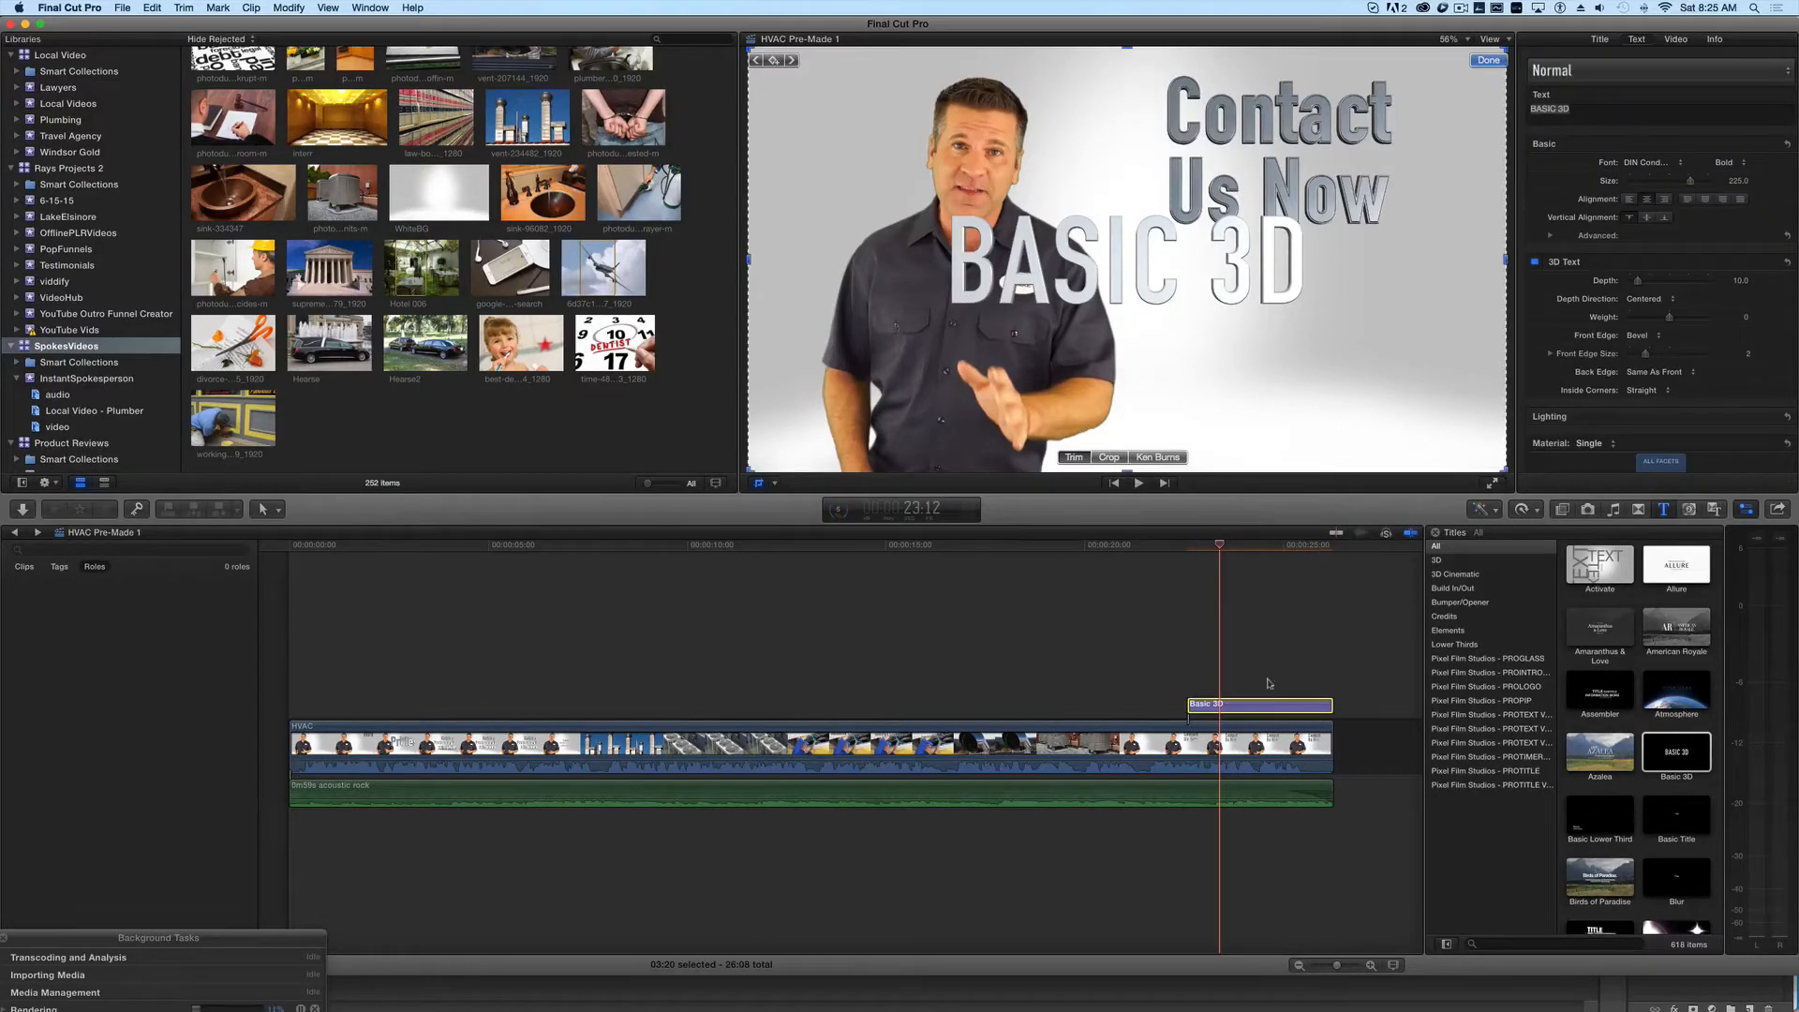
- Replace the 3D title's text with the contact phone number and place it below "Contact Us Now"
double_click(1267, 711)
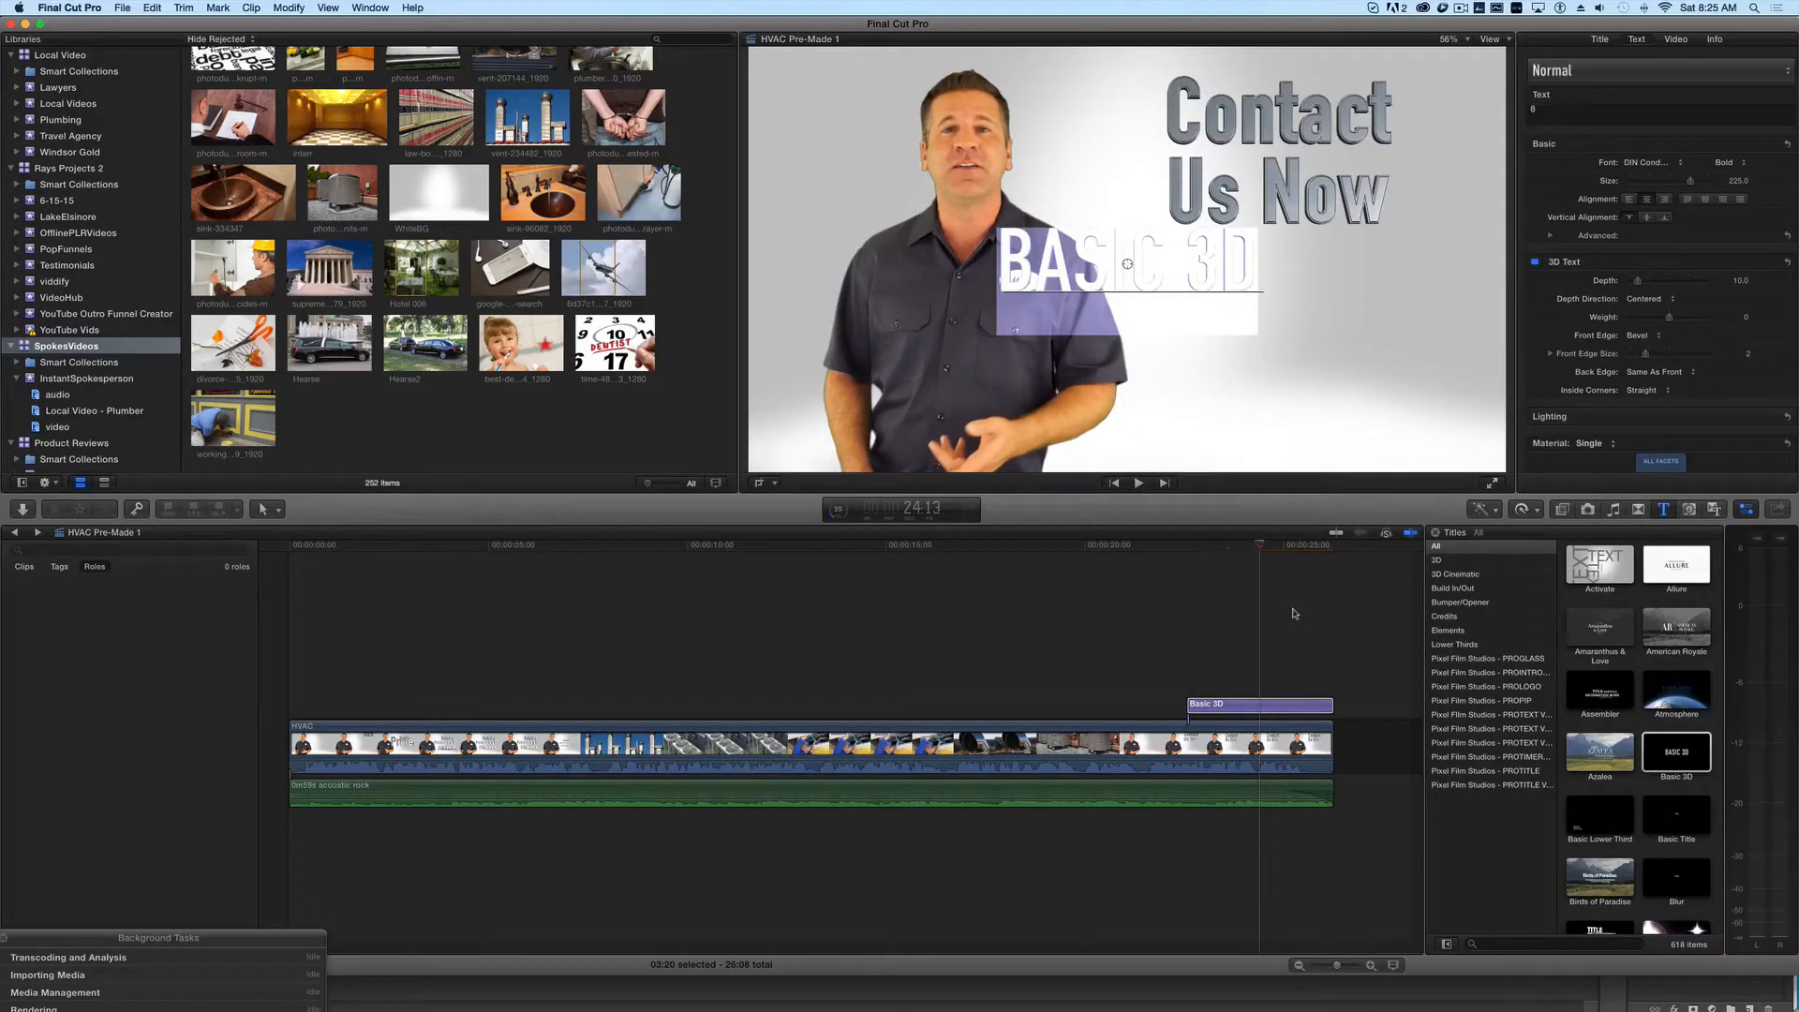
type("888.555")
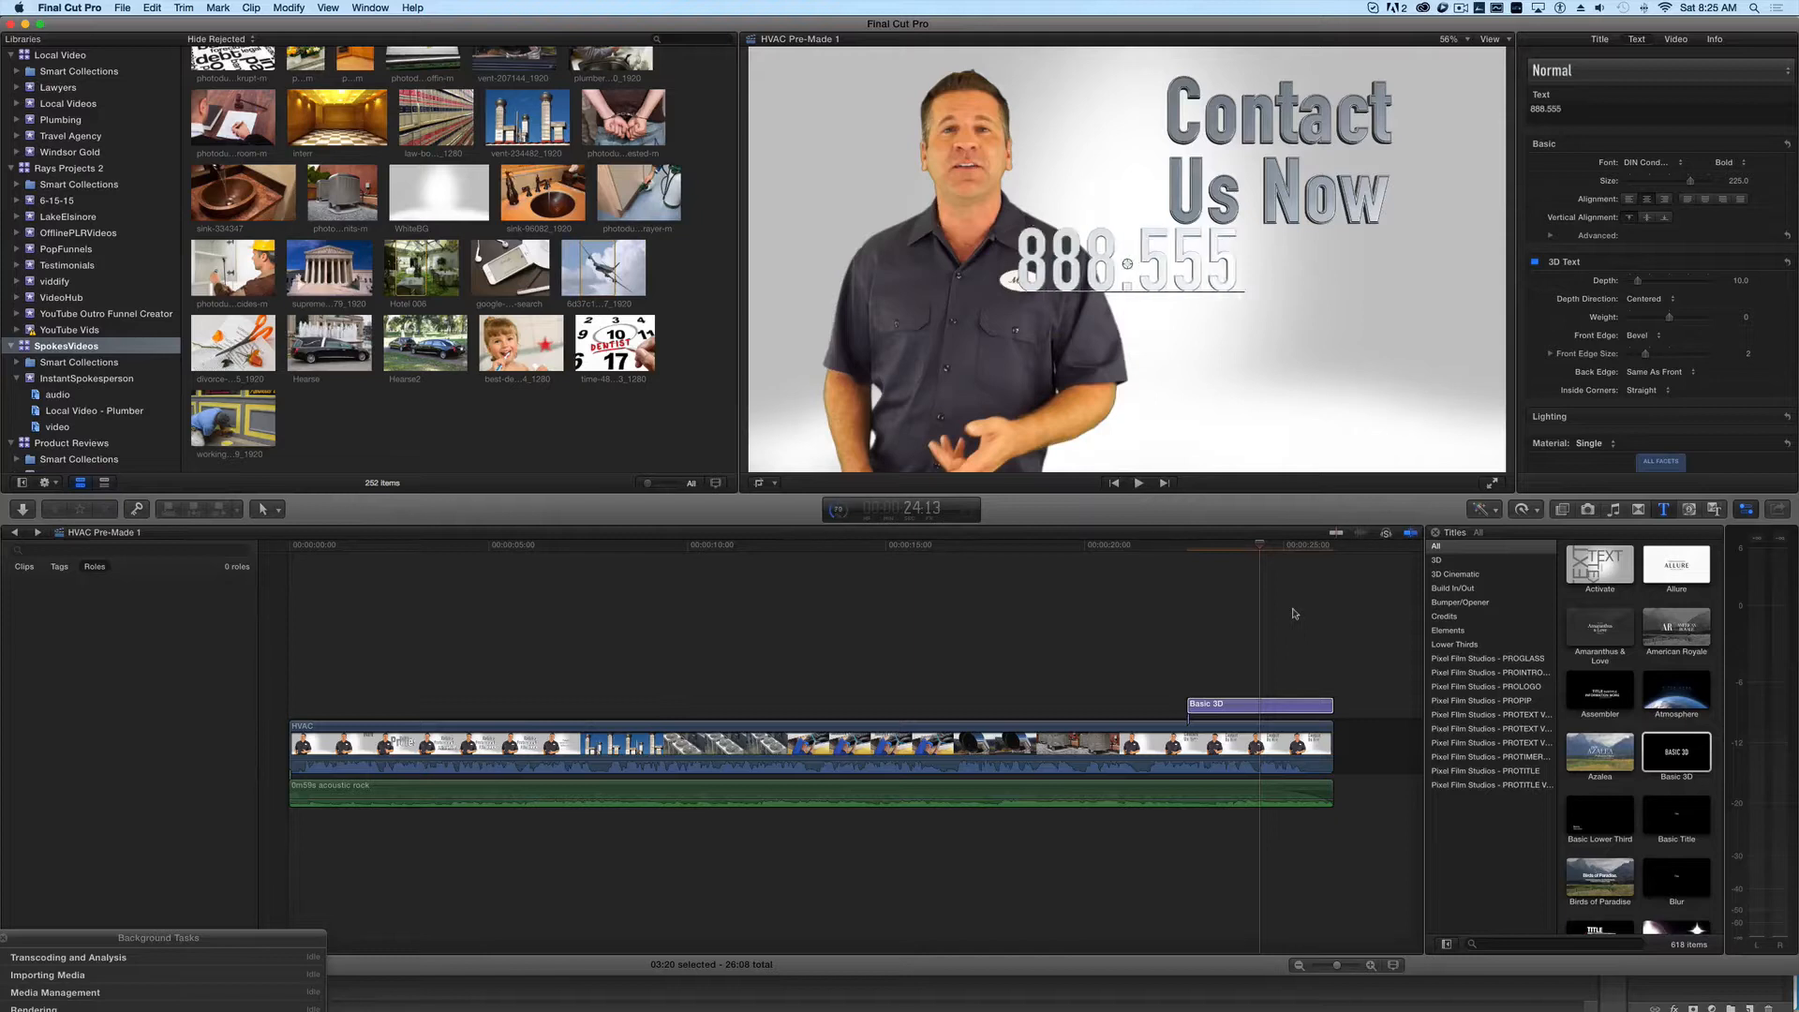
type(".12")
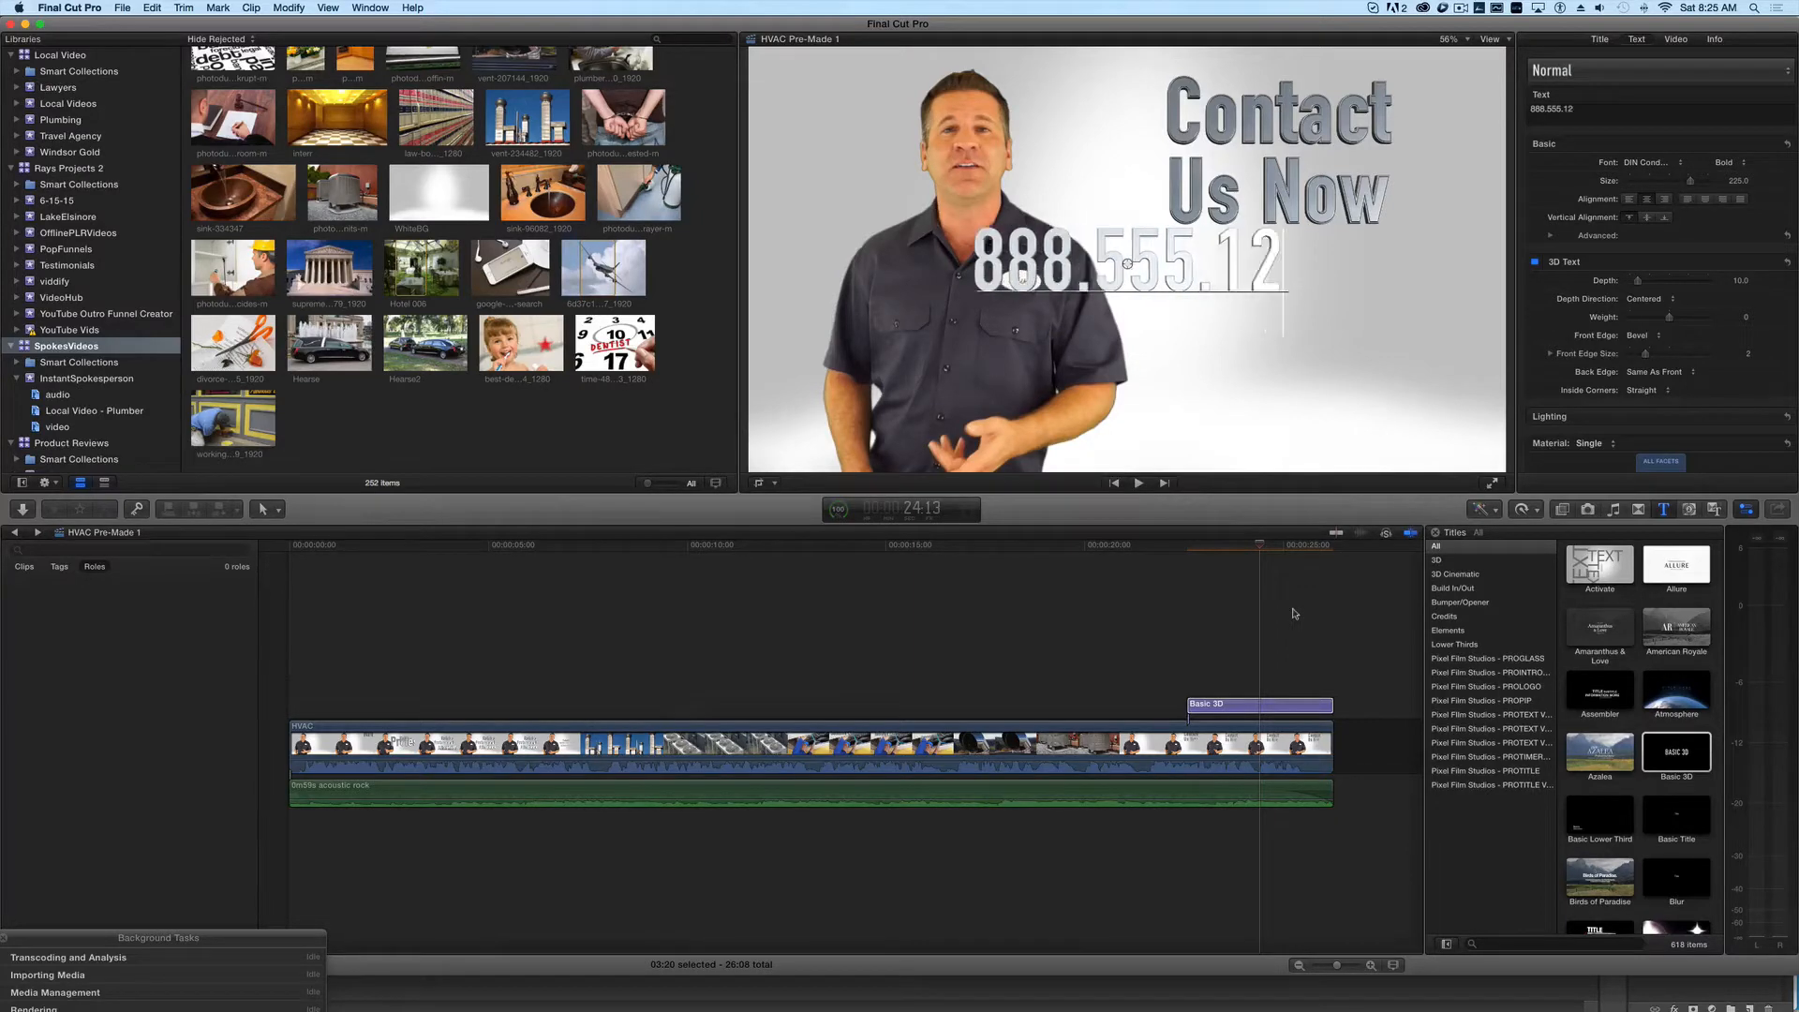
type("34")
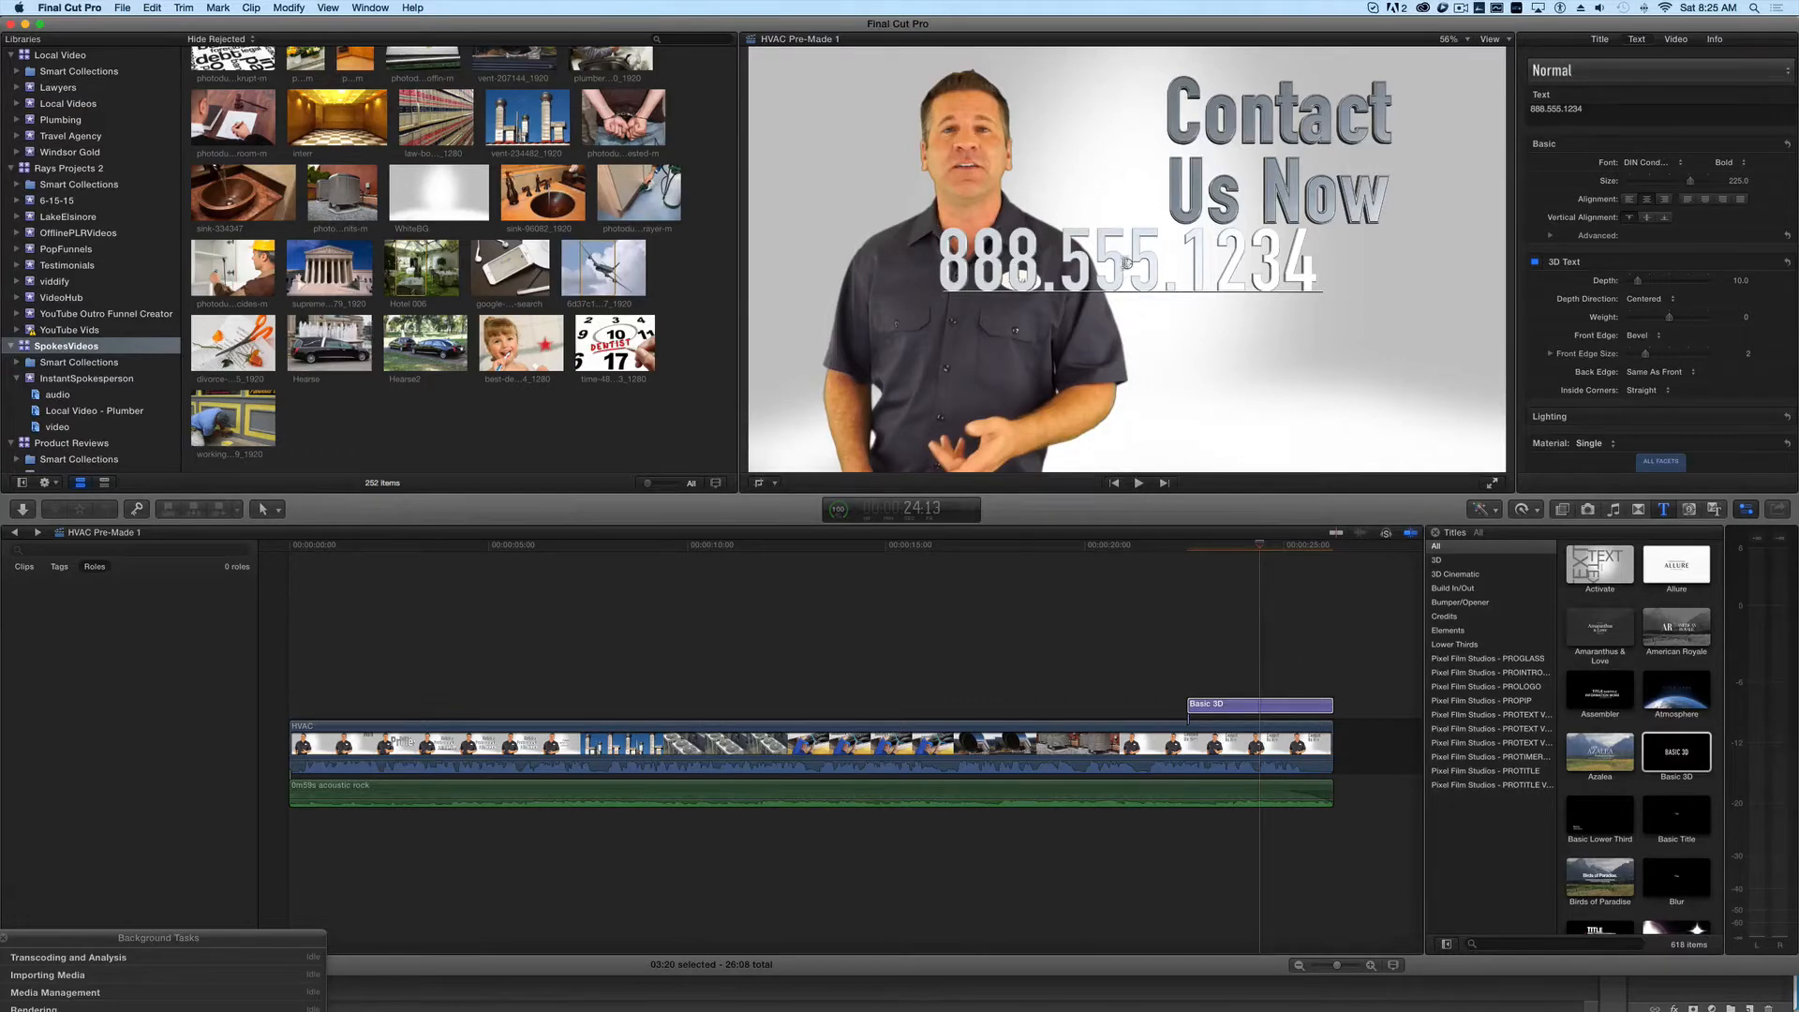
left_click_drag(1126, 261, 1281, 318)
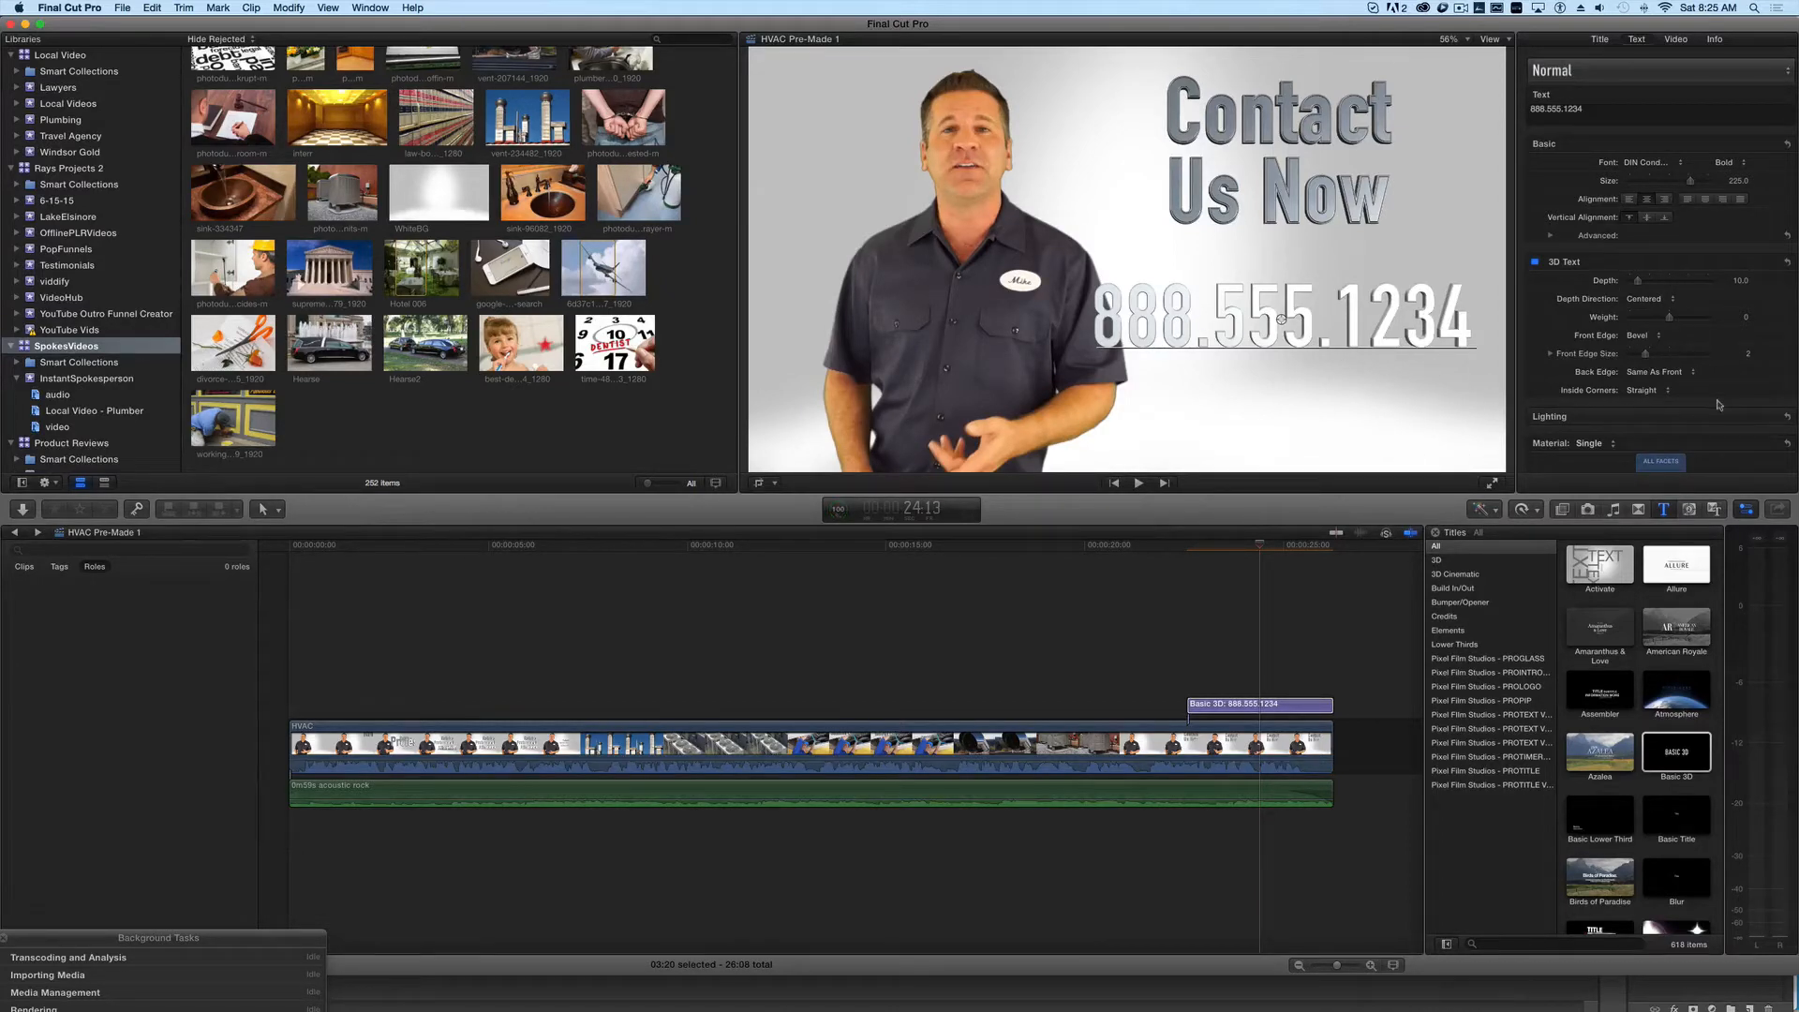
- Apply the Vintage plastic material to the phone number title and reduce its text size to about 187
scroll(1572, 444, "down", 2)
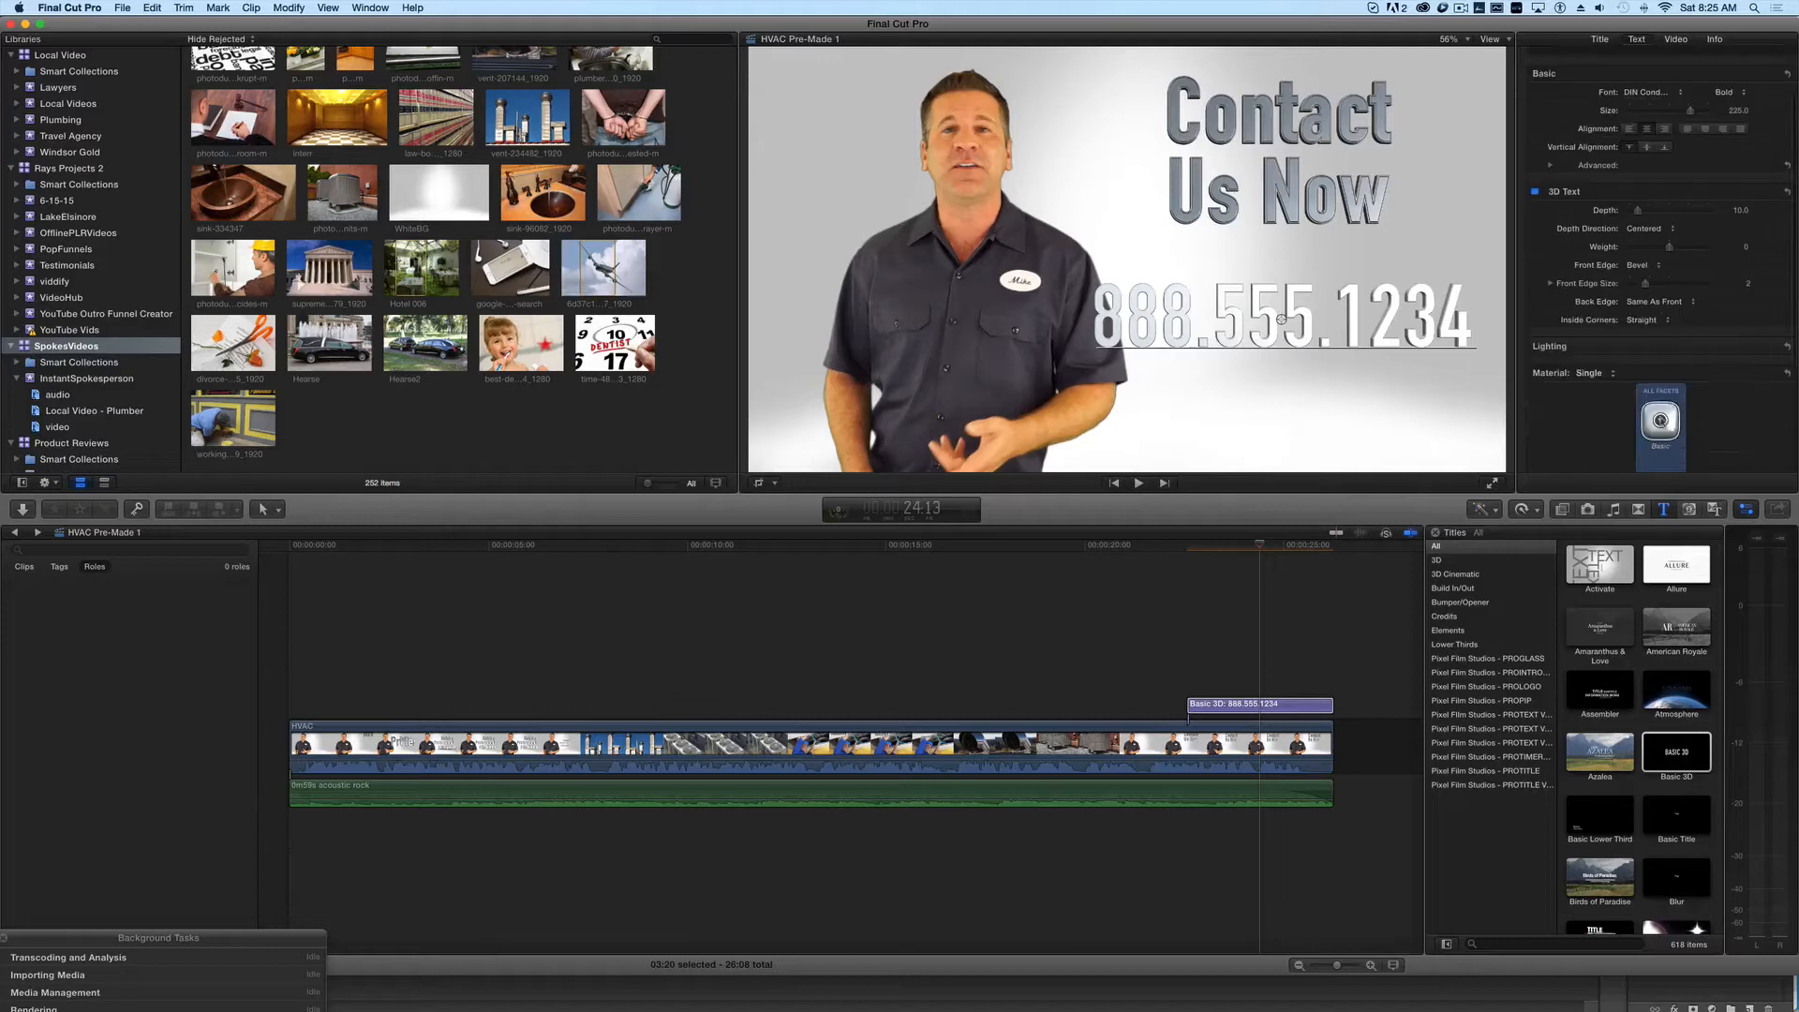
left_click(1663, 421)
mouse_move(1701, 550)
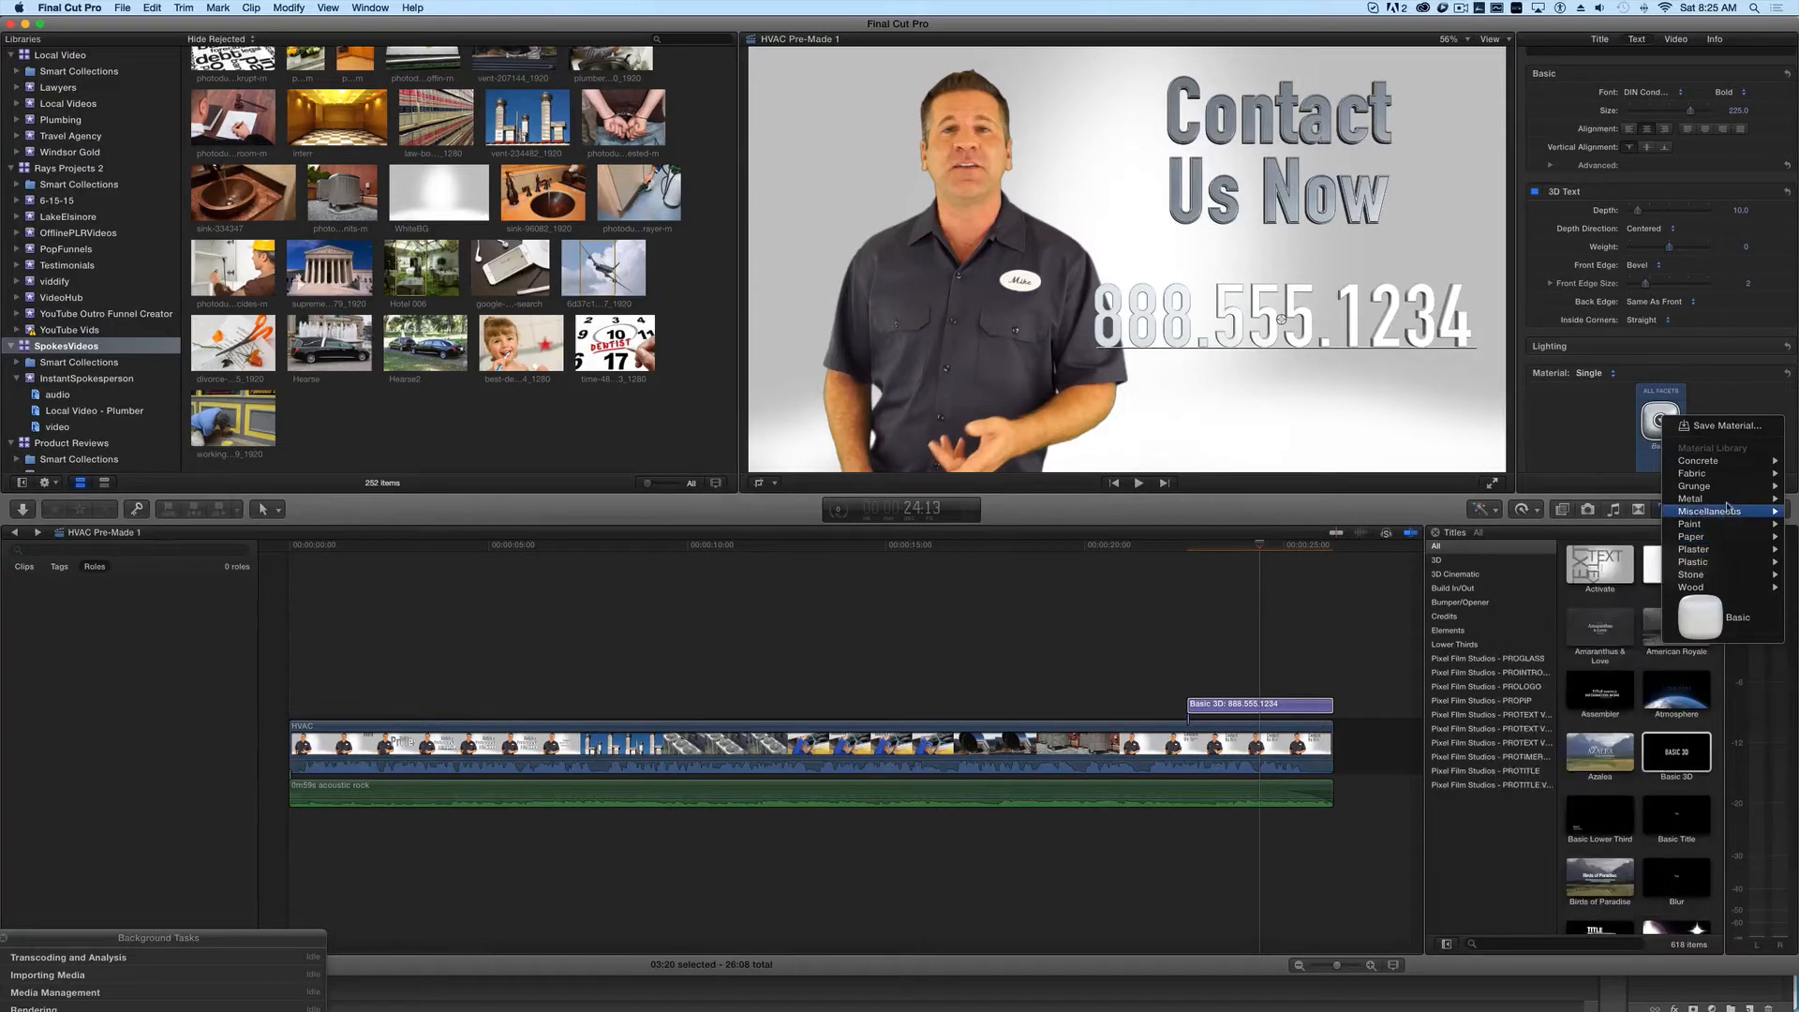
mouse_move(1727, 478)
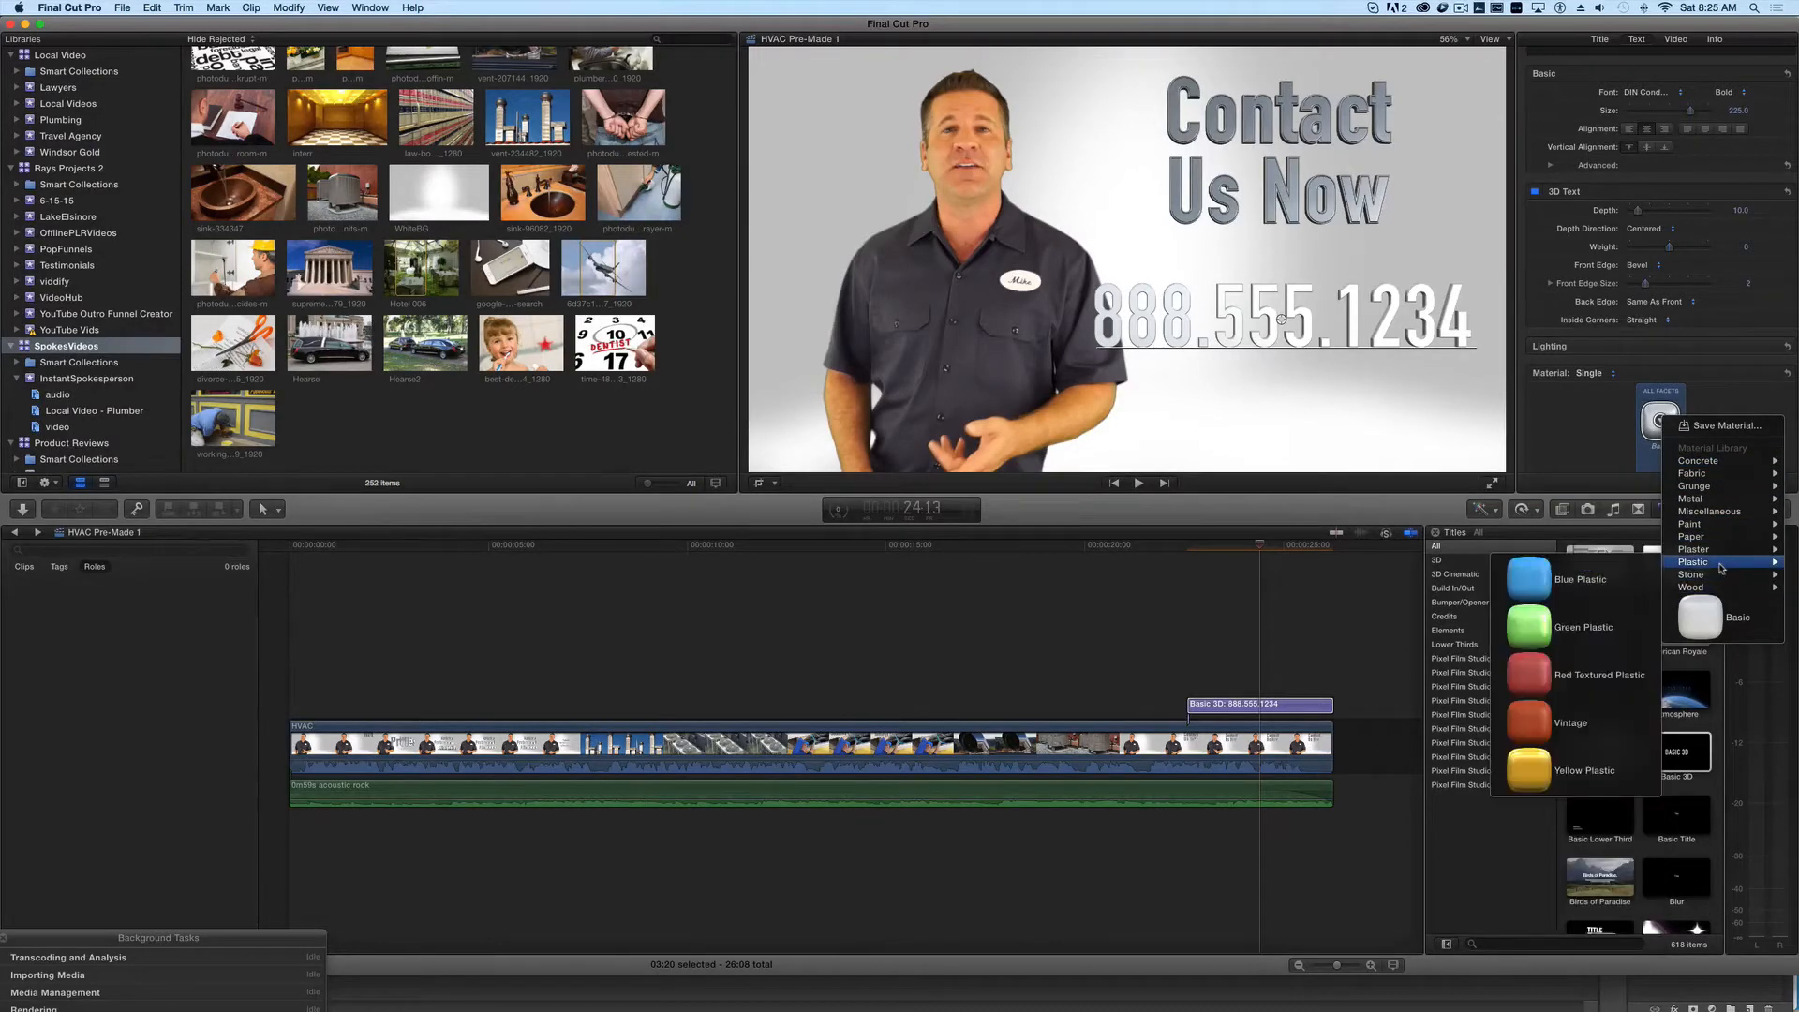
left_click(1562, 716)
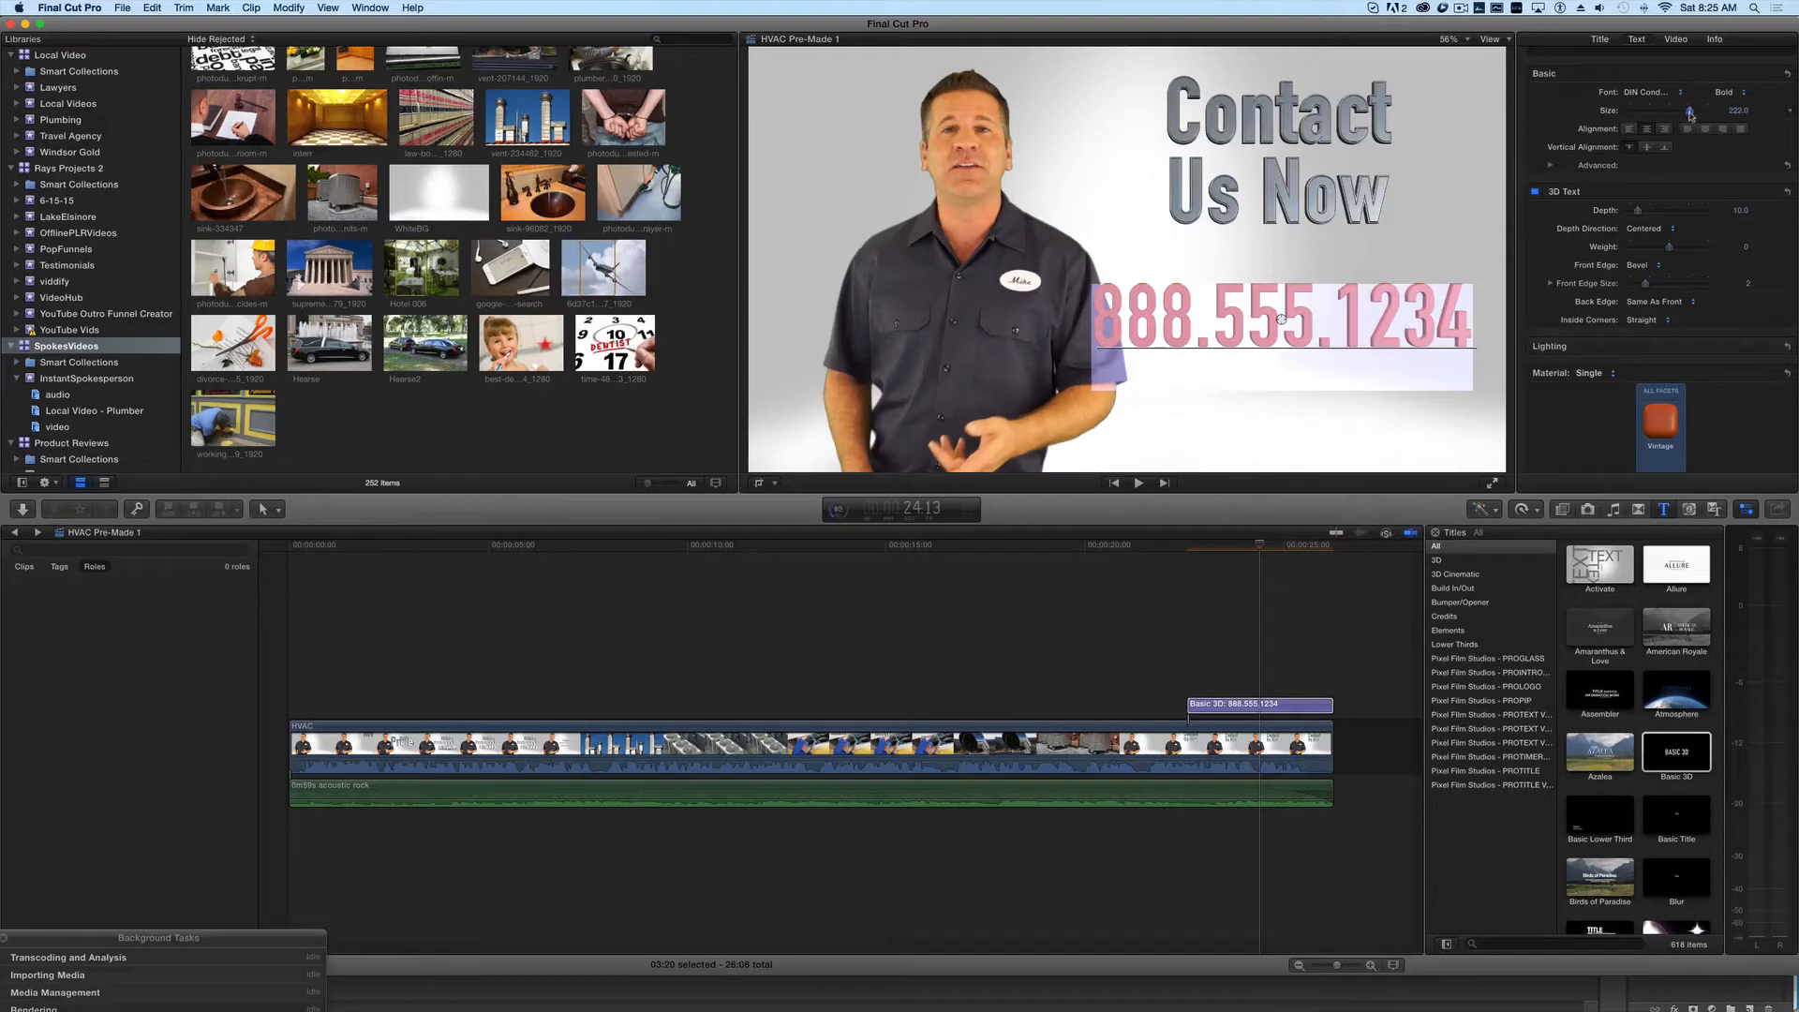
left_click_drag(1691, 114, 1681, 116)
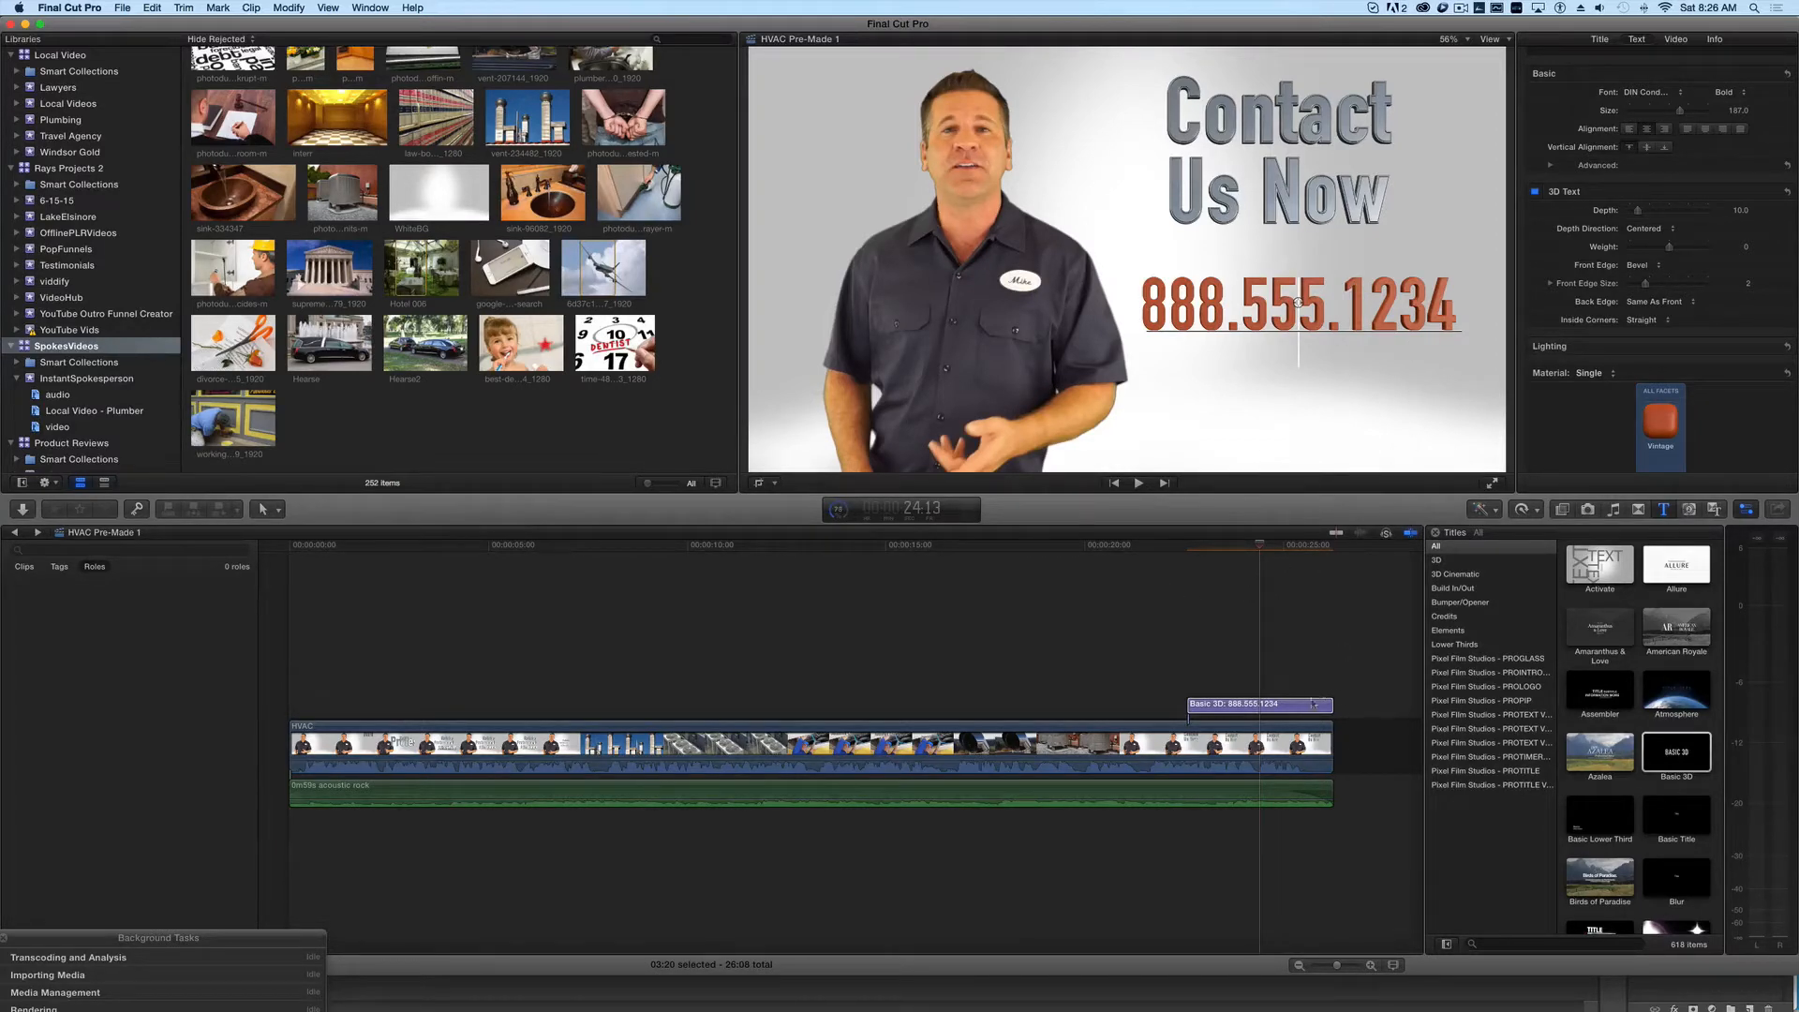
- Disable the phone number title clip in the timeline
left_click(1300, 707)
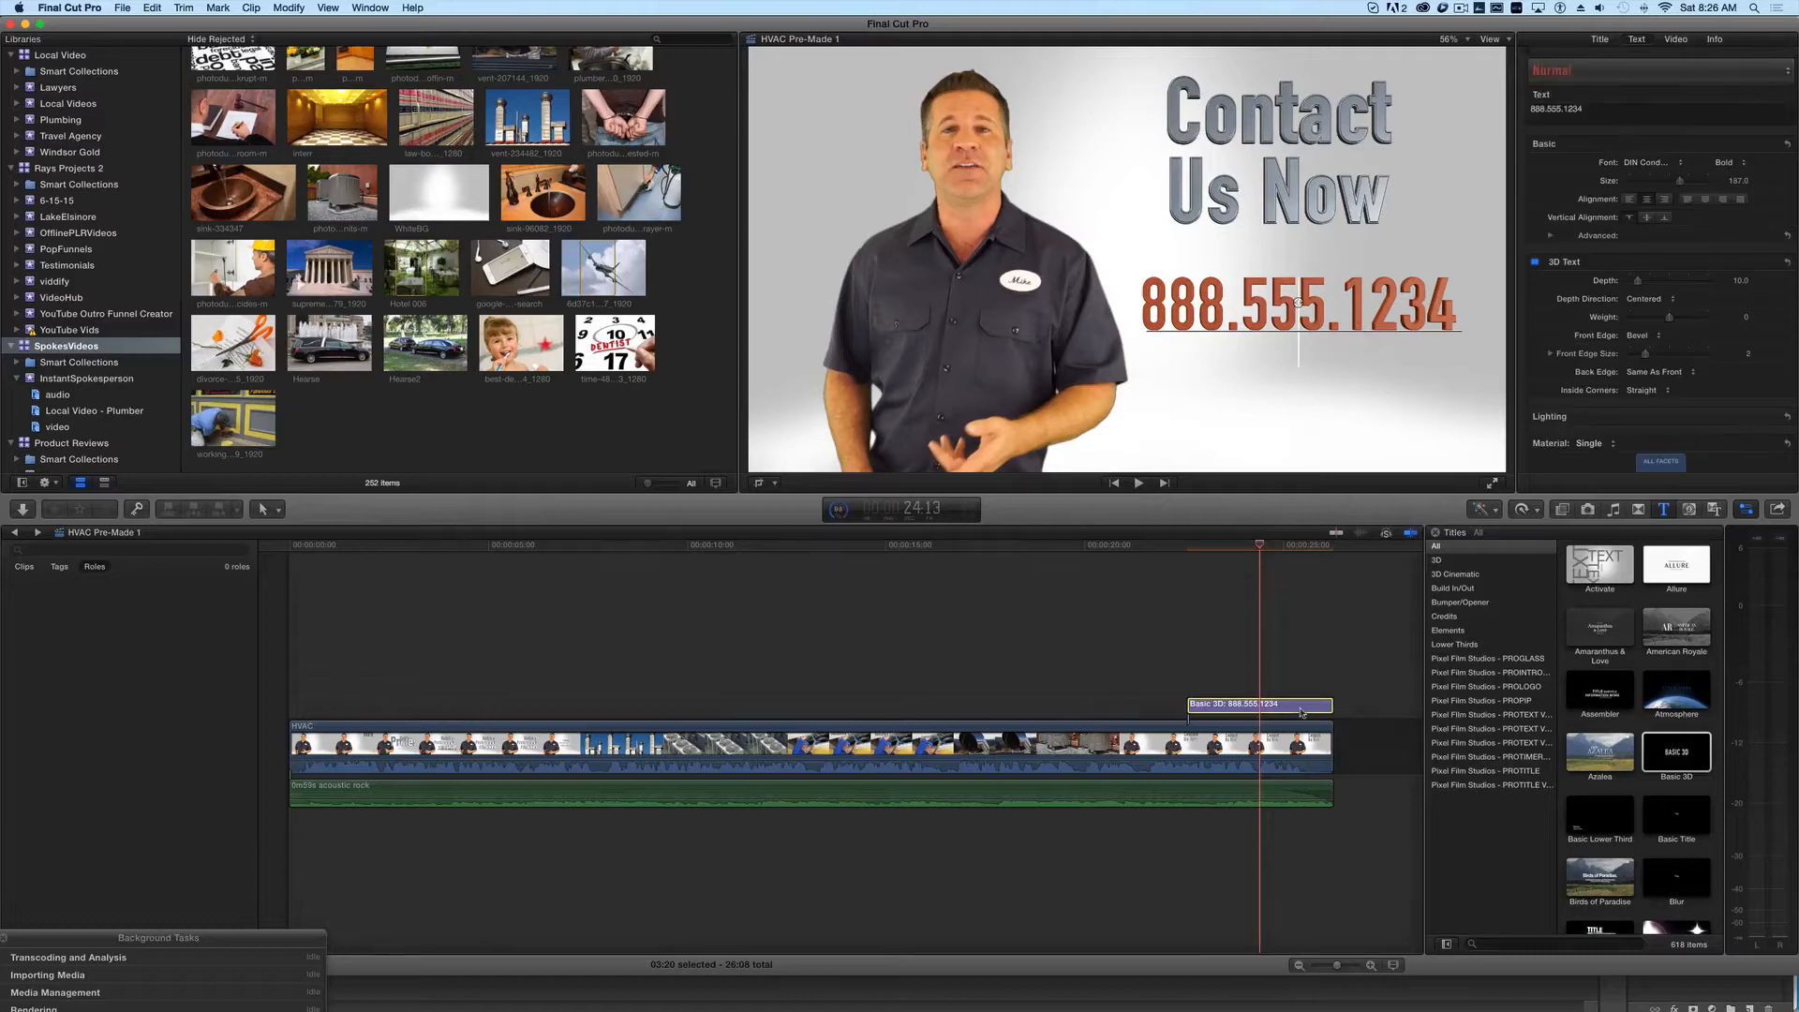
key("v")
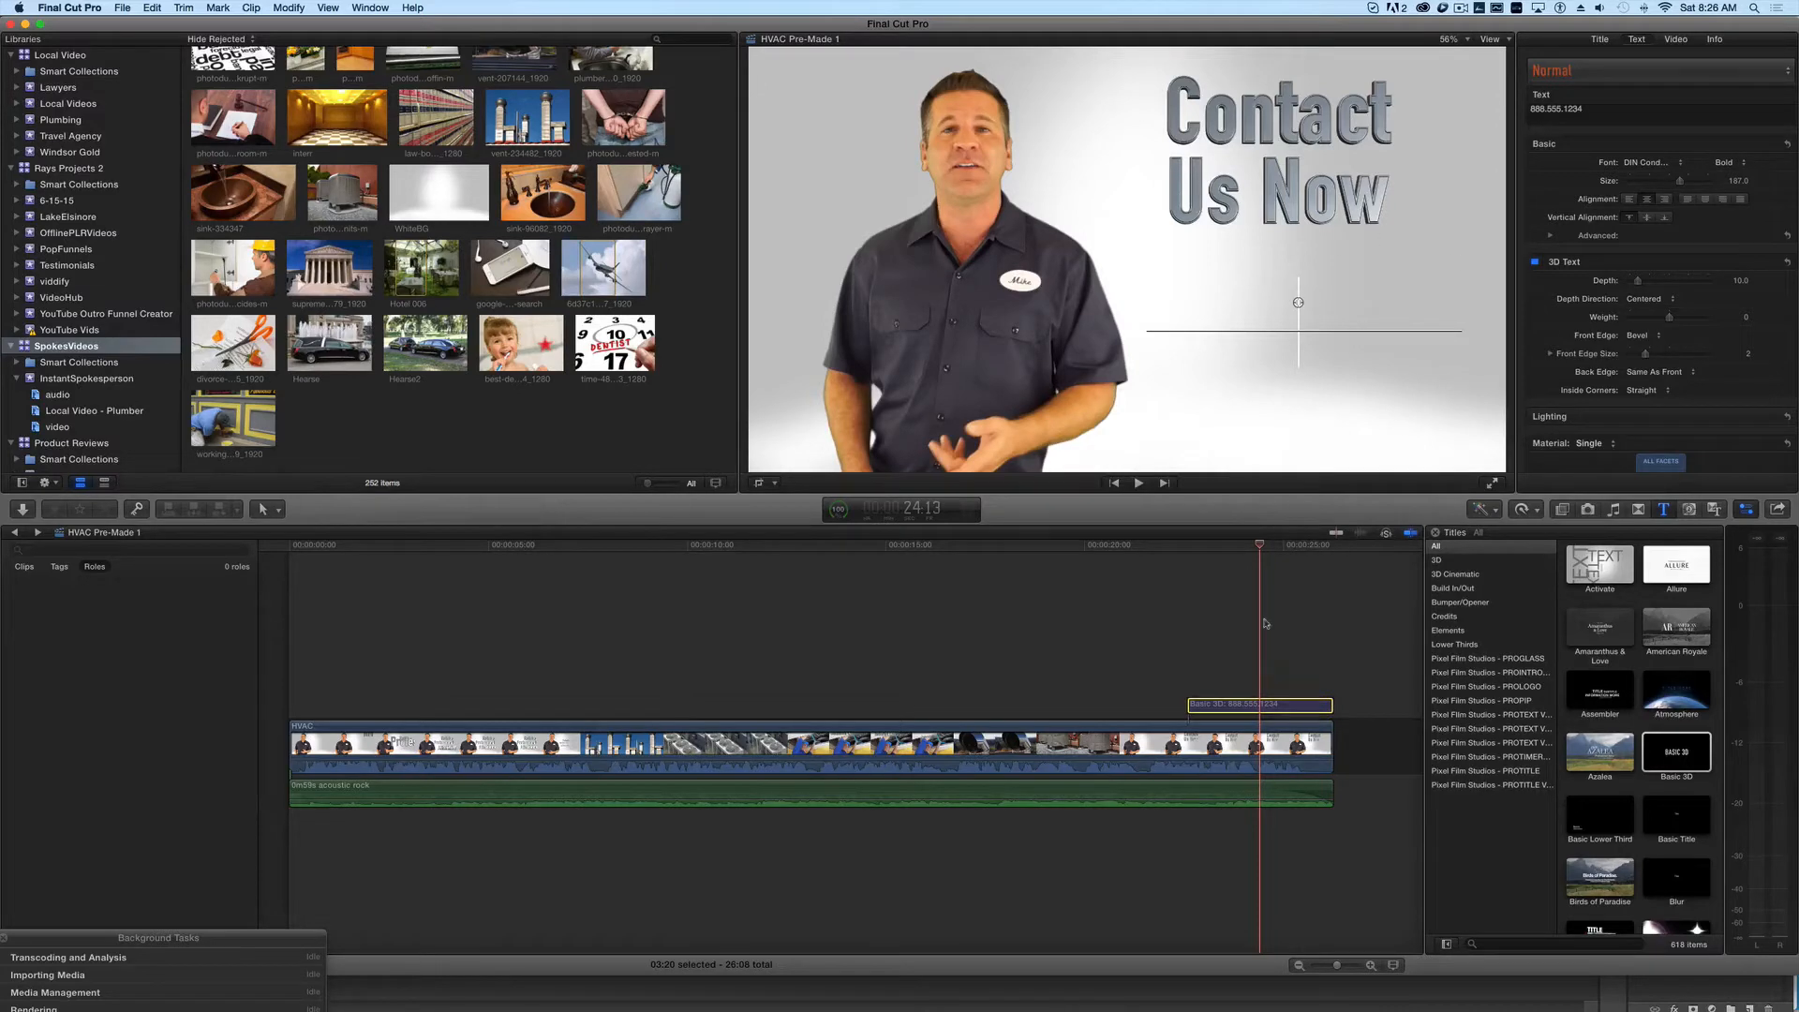
key("shift+c")
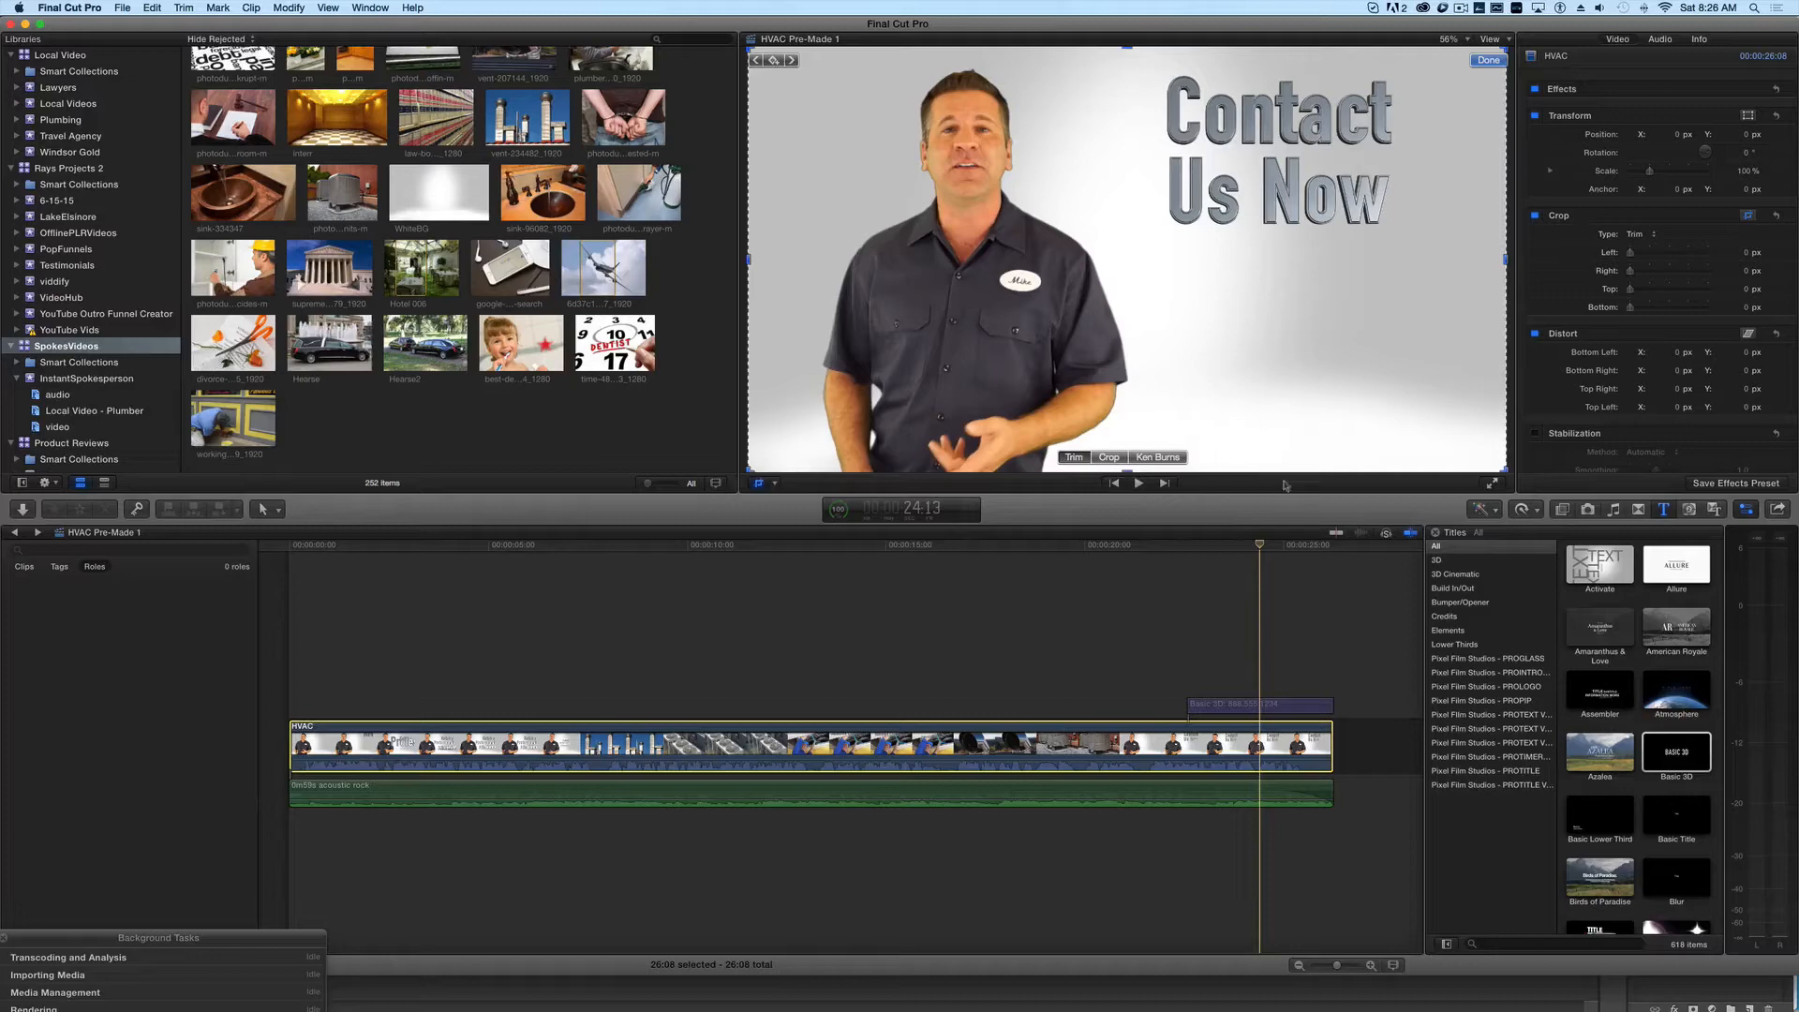
- Switch to Finder and add appointment.png from the Desktop folder above the closing section of the HVAC clip
scroll(1288, 643, "right", 1)
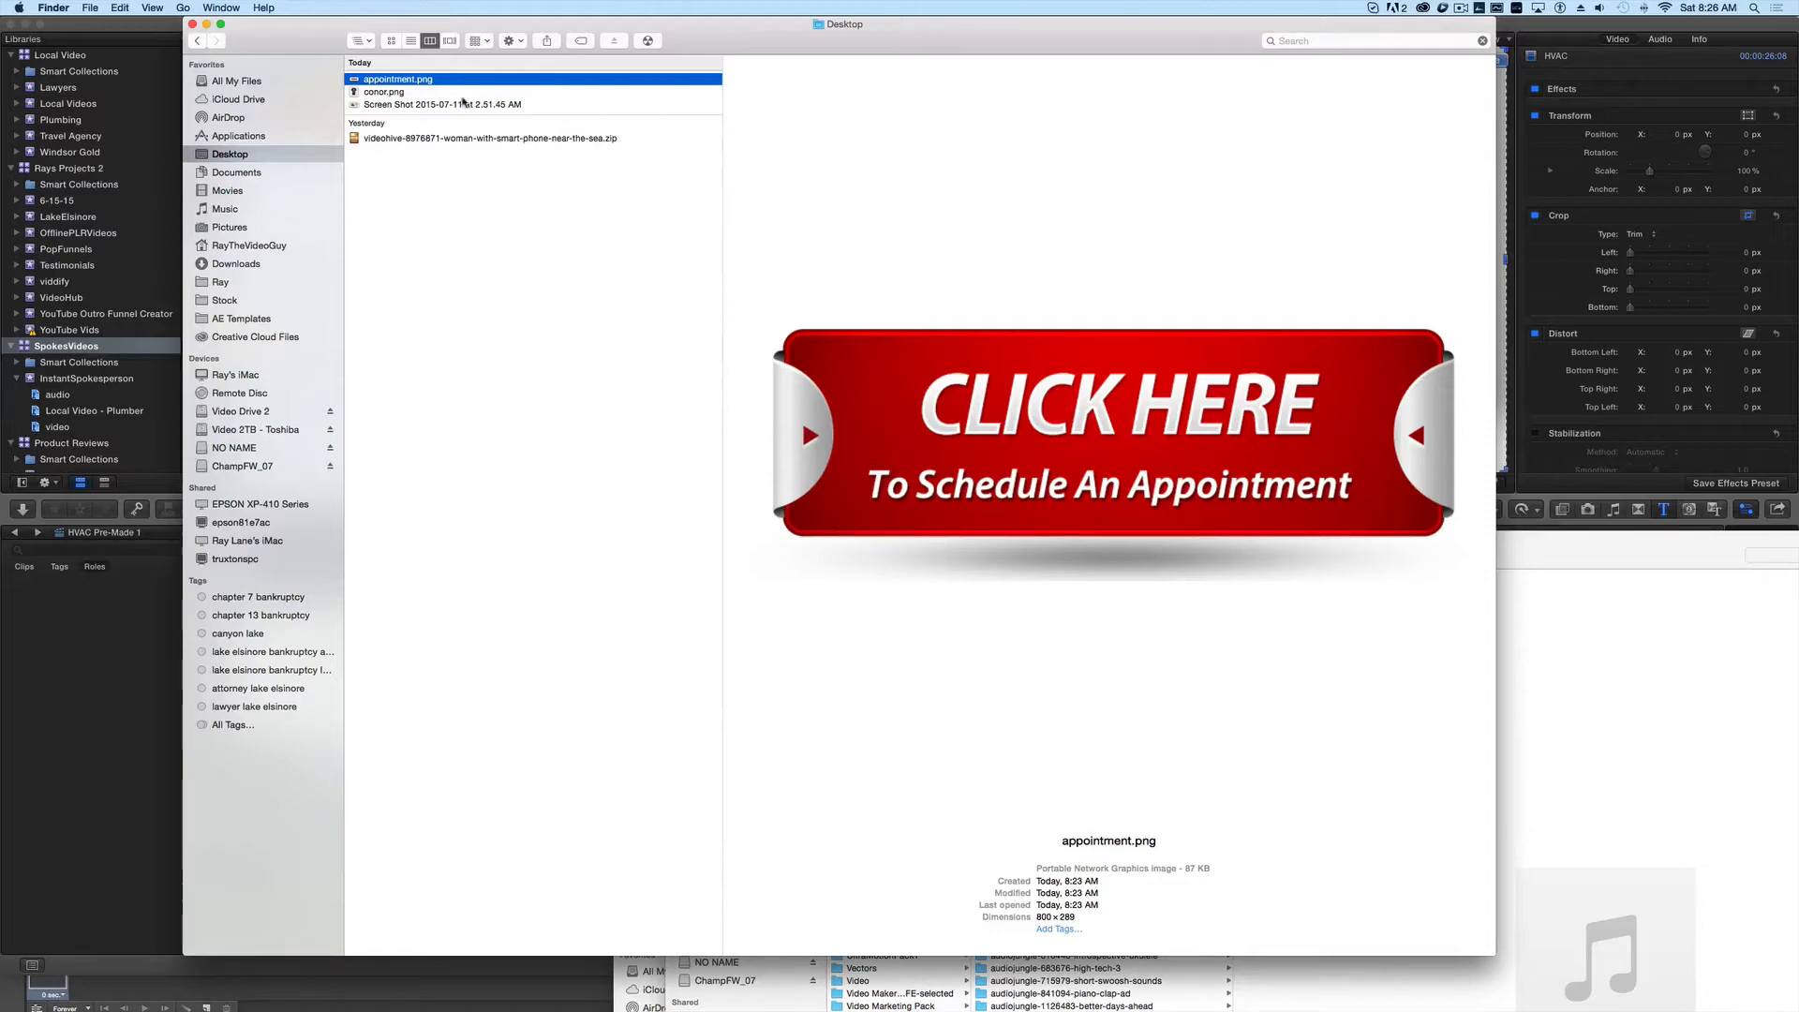
left_click_drag(421, 83, 1012, 645)
key("super+Tab")
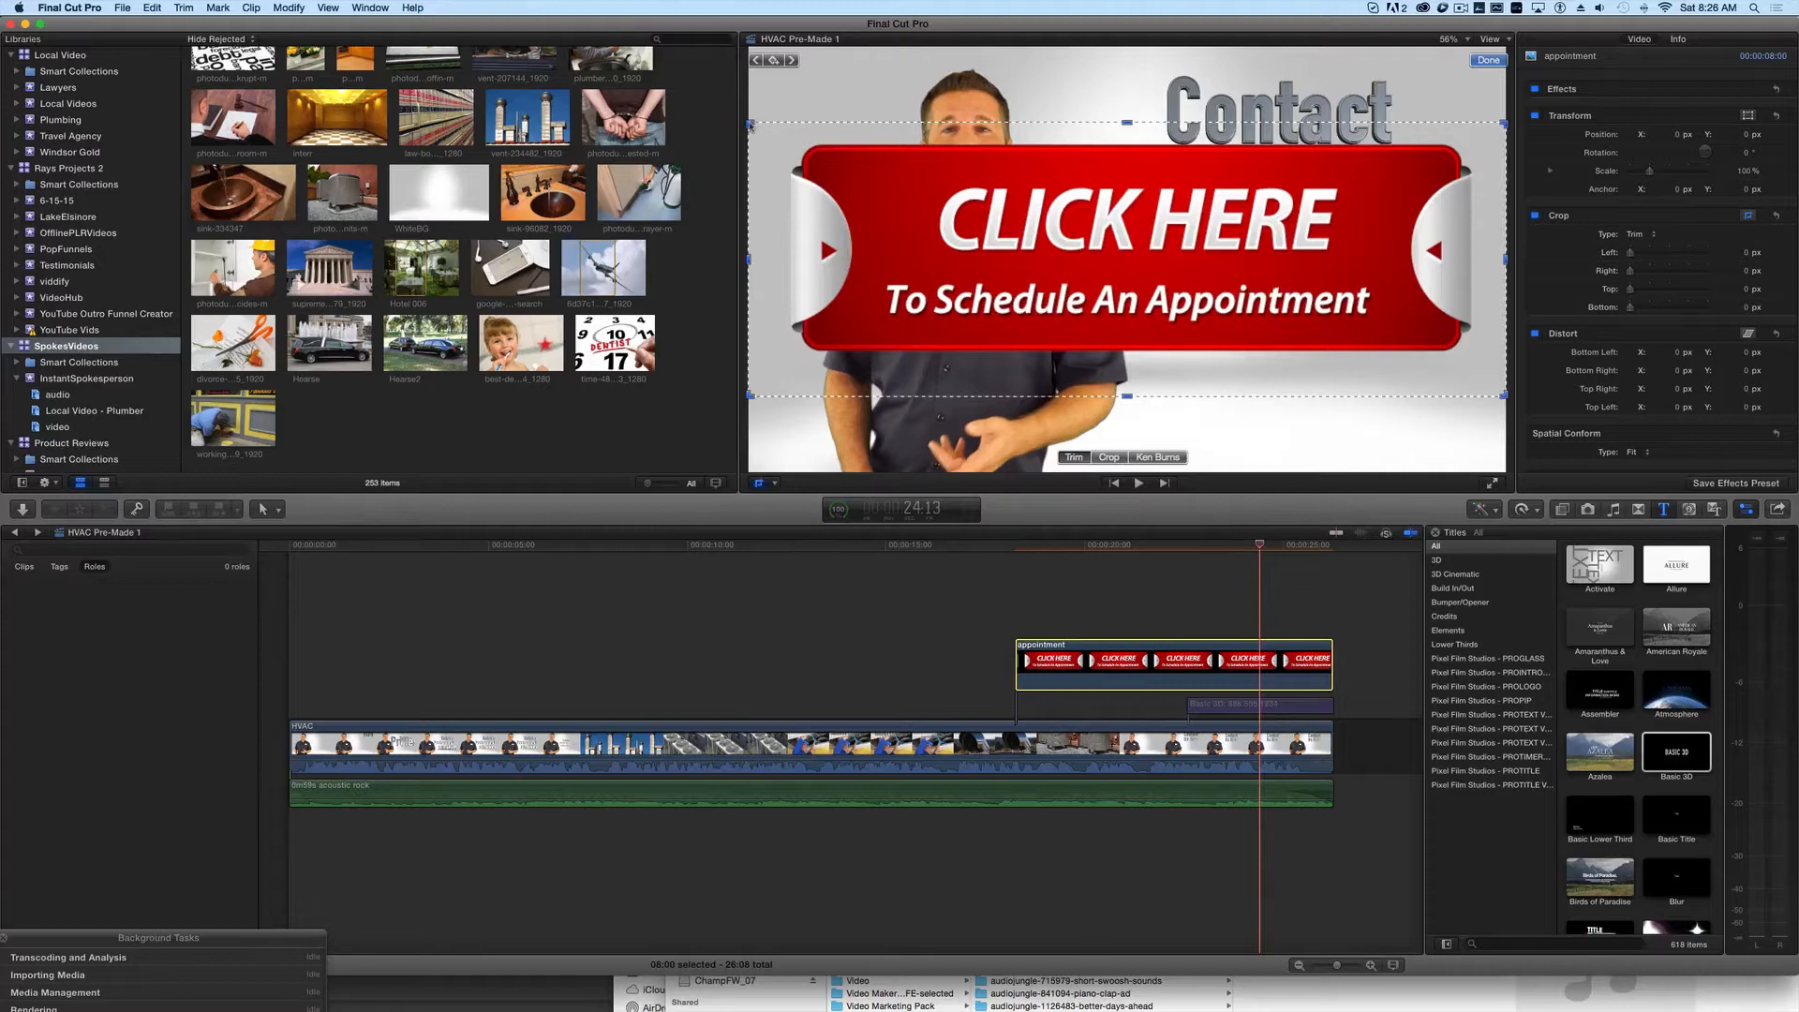
- Use Transform to scale the appointment button to about 41% and place it below "Contact Us Now" at about X 394, Y -177 px
left_click_drag(749, 124, 944, 243)
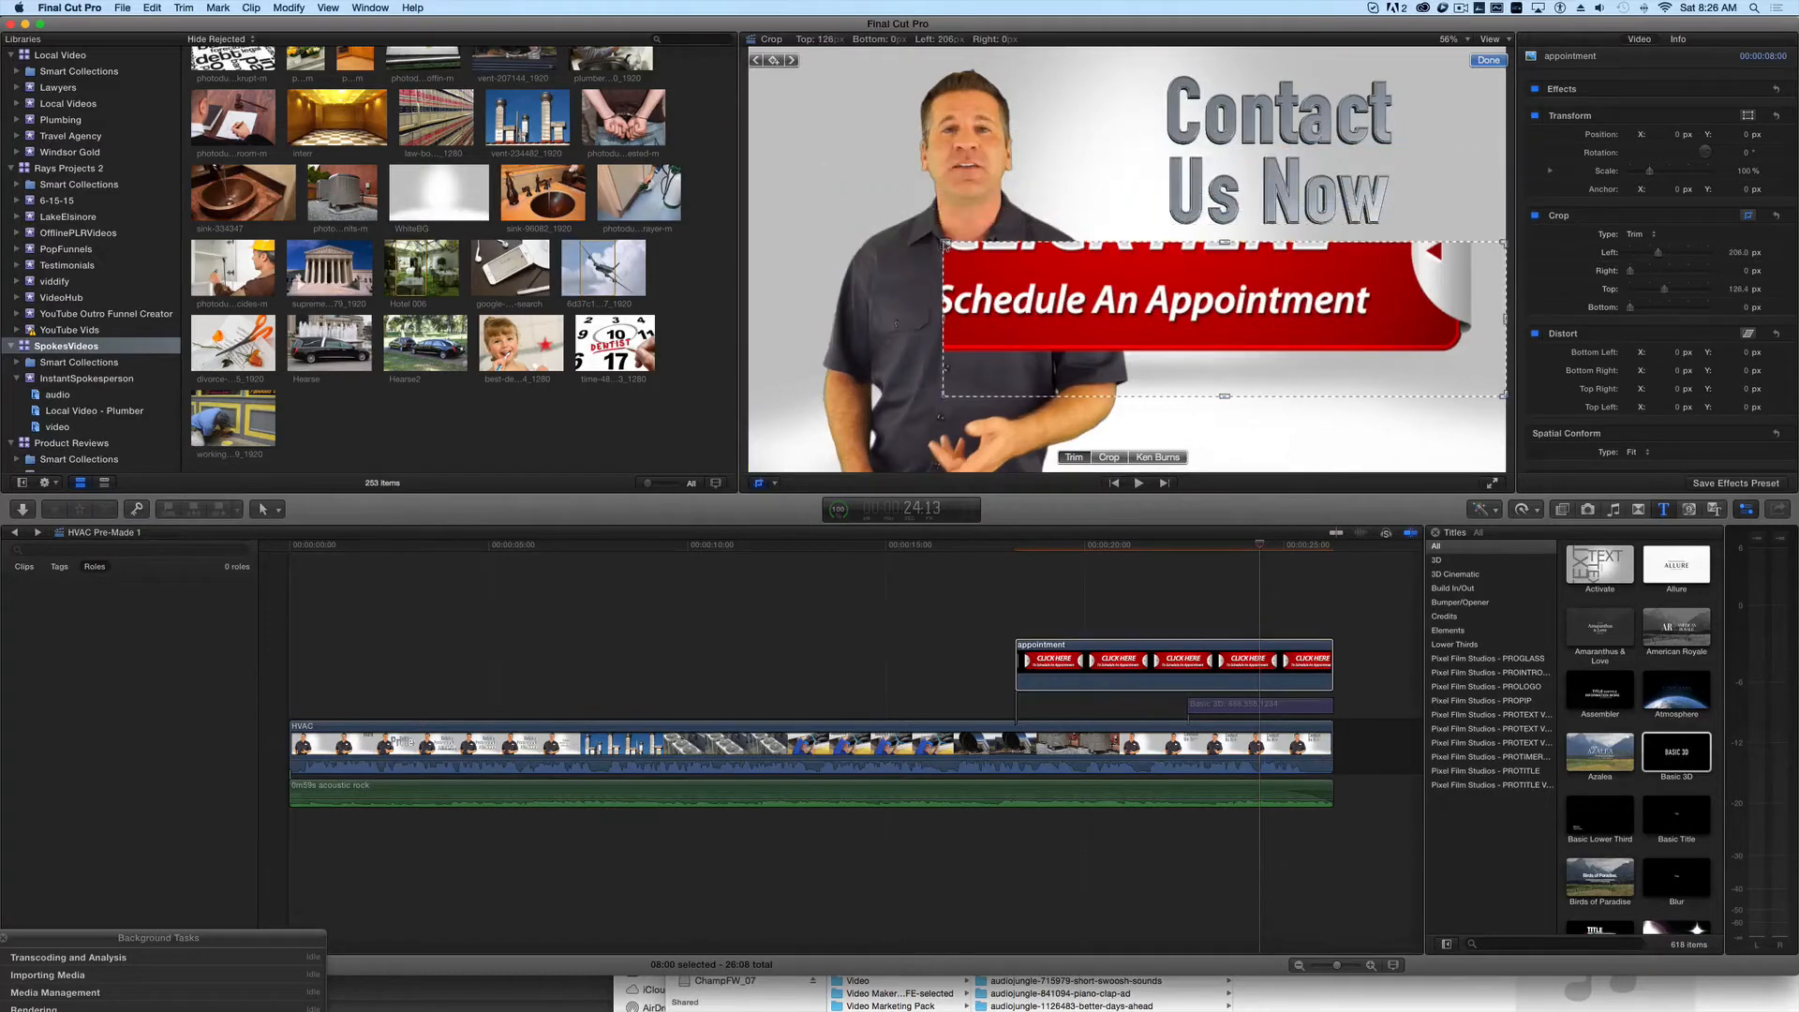
key("super+z")
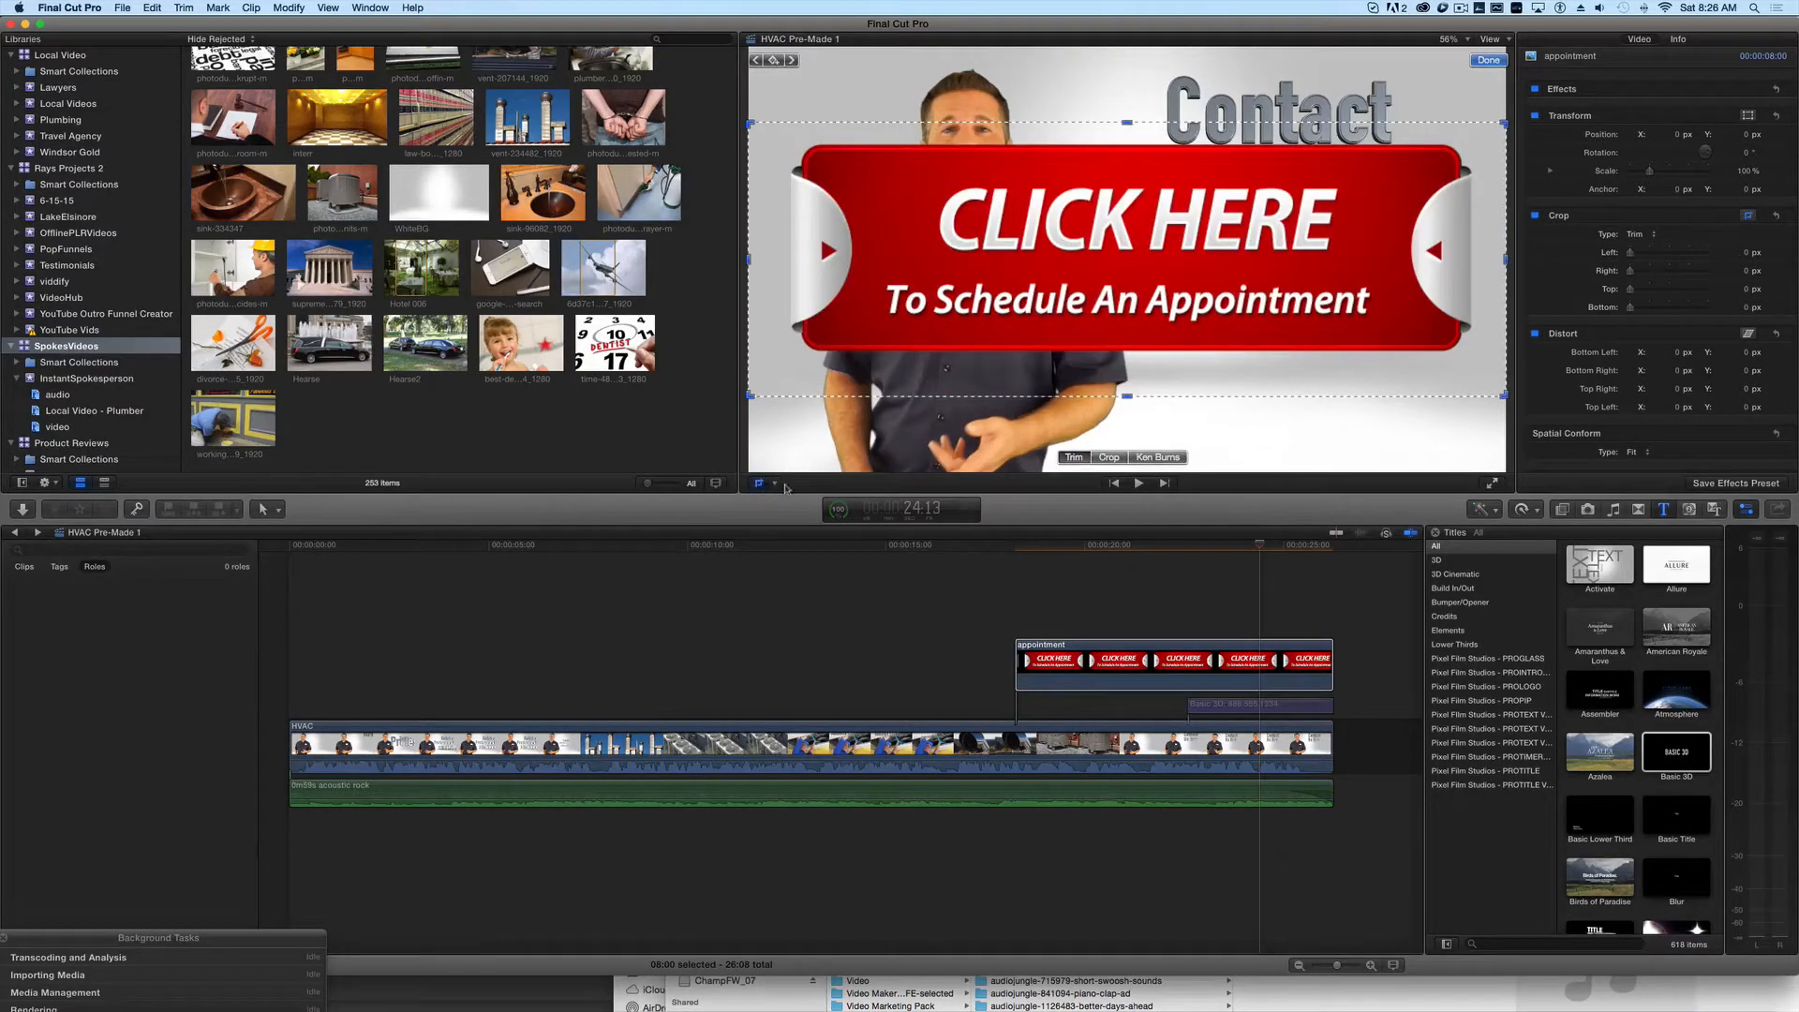
left_click(775, 484)
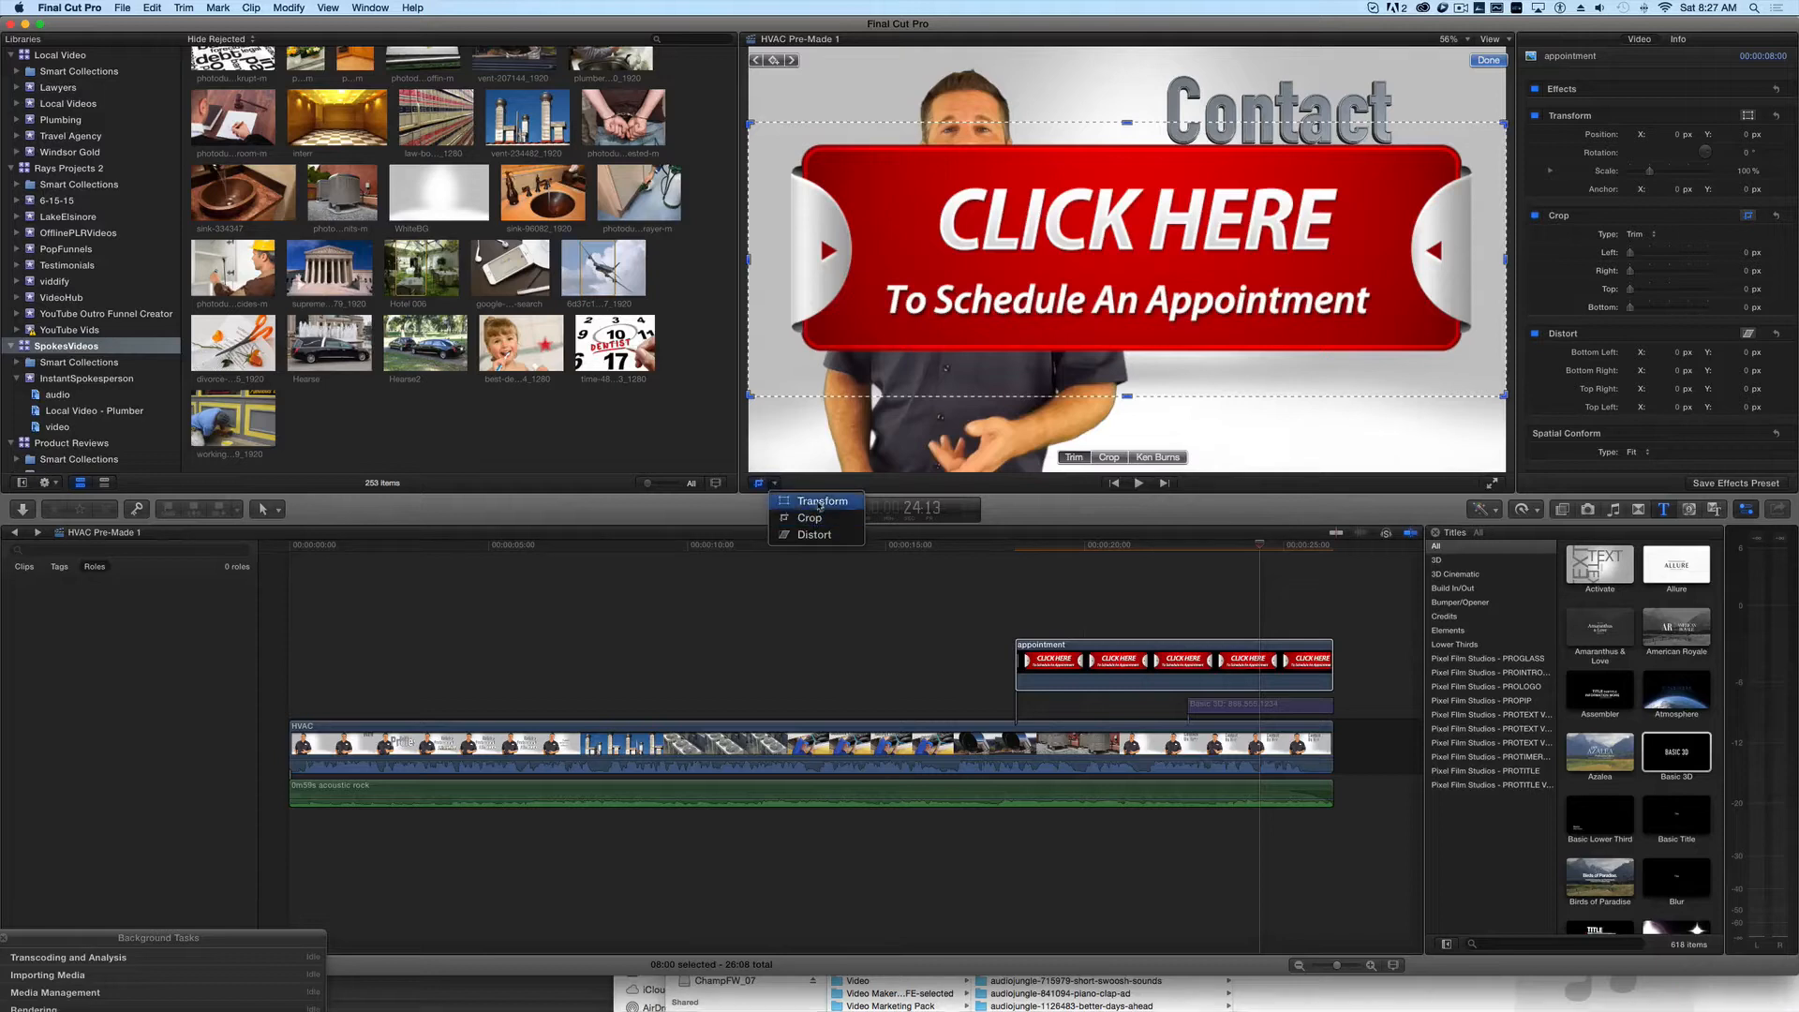
left_click(819, 501)
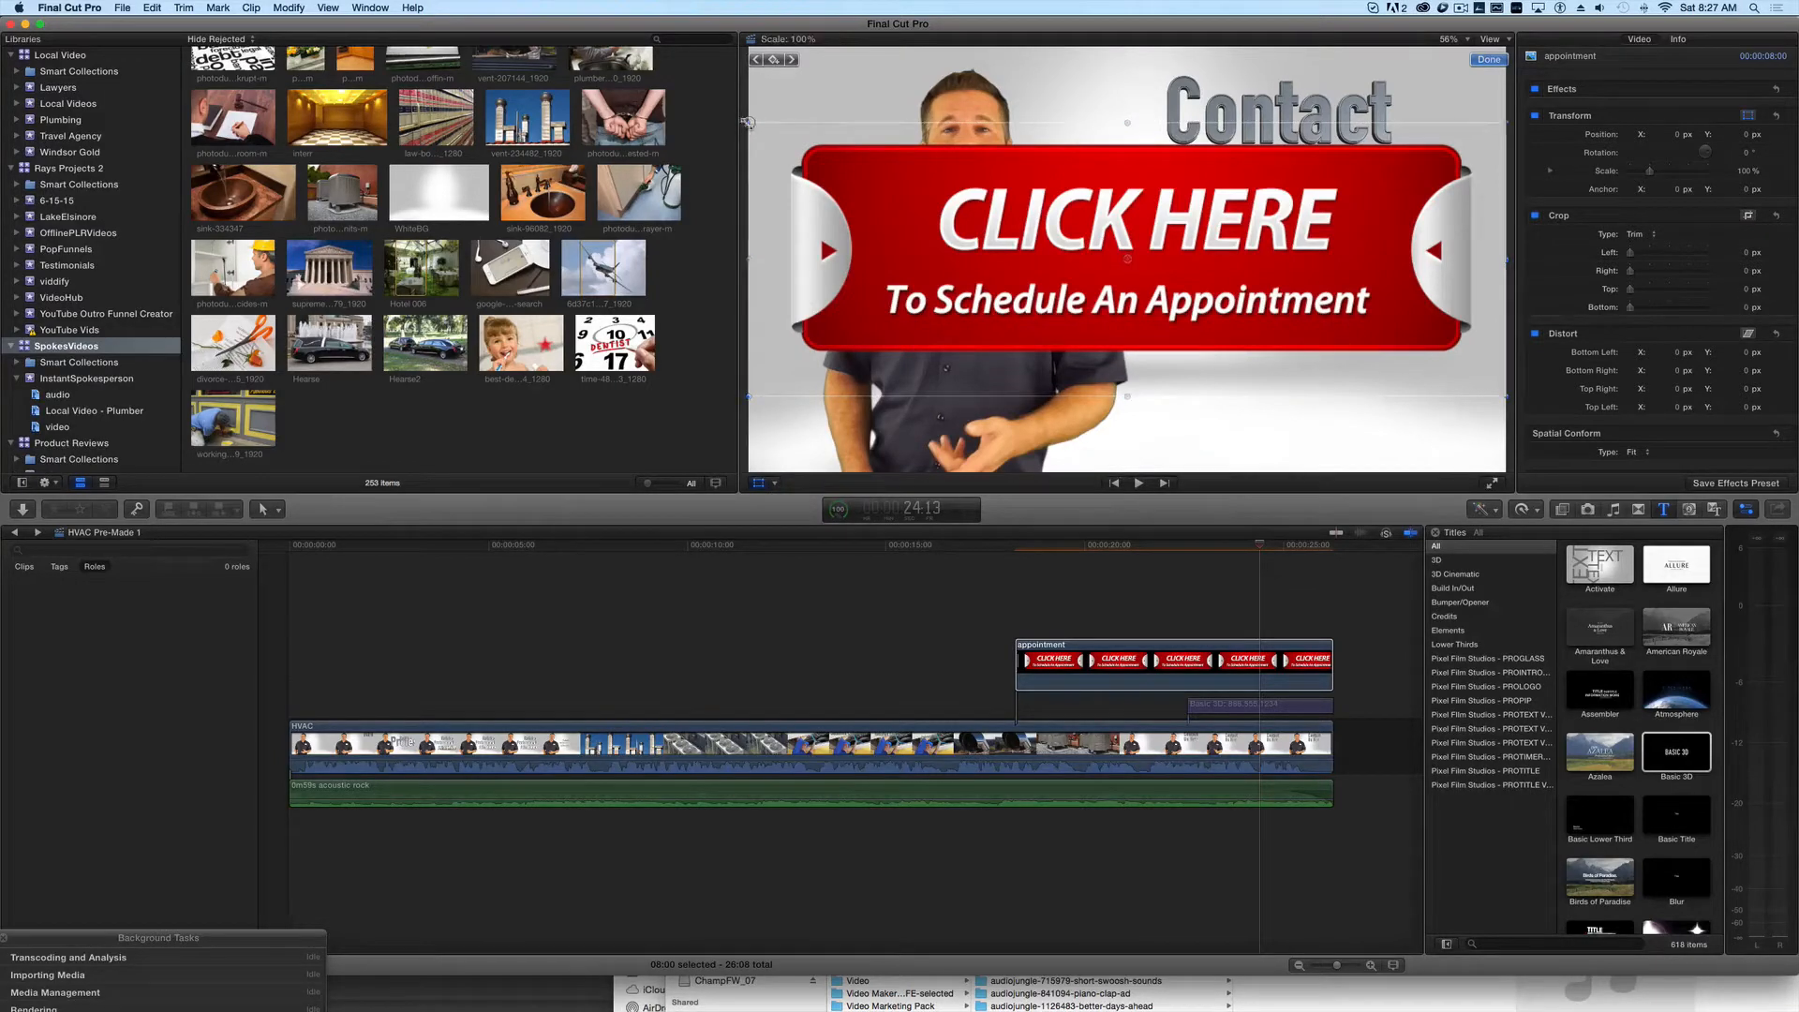
left_click_drag(748, 121, 973, 204)
left_click_drag(1085, 269, 1241, 340)
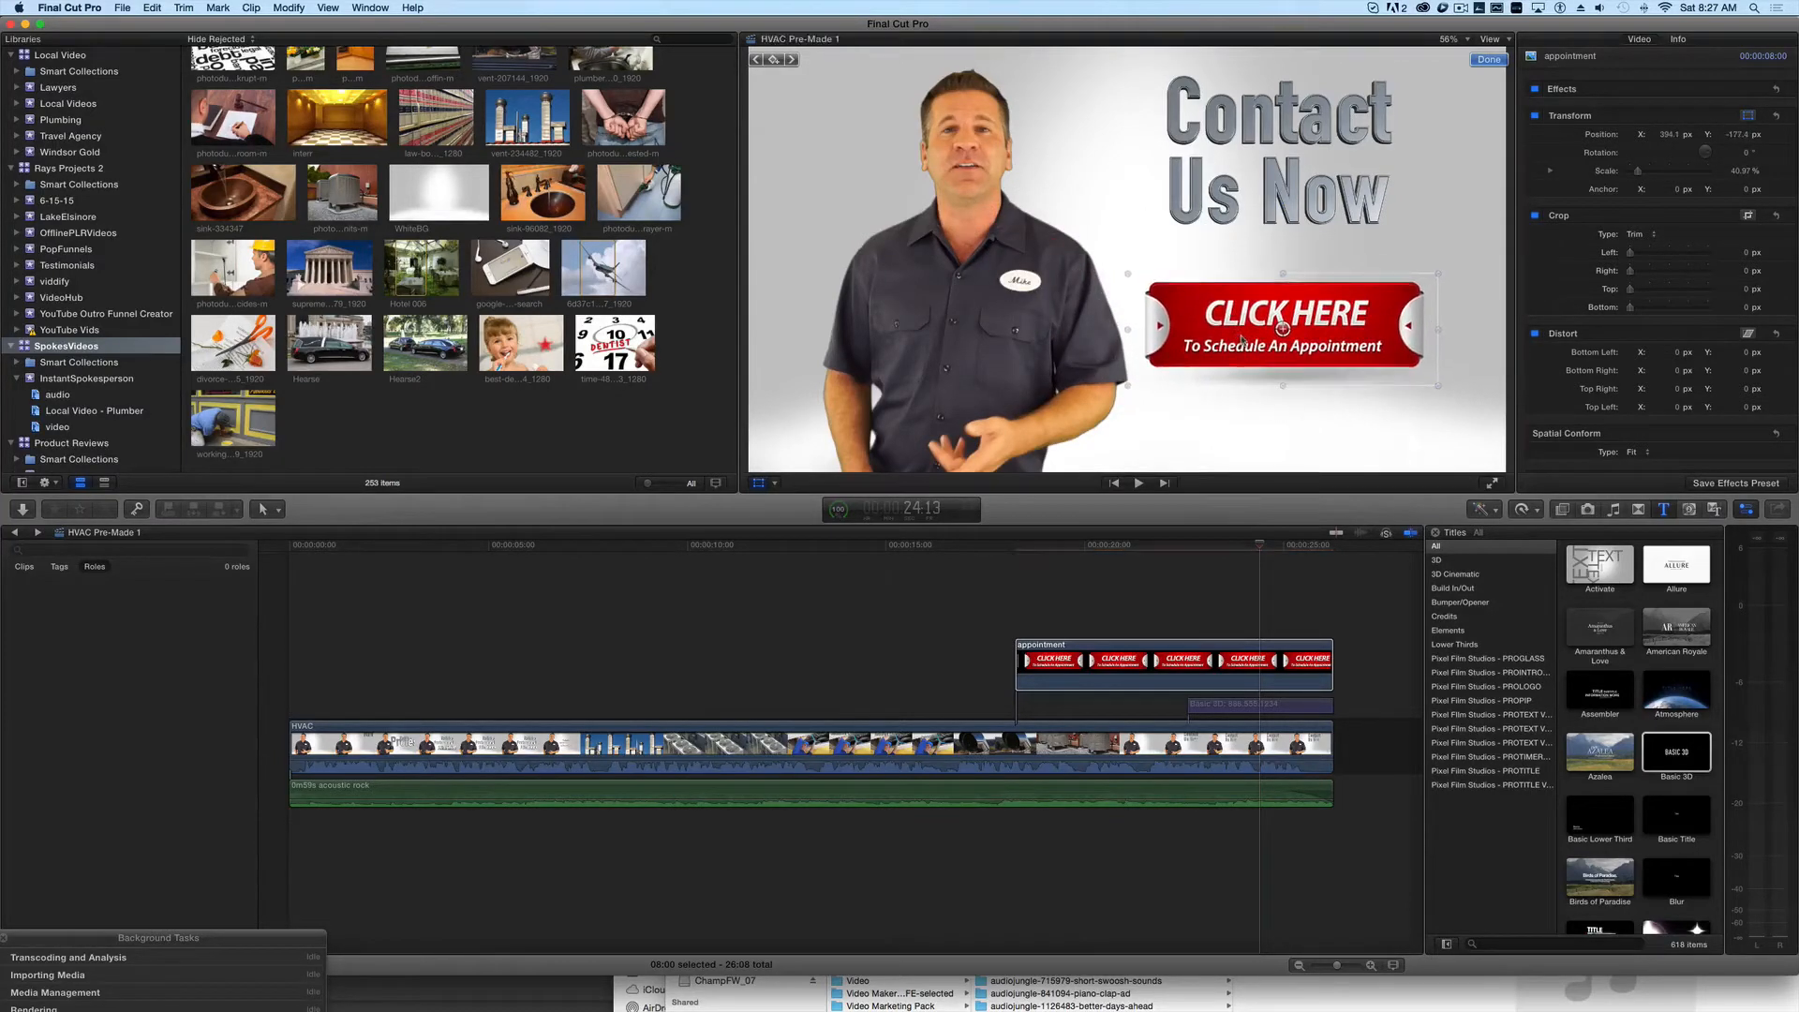
left_click(1268, 456)
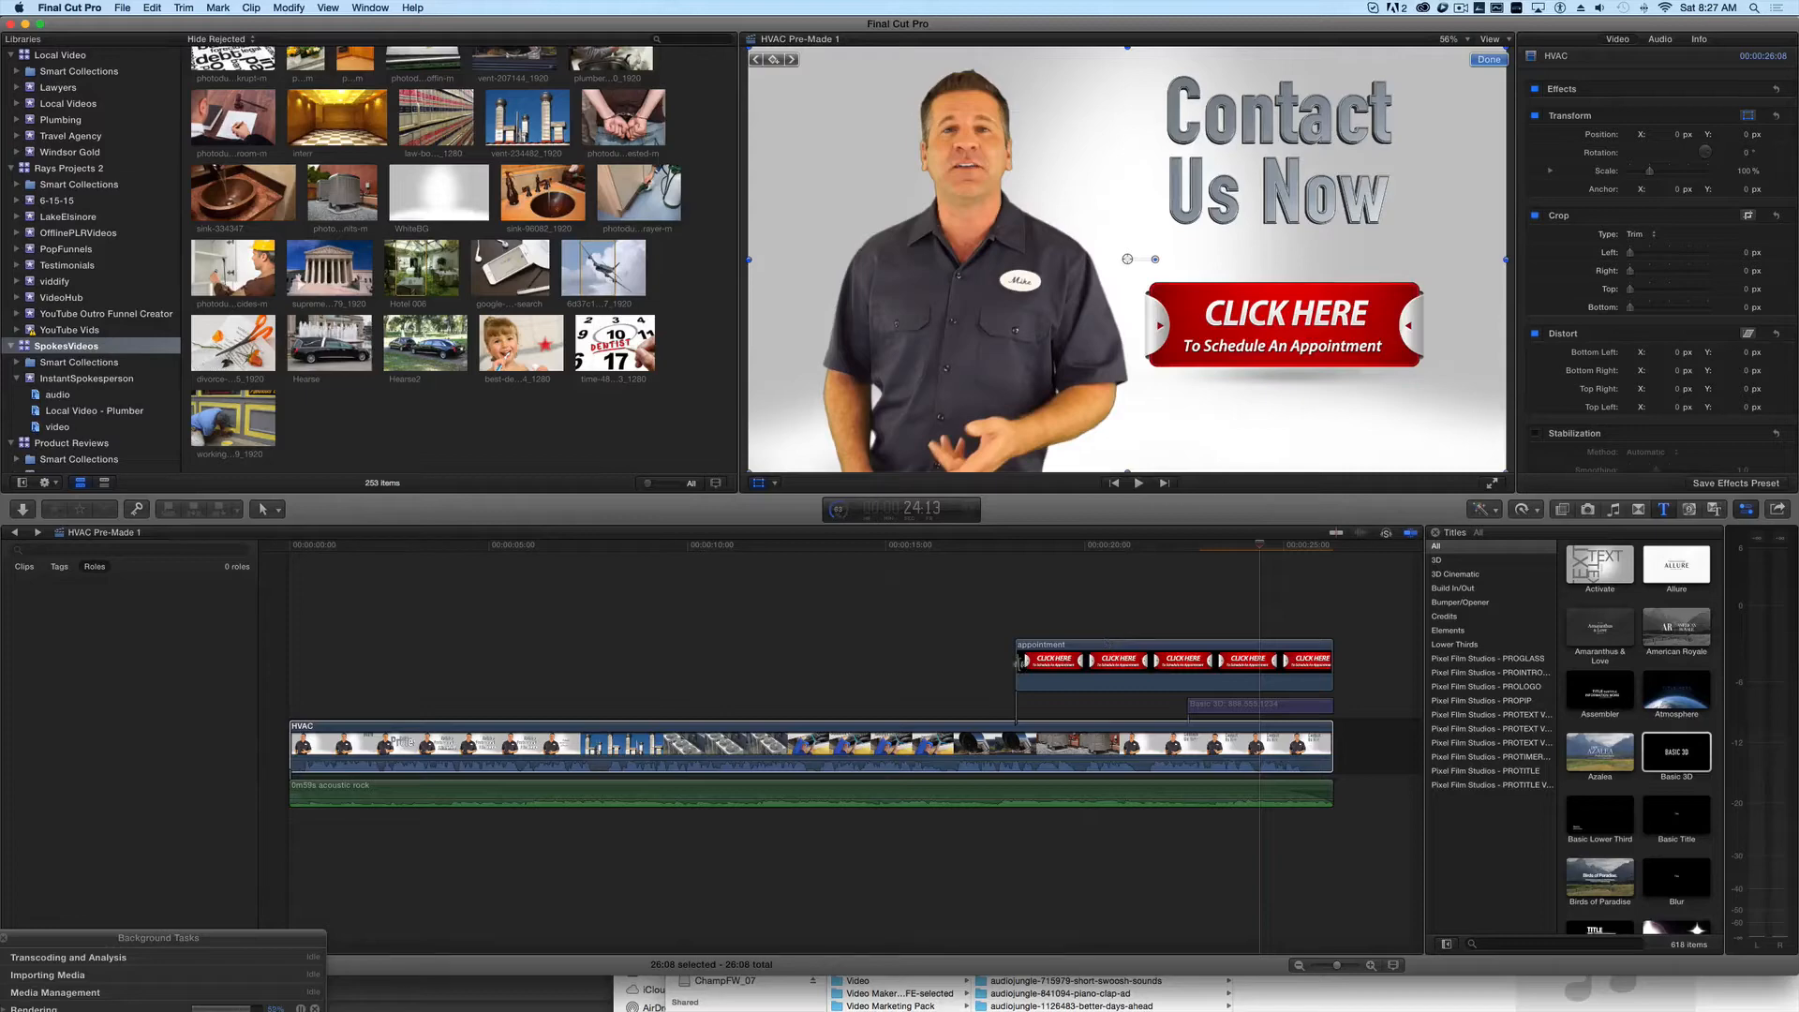
- Split the appointment clip at 21:14, where the presenter returns, and extend its first piece back to the start of the timeline
left_click(1153, 547)
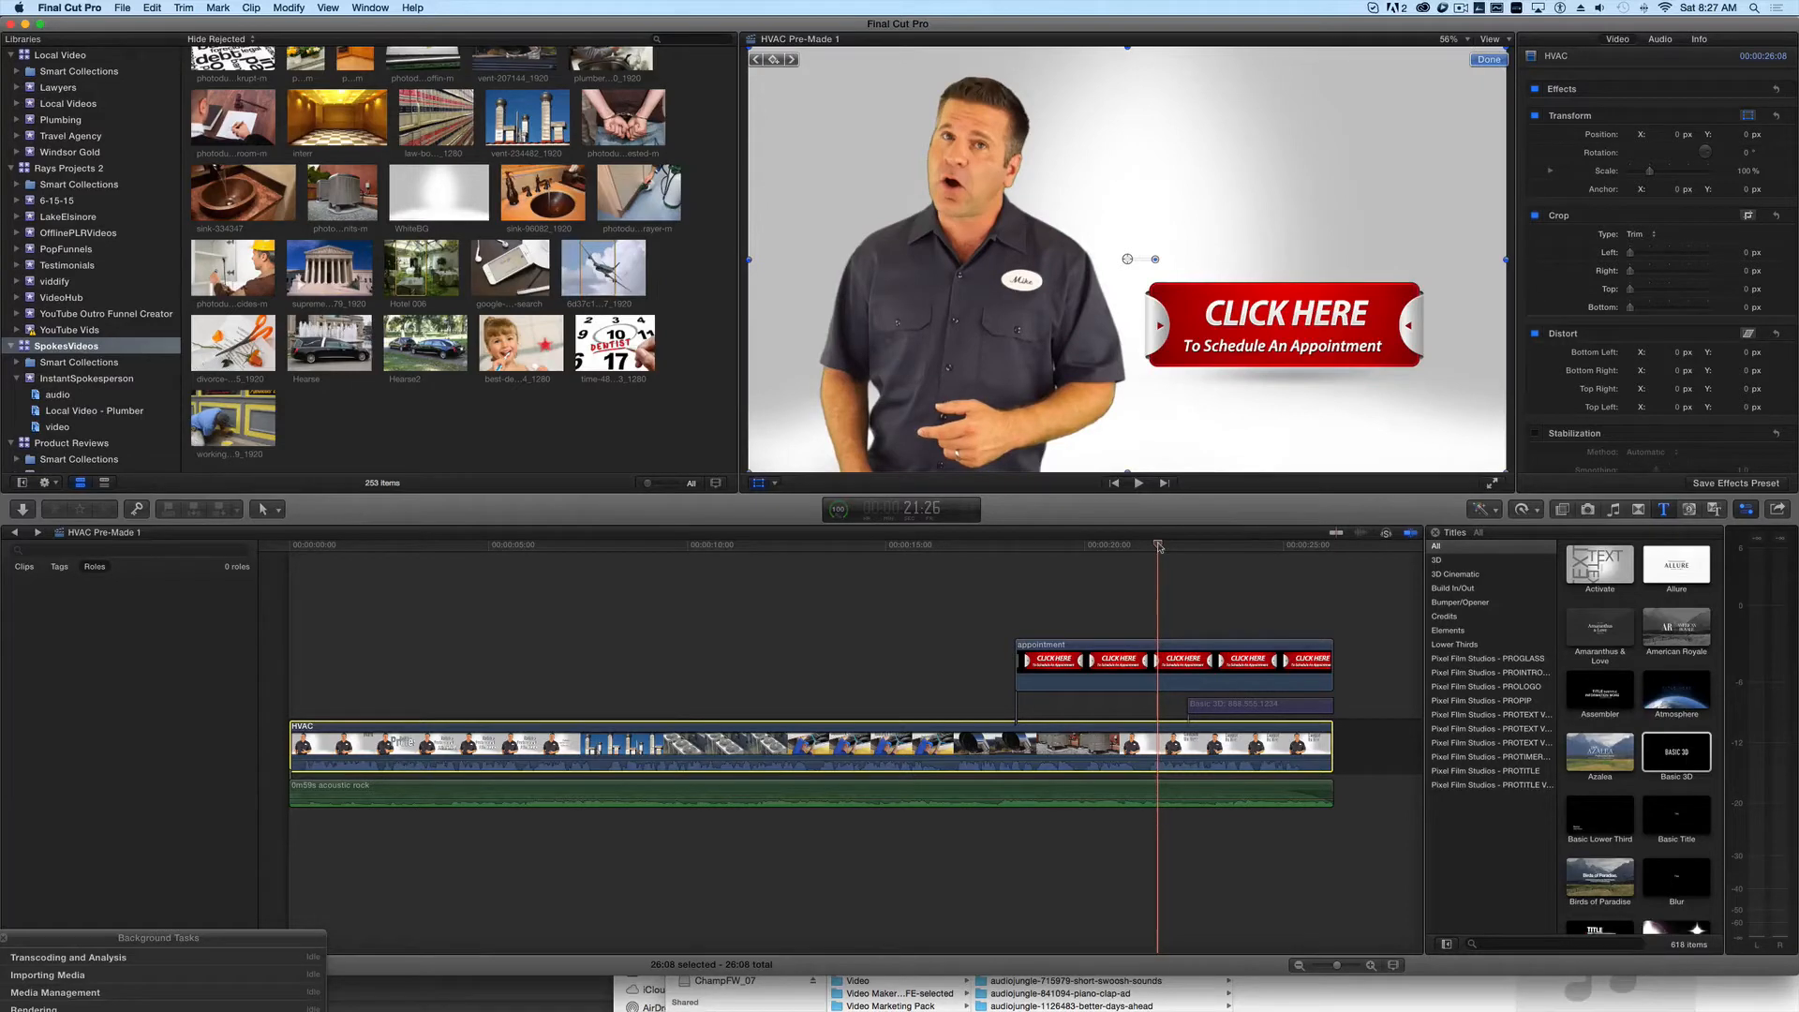
key("Left")
key("Left")
key("Left")
key("Left")
key("Left")
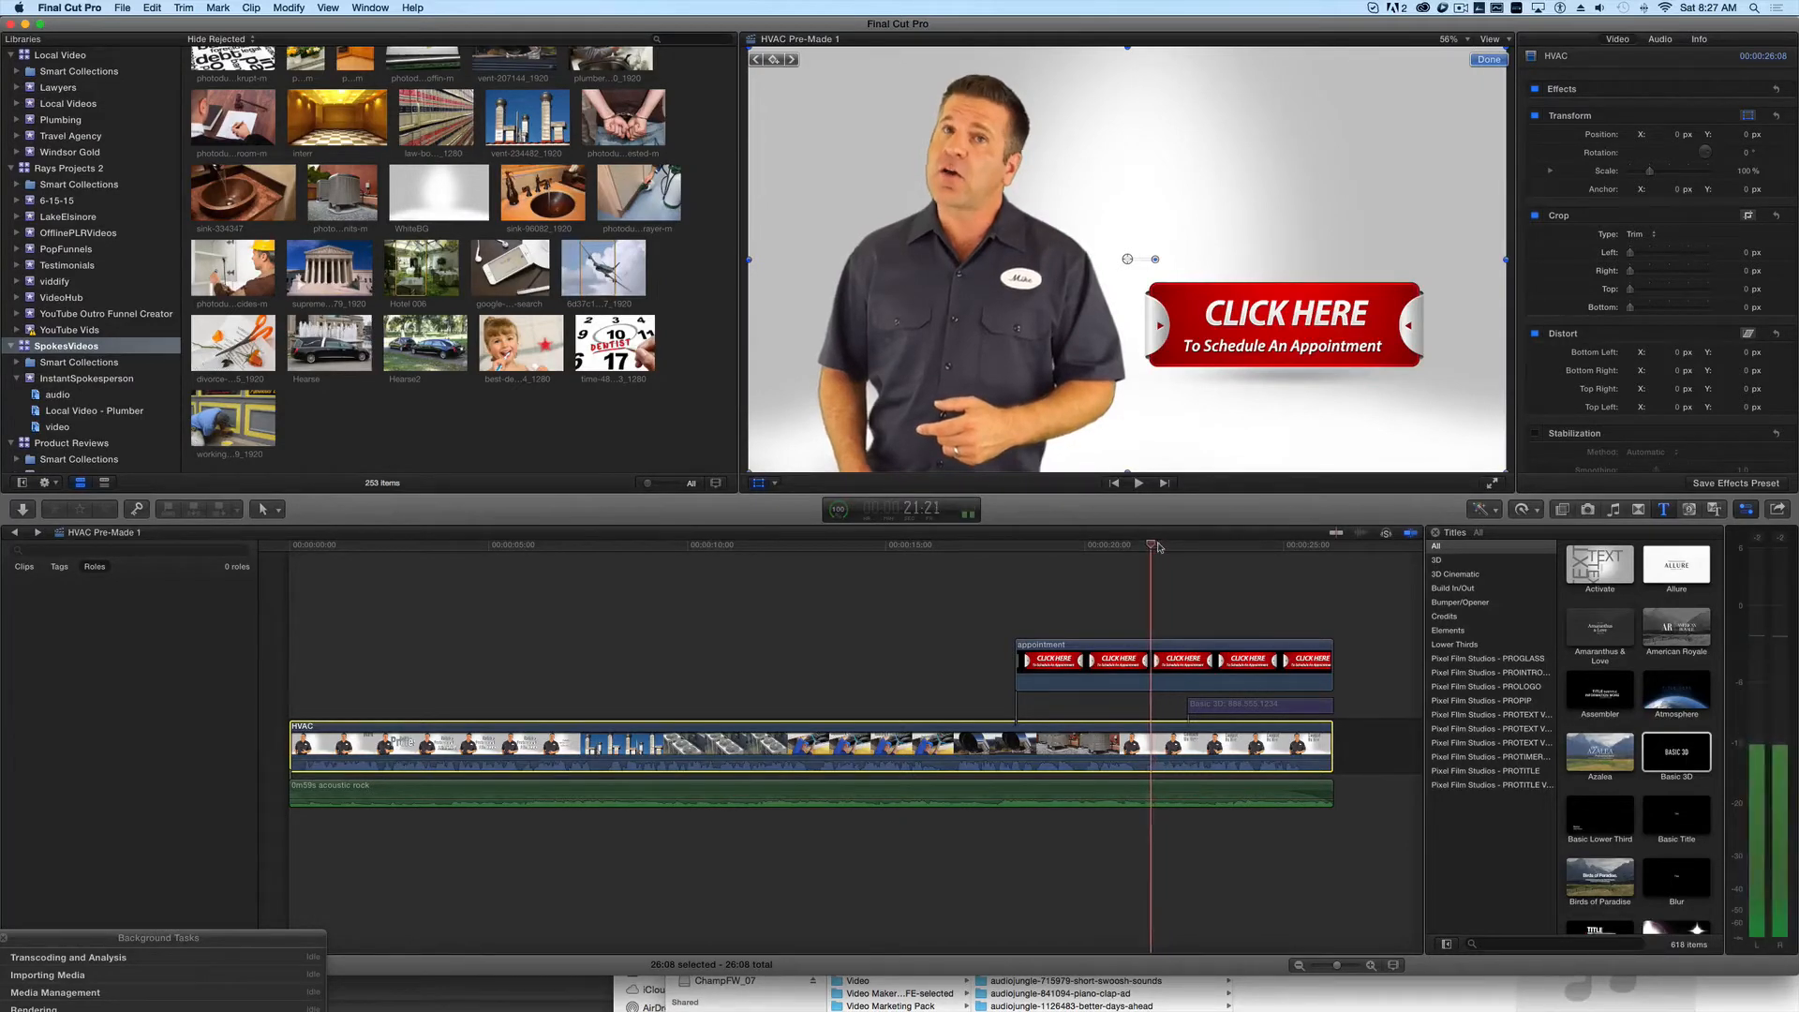
key("Left")
key("Left")
key("Left")
key("Left")
key("Left")
key("Left")
key("Left")
key("Left")
key("Left")
key("Left")
key("Left")
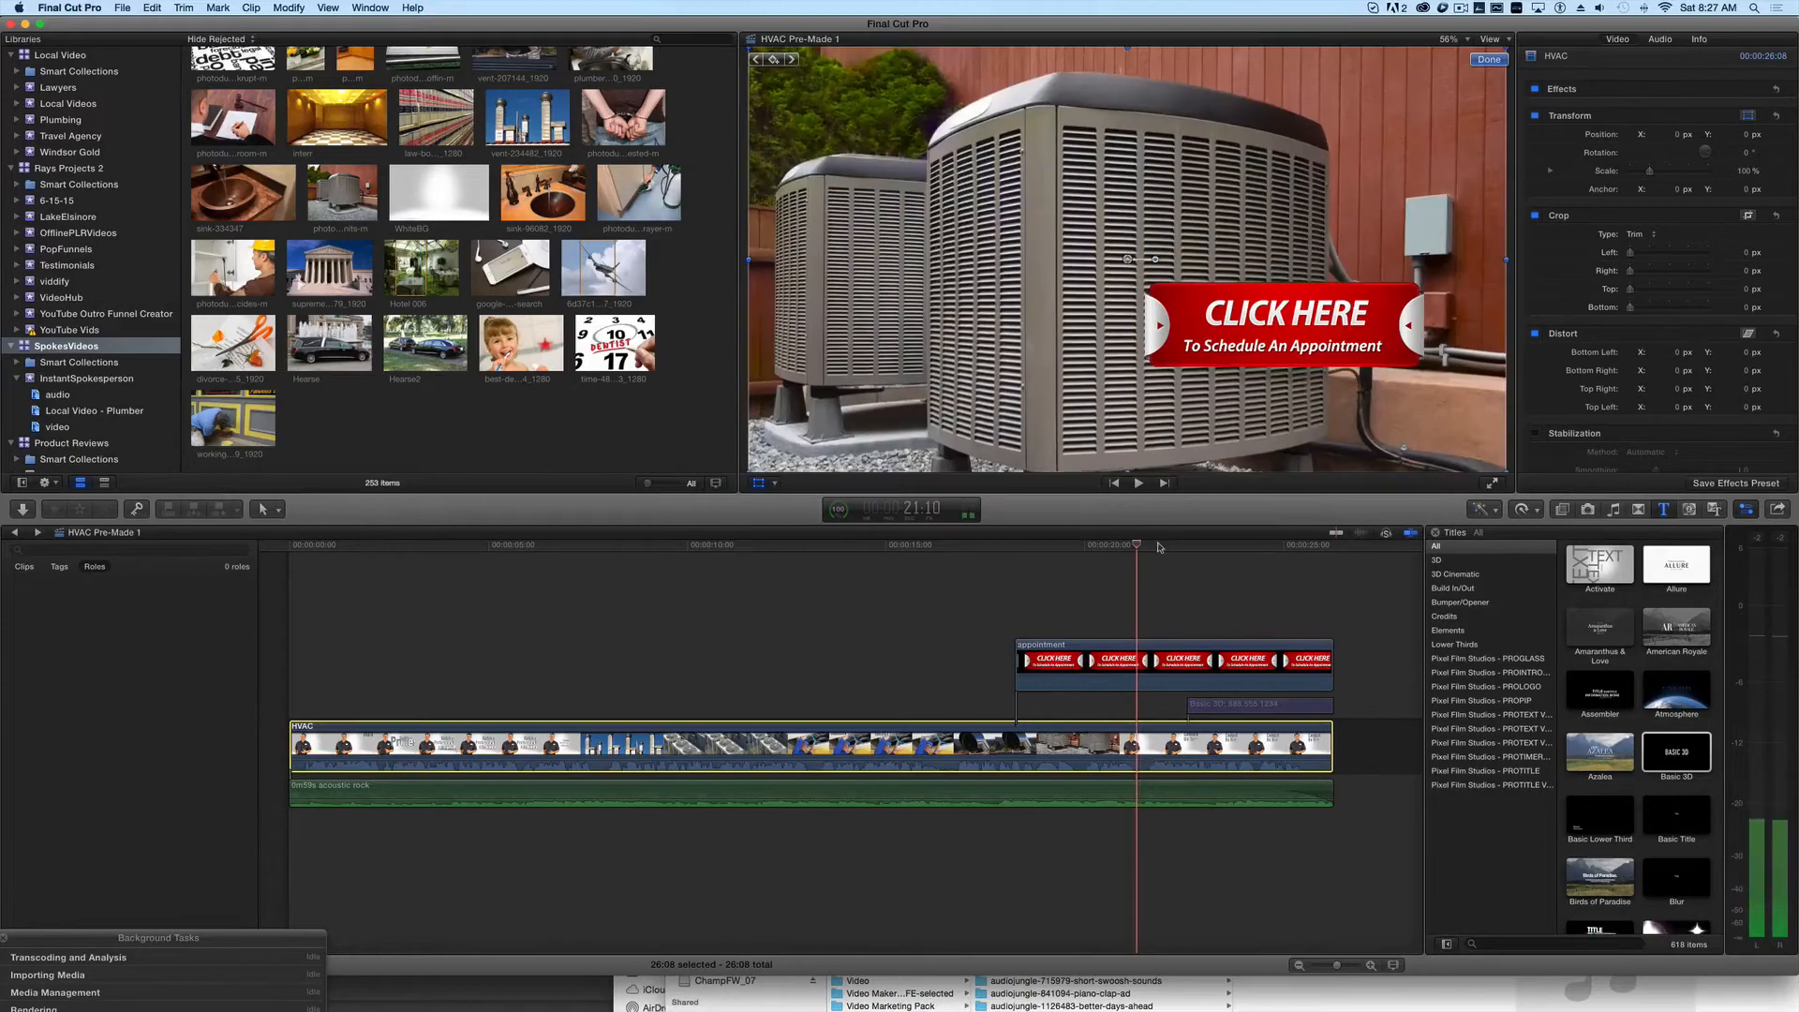
key("Right")
key("Right")
key("Right")
key("Right")
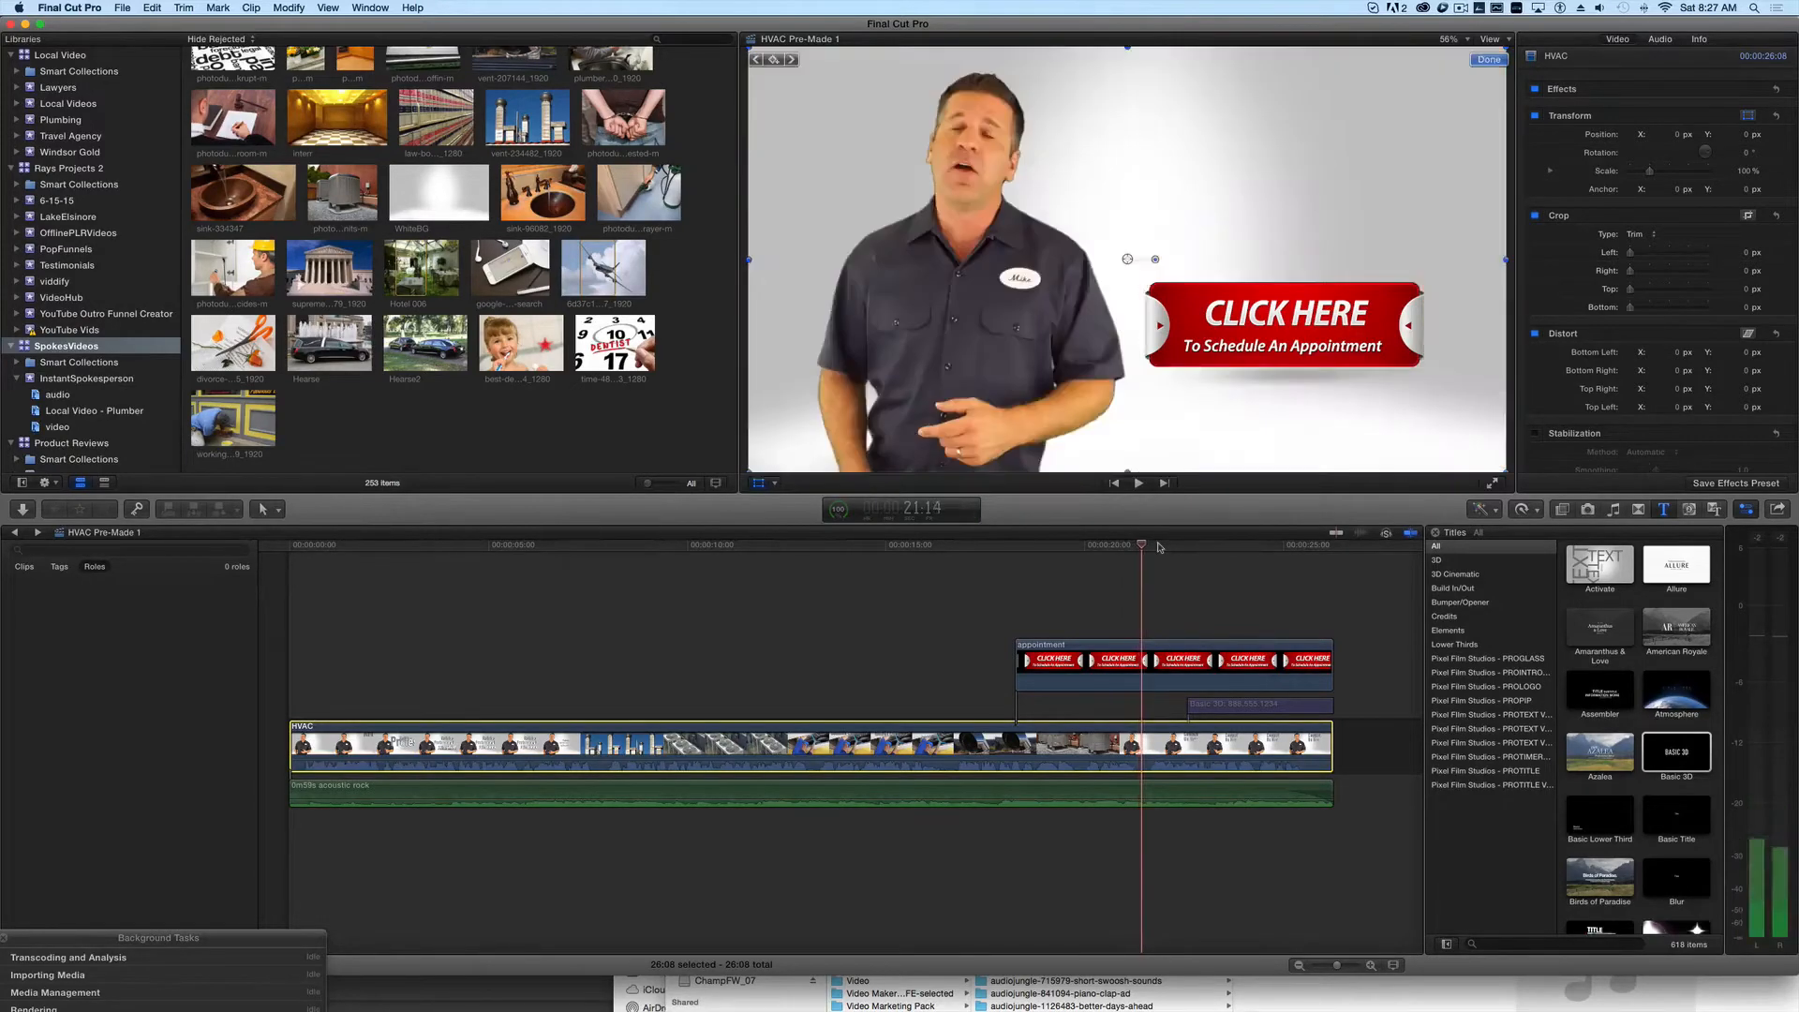
key("b")
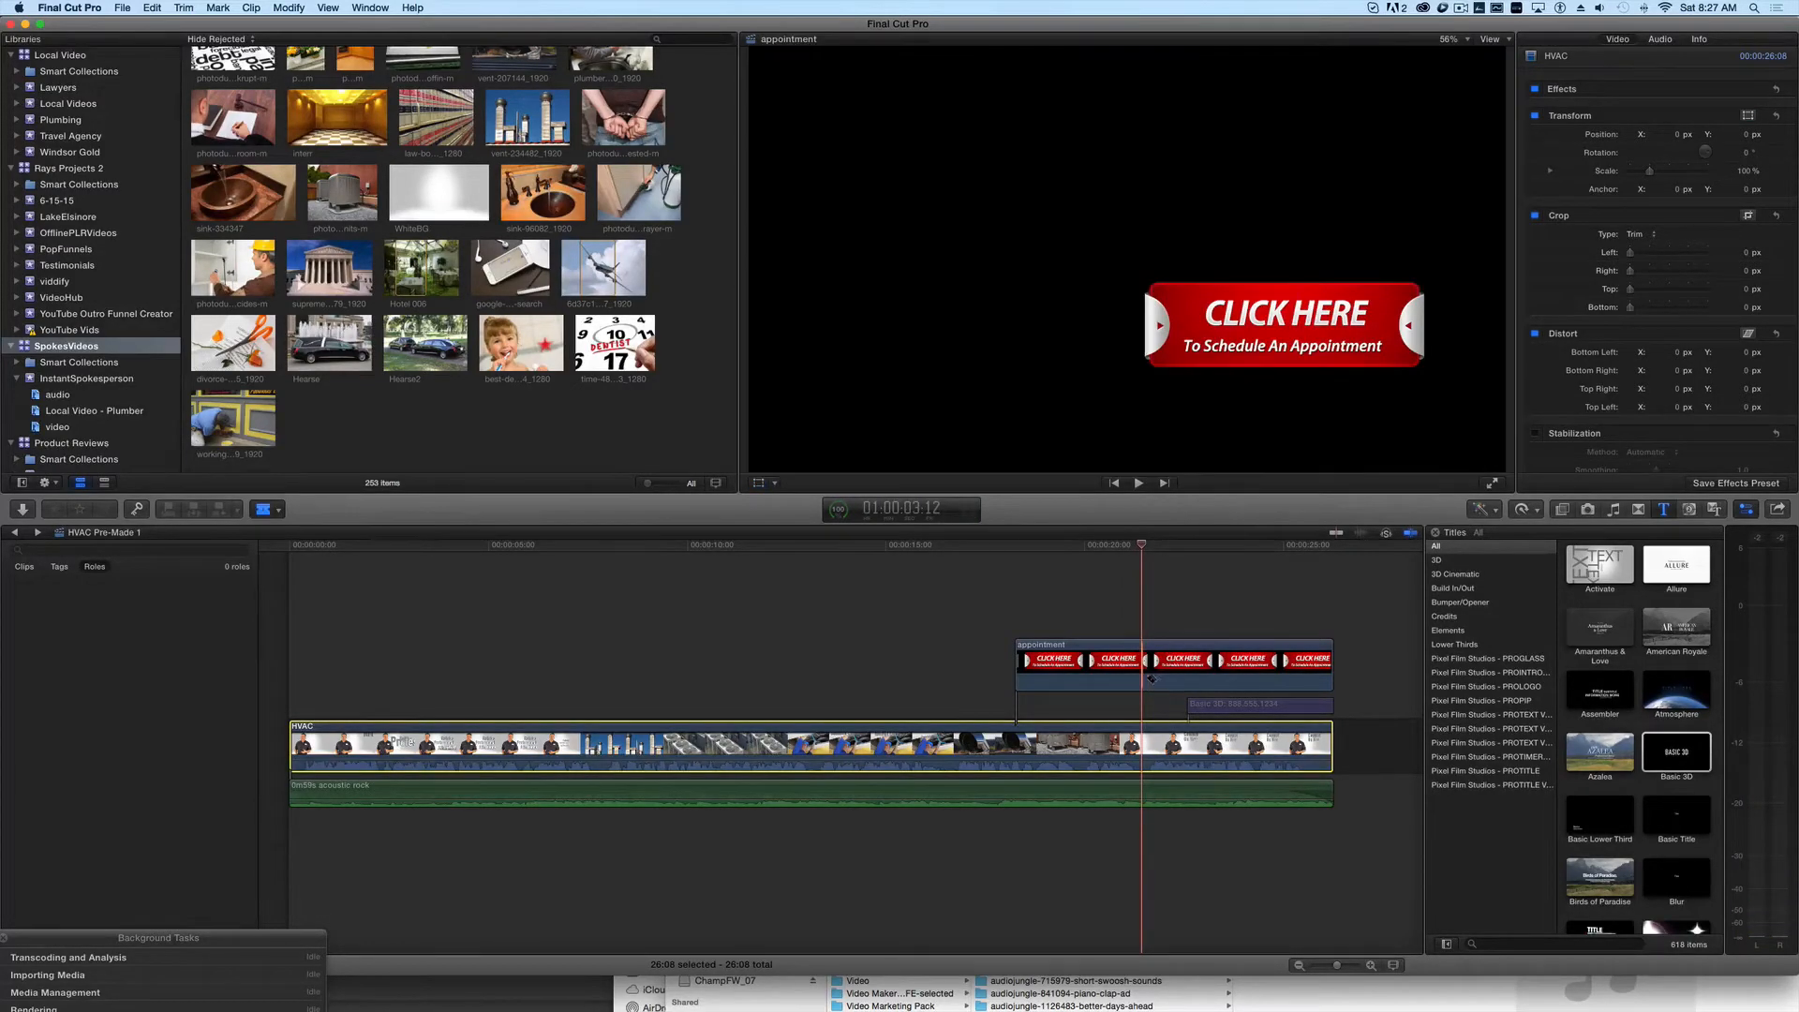
left_click(1143, 671)
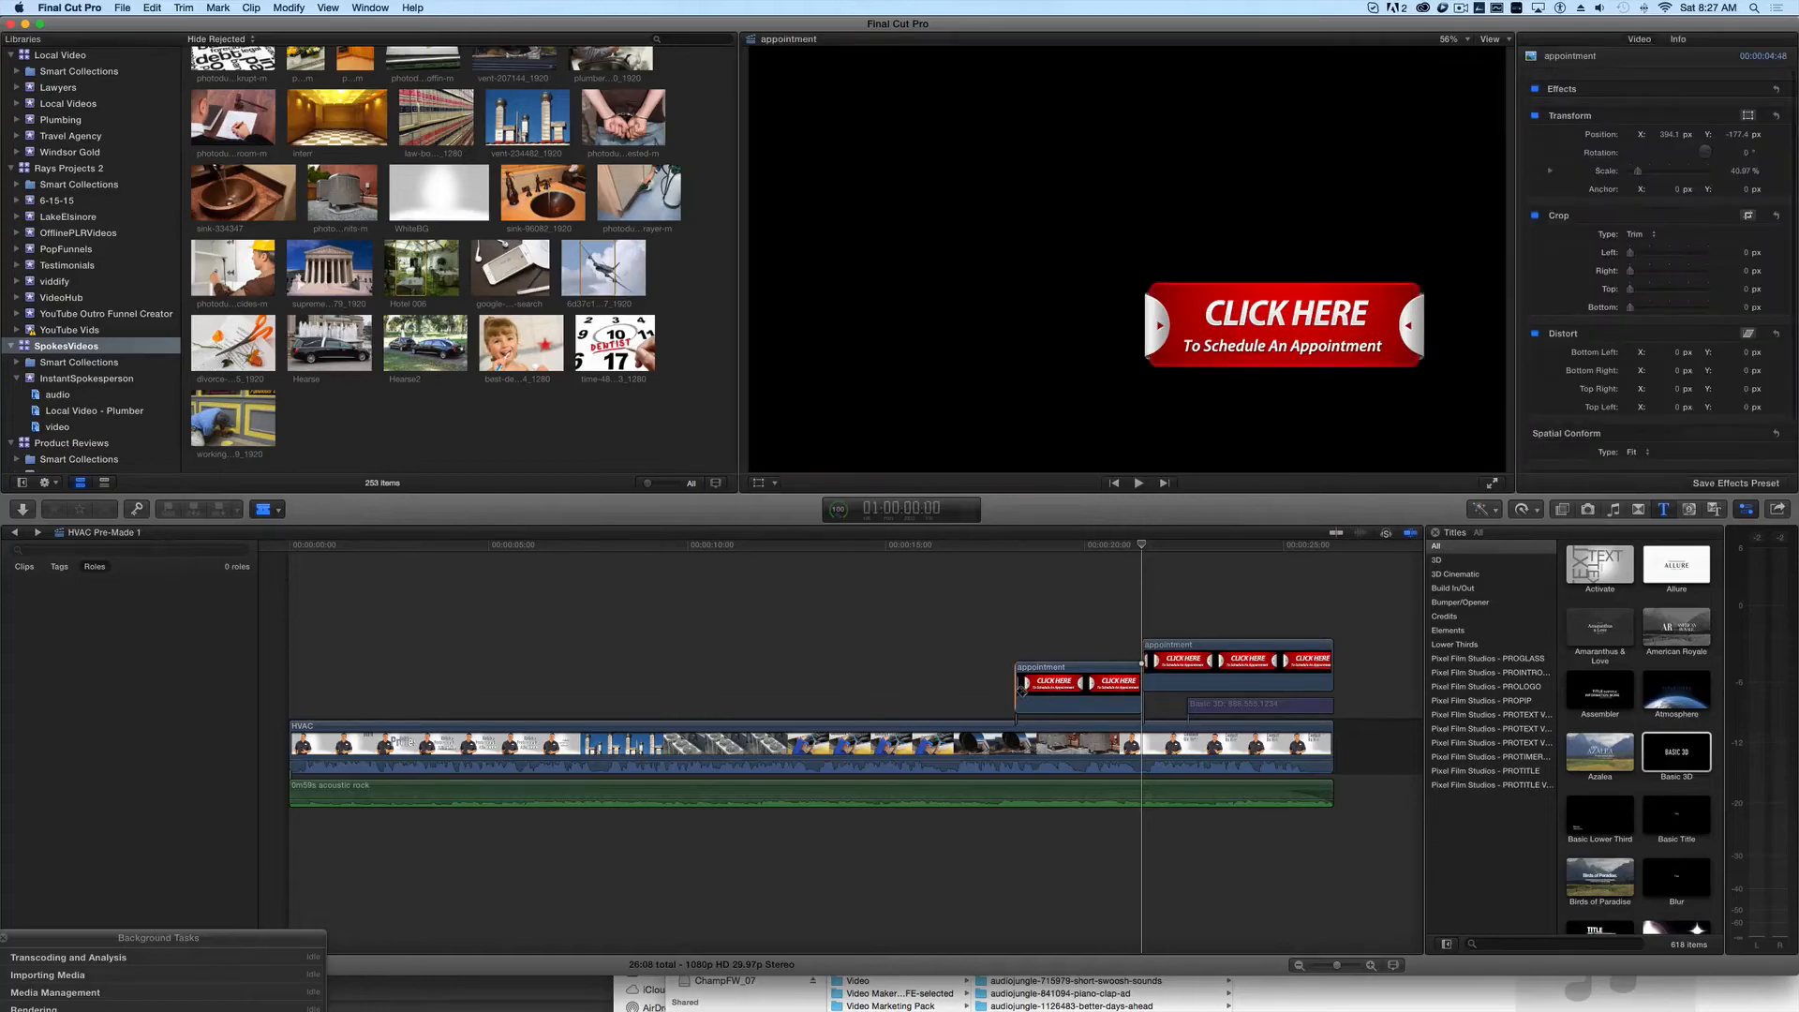
key("a")
left_click_drag(1016, 689, 118, 720)
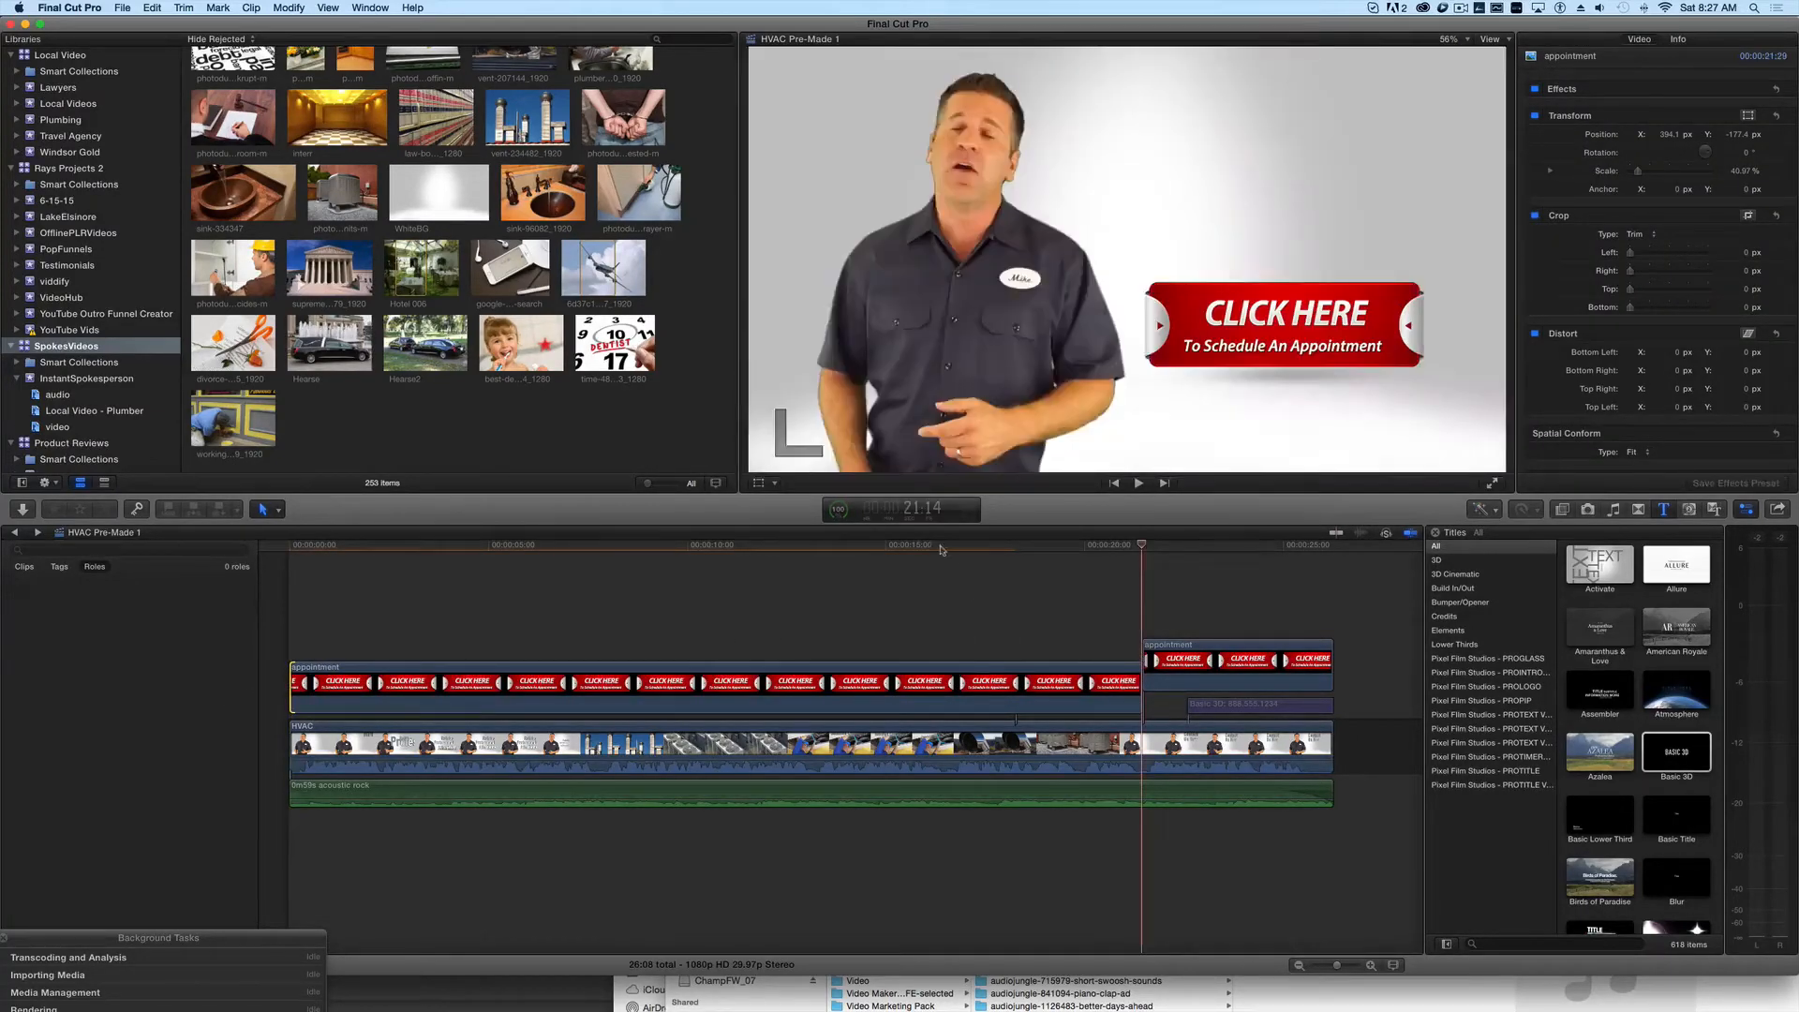
- Scale the first appointment piece to about 31% and move it to the upper-left corner of the frame, about X -621, Y 413 px
left_click(941, 550)
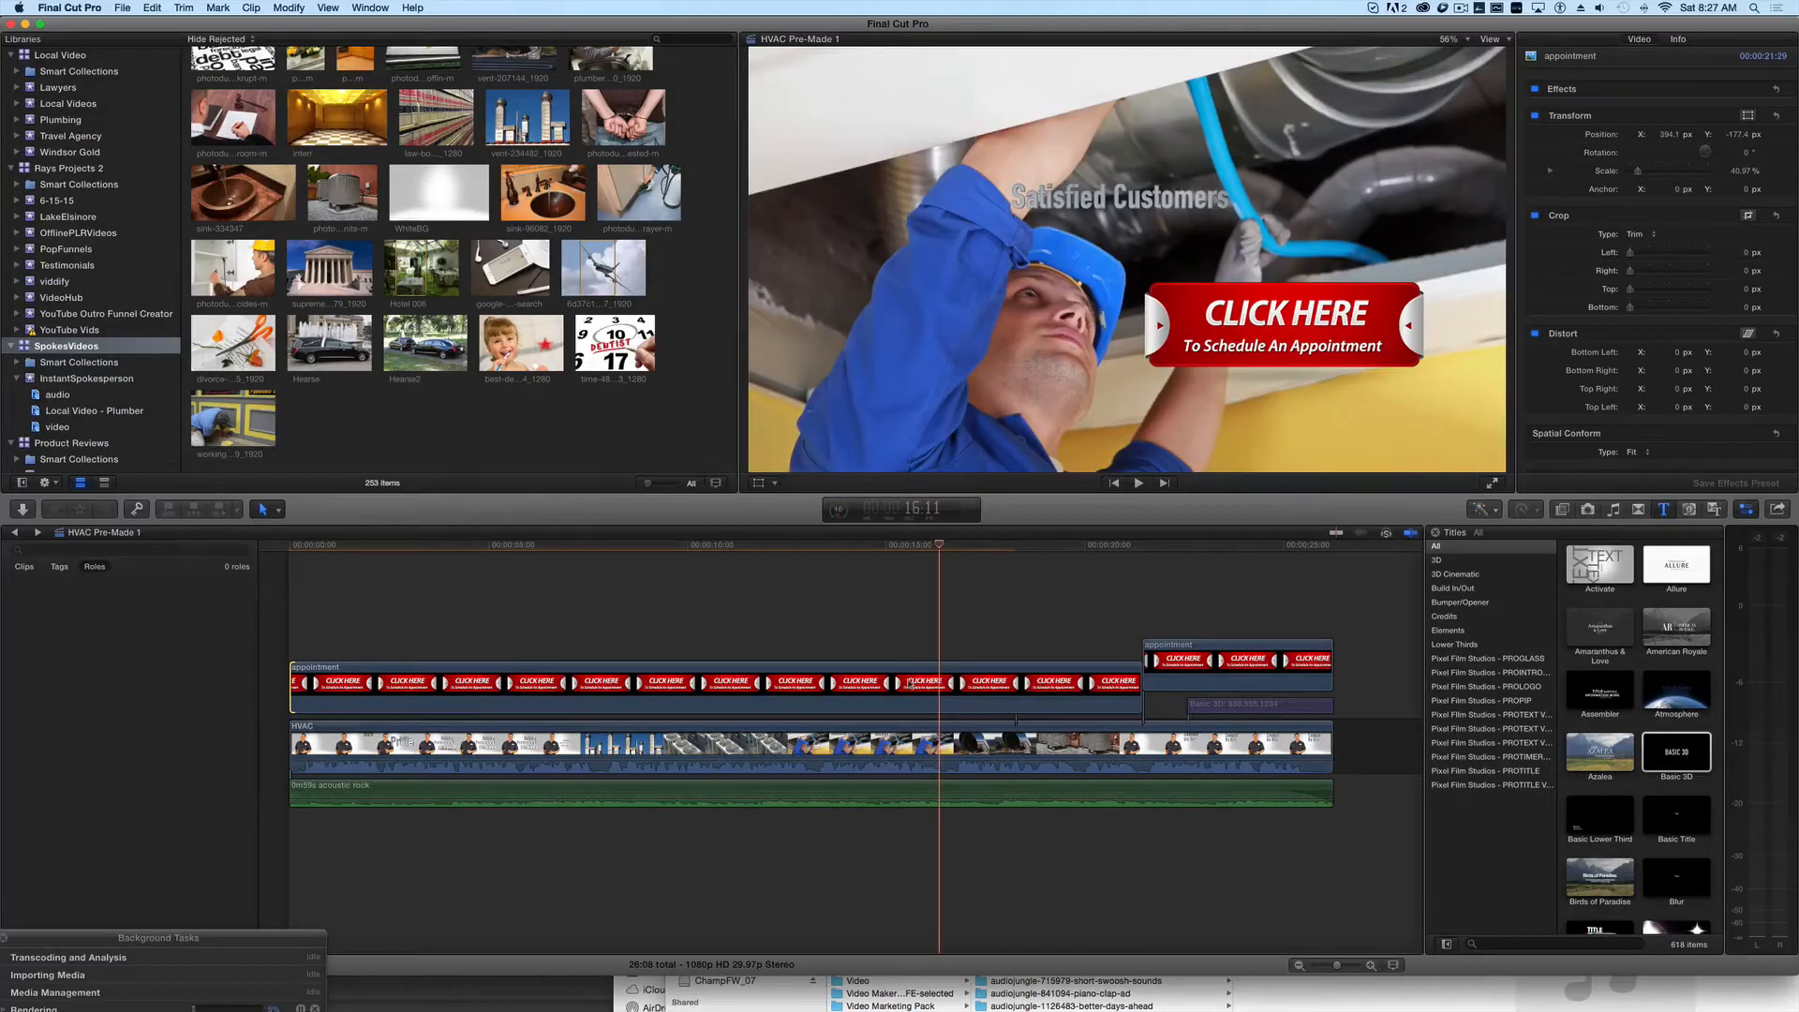
left_click(981, 671)
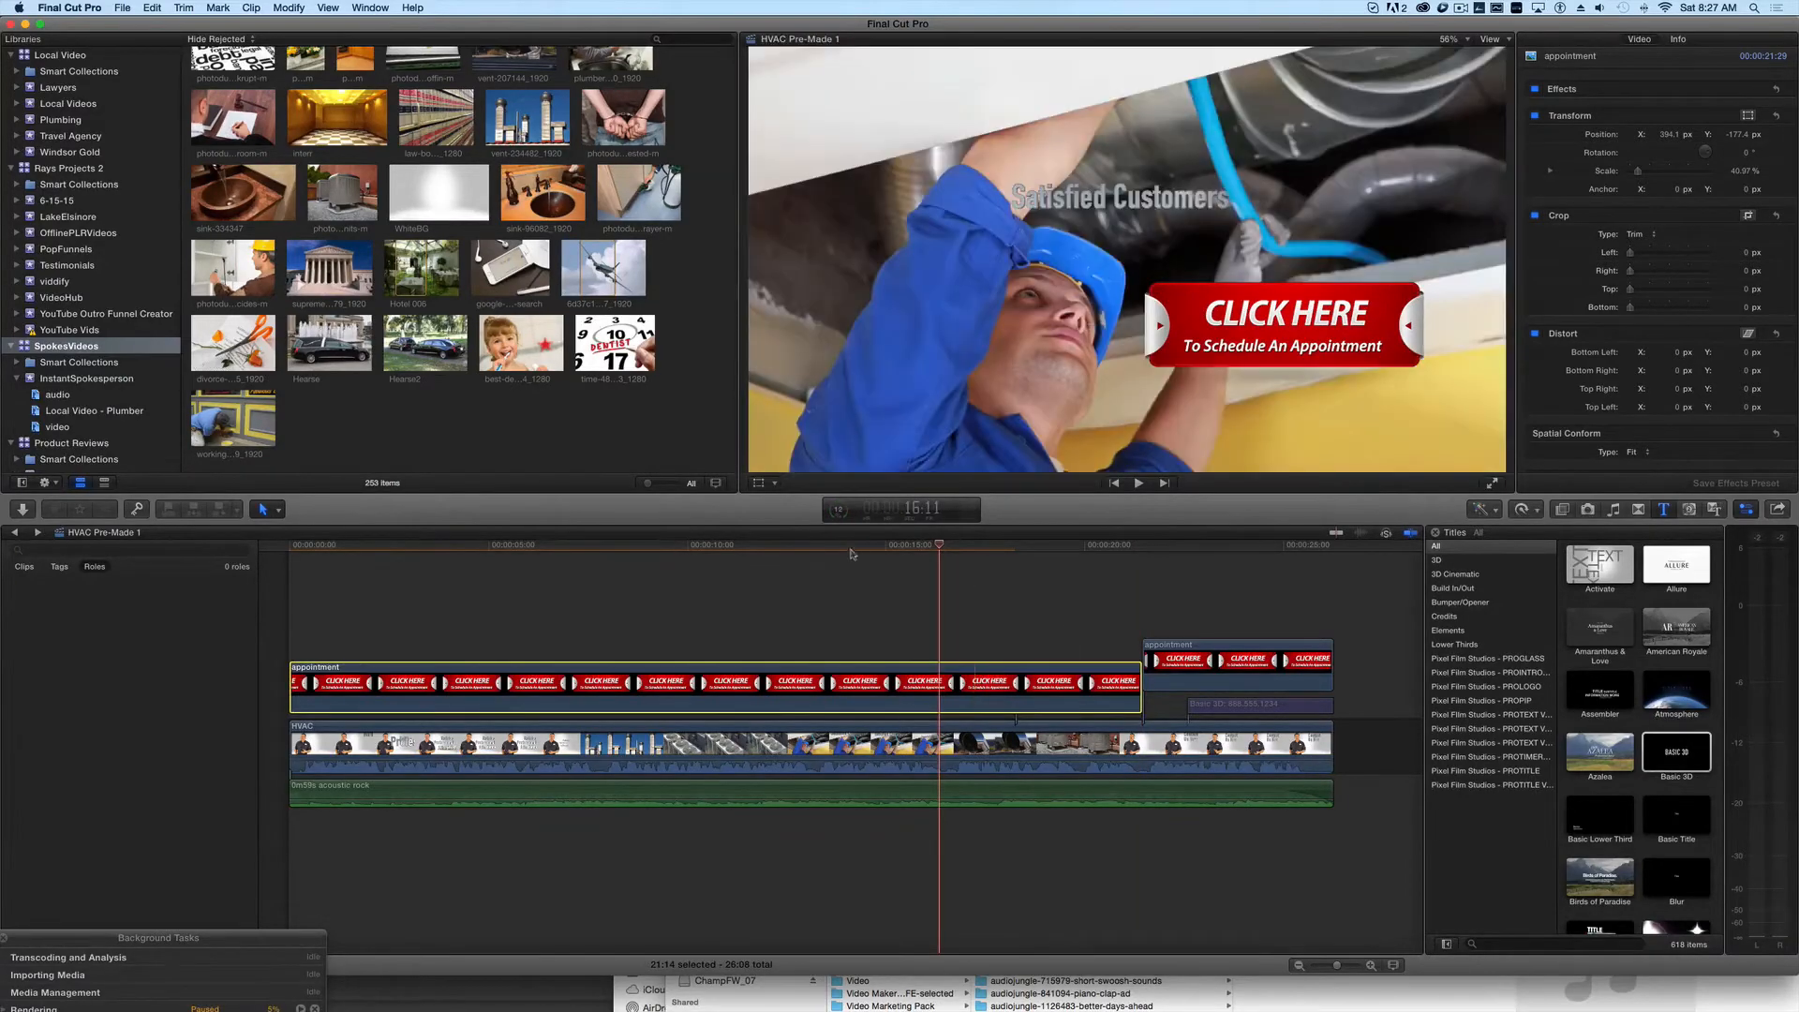
left_click(758, 484)
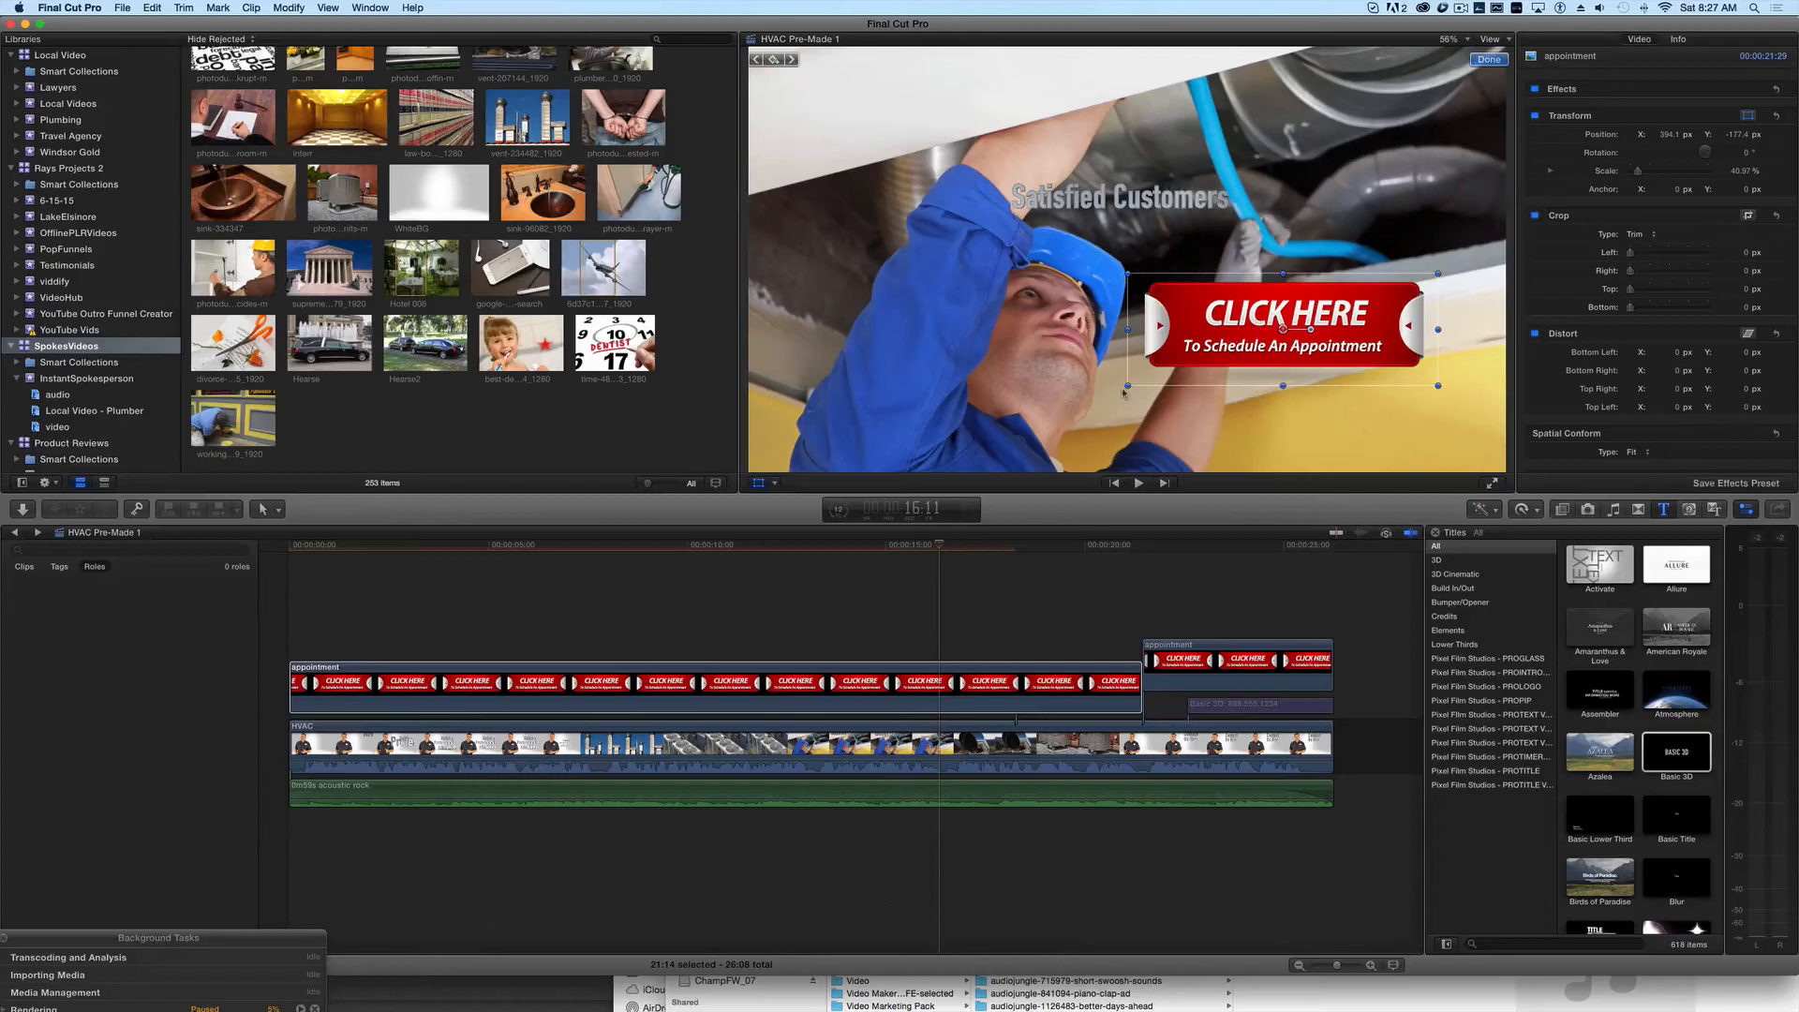
left_click_drag(1127, 386, 1188, 375)
left_click_drag(1349, 343, 949, 110)
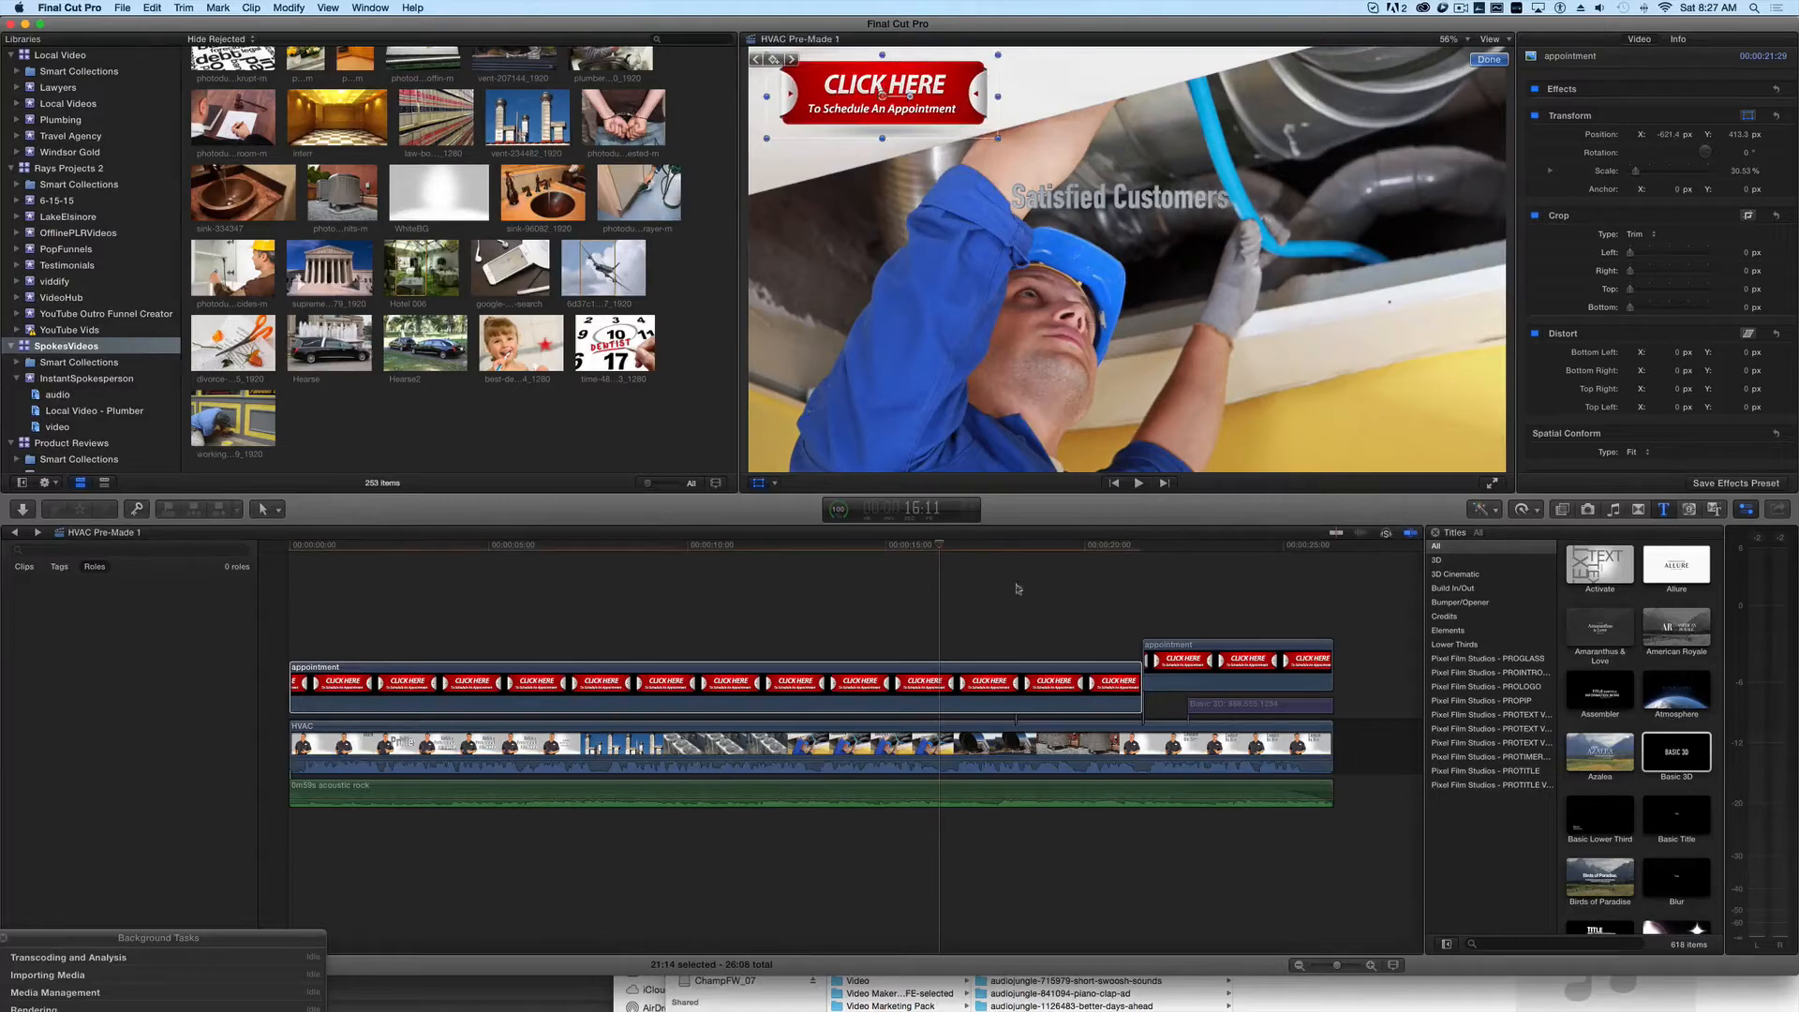
- Move the first appointment button piece to the lower-left corner of the frame, about X -639, Y -412 px, and review it over the footage
left_click_drag(642, 552, 484, 553)
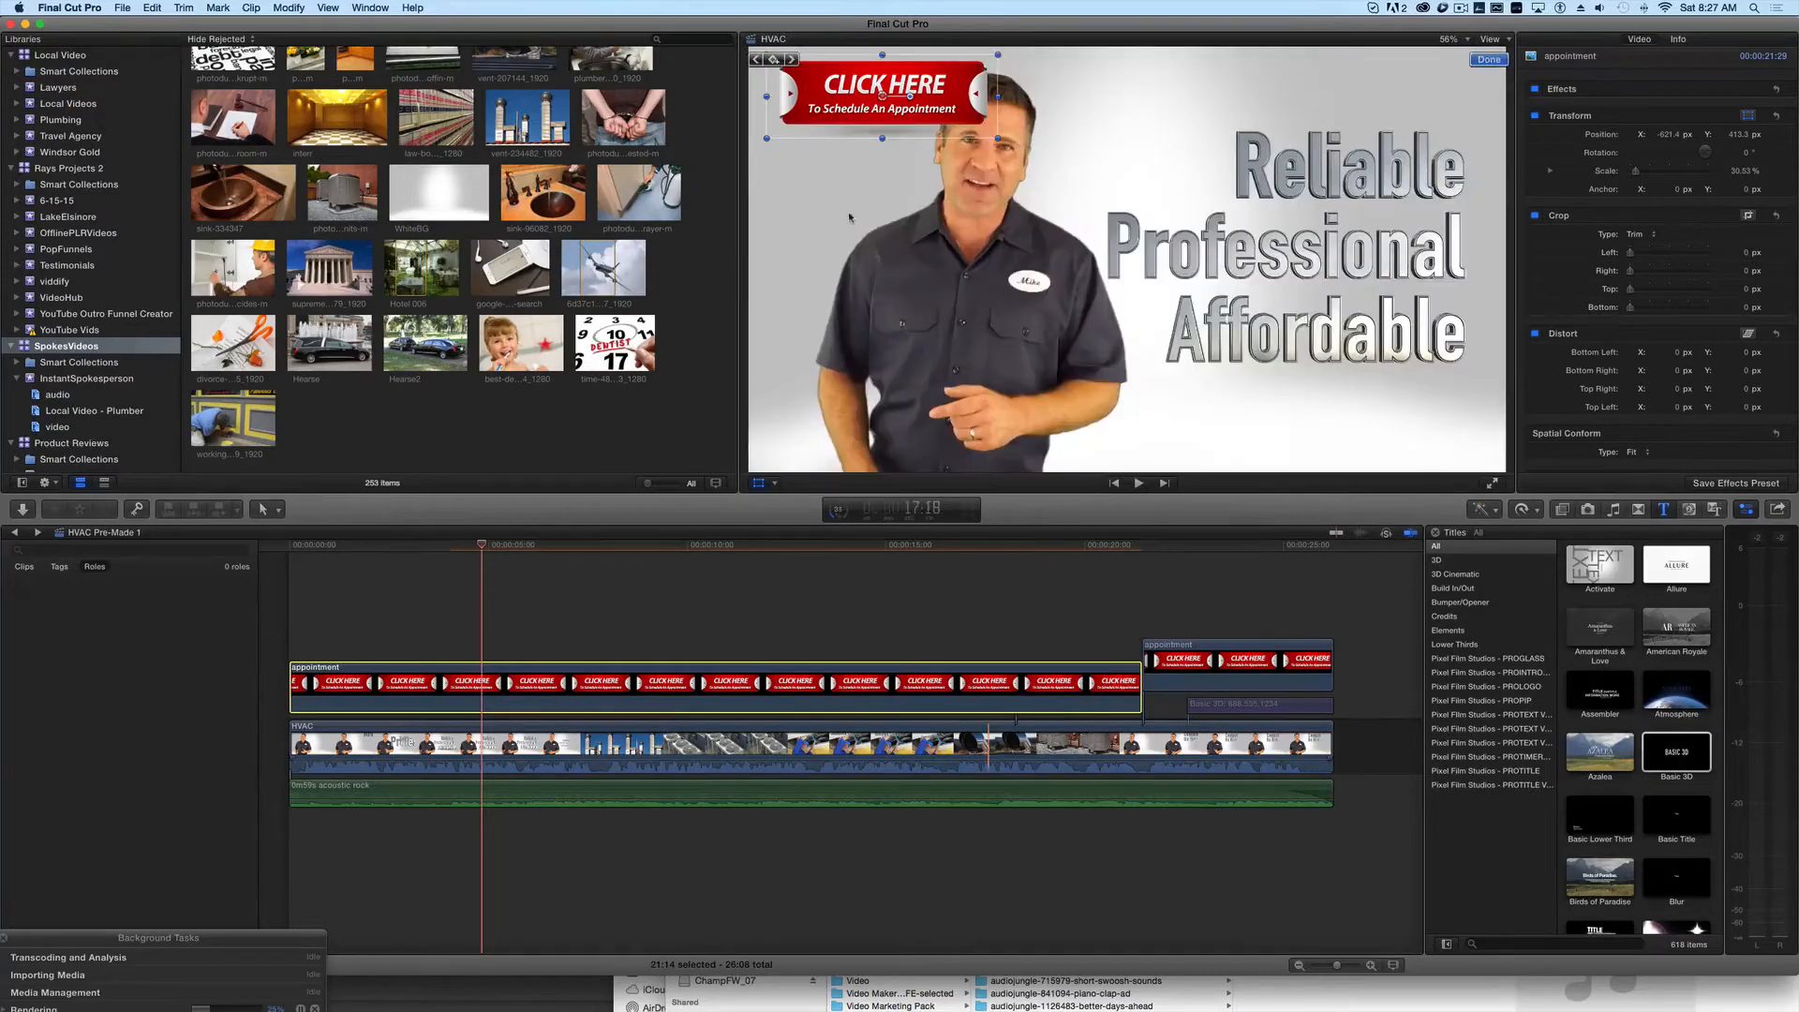
left_click_drag(901, 136, 896, 507)
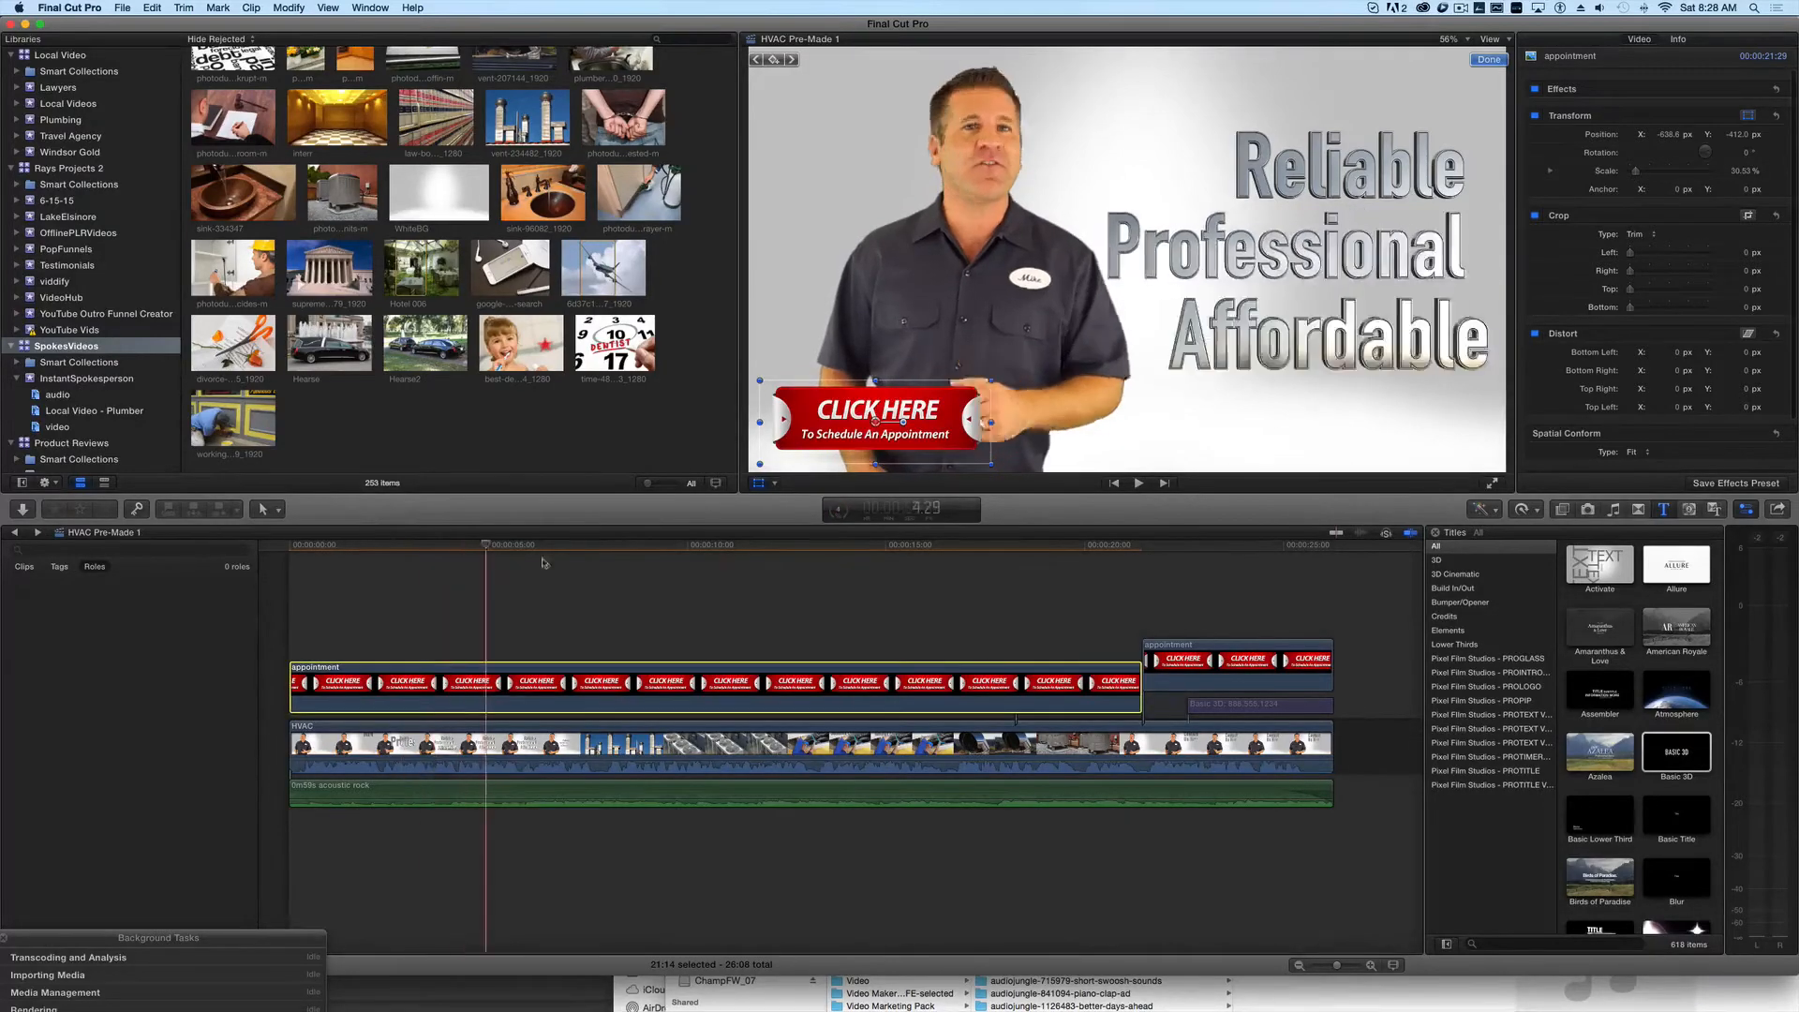
left_click(665, 544)
key("space")
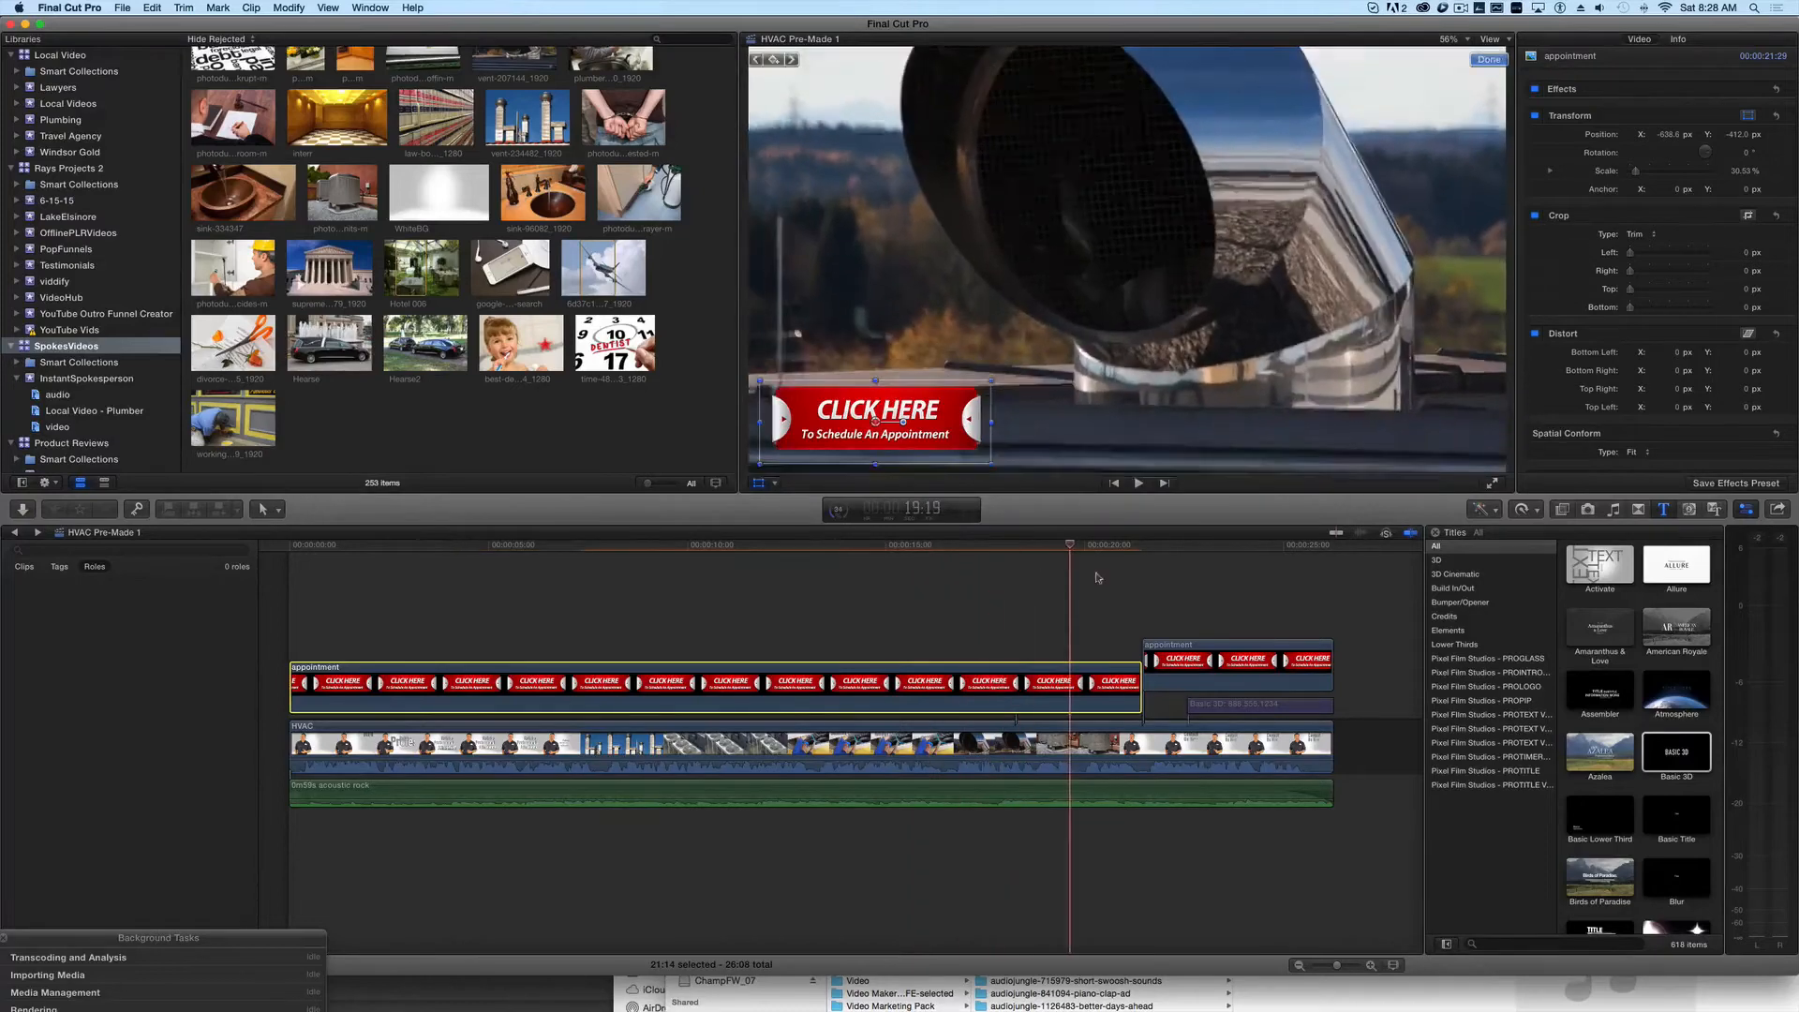
left_click(1033, 577)
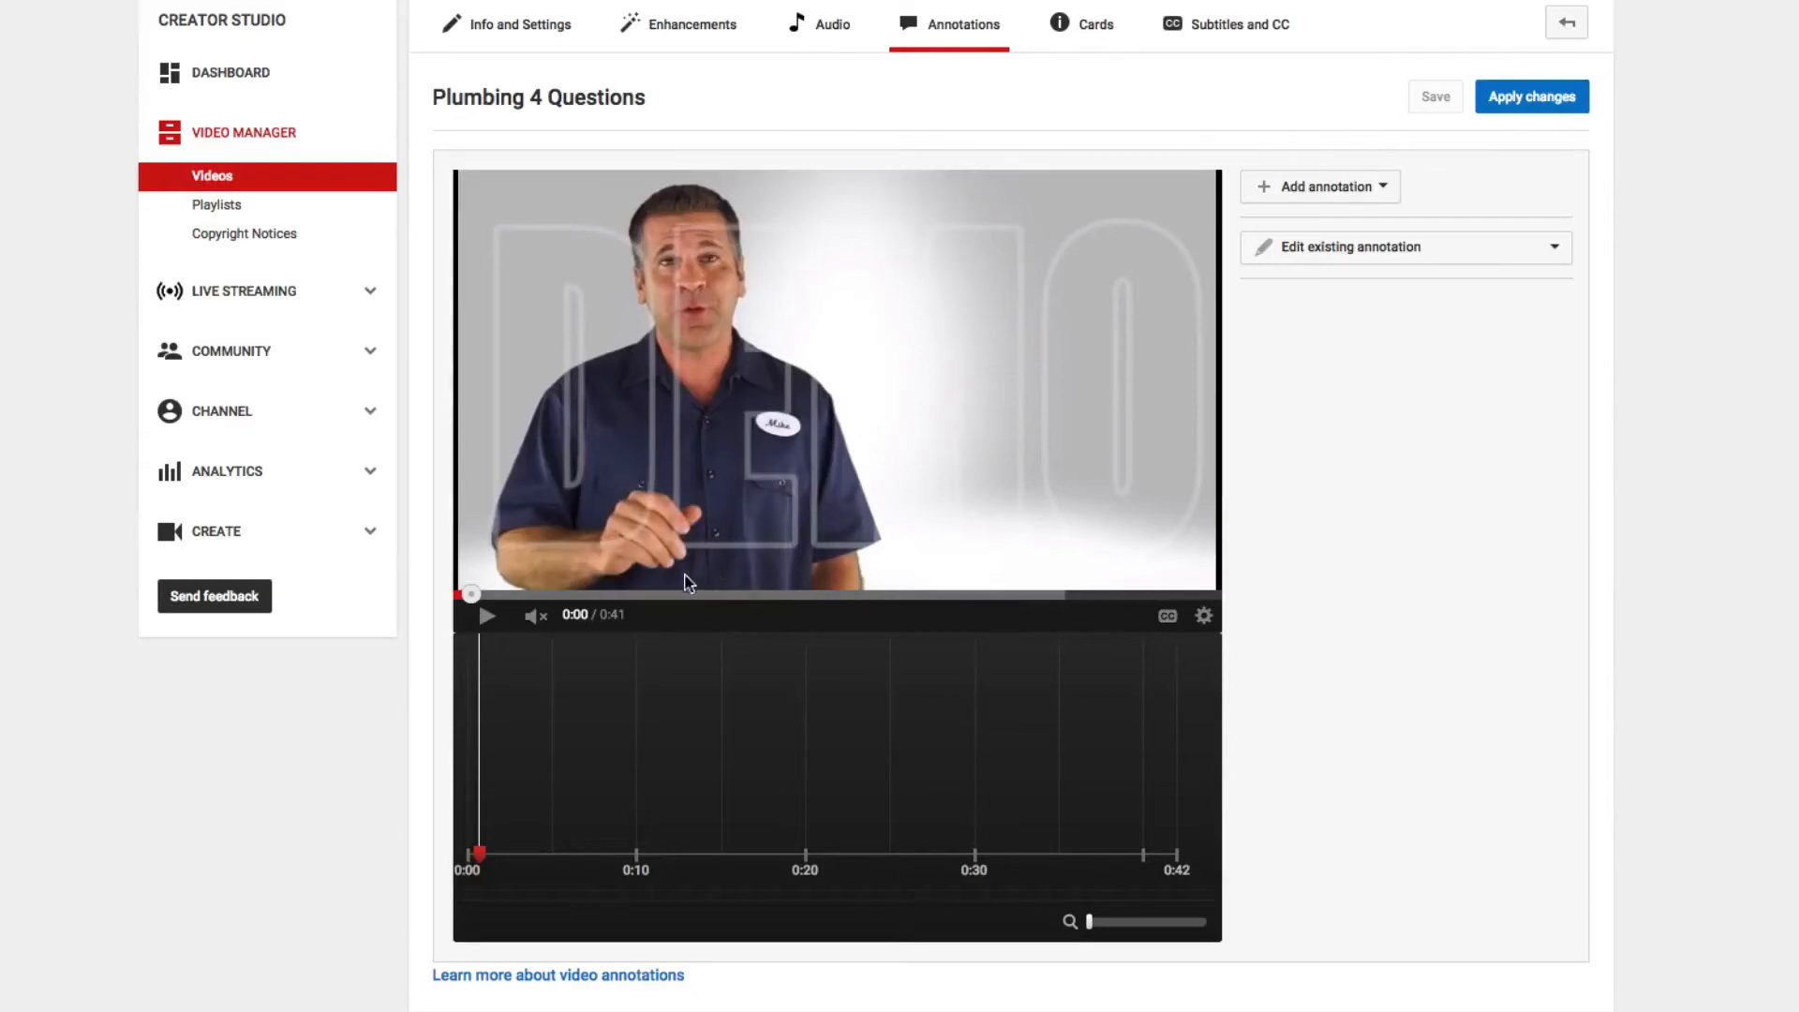
- Switch to the YouTube annotations editor and advance the Plumbing 4 Questions video to about 0:36, where the presenter returns
left_click_drag(677, 605, 1031, 602)
left_click(1070, 596)
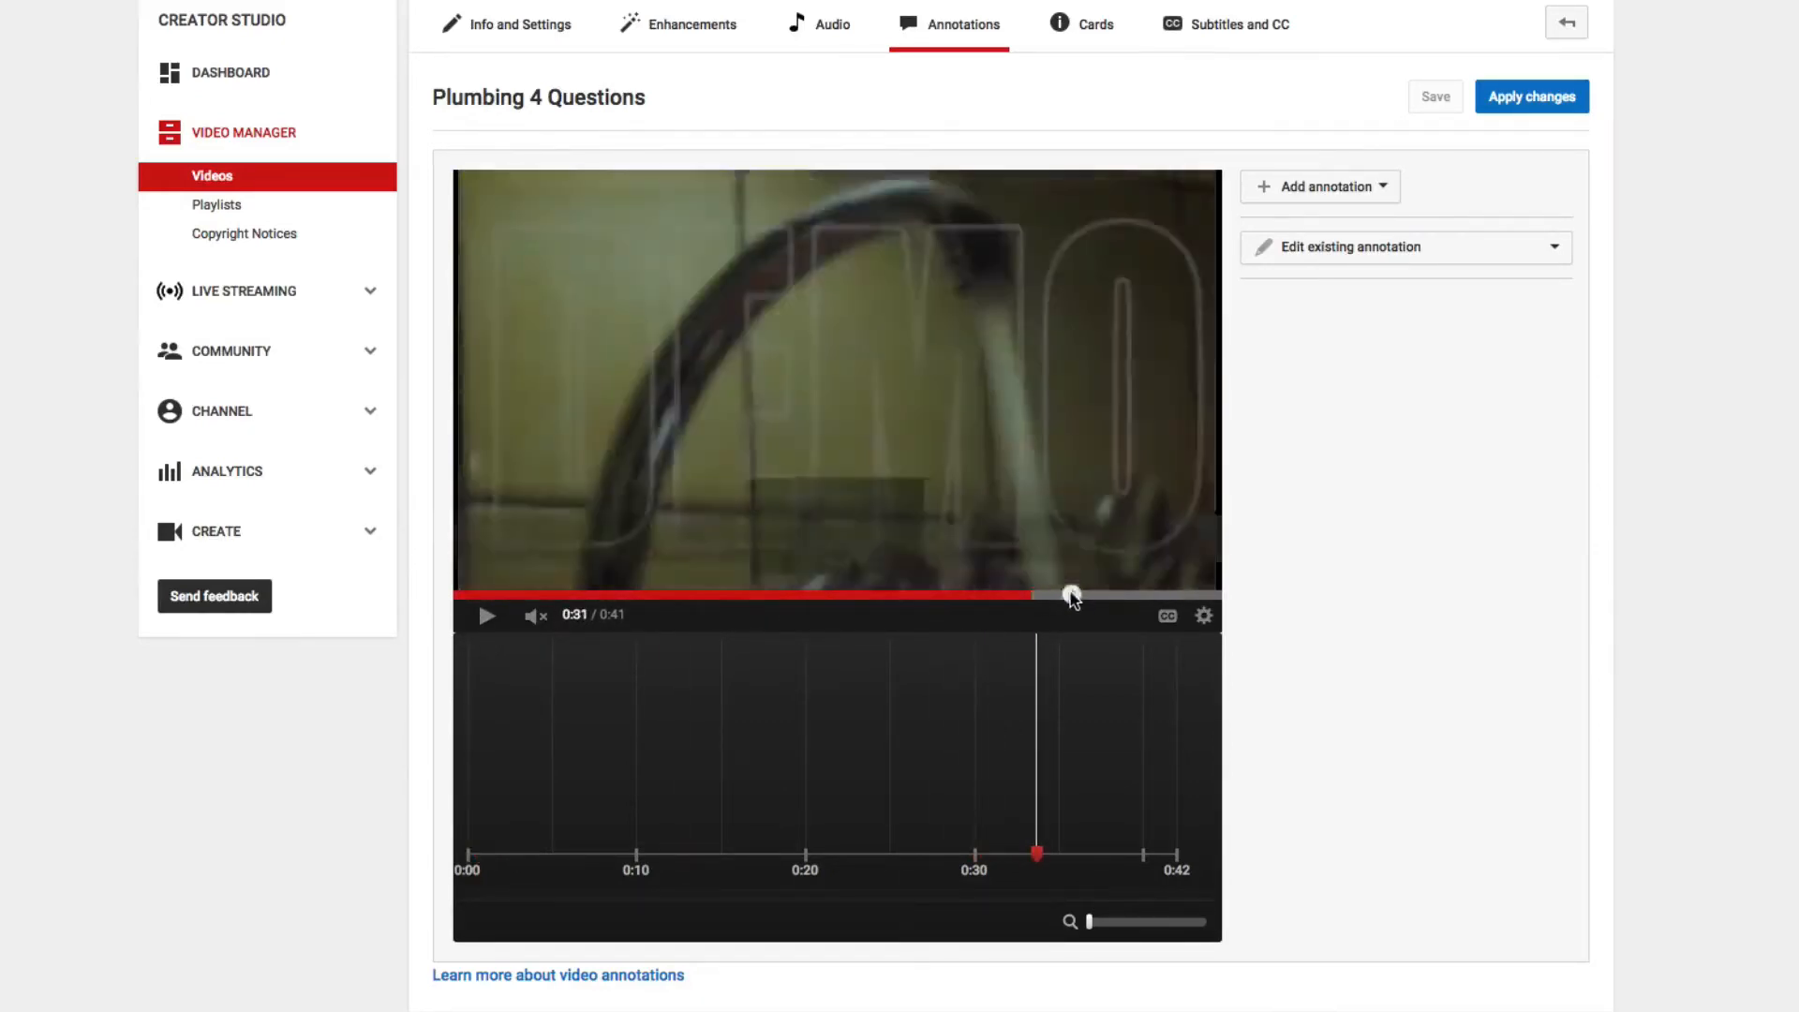
left_click(1103, 596)
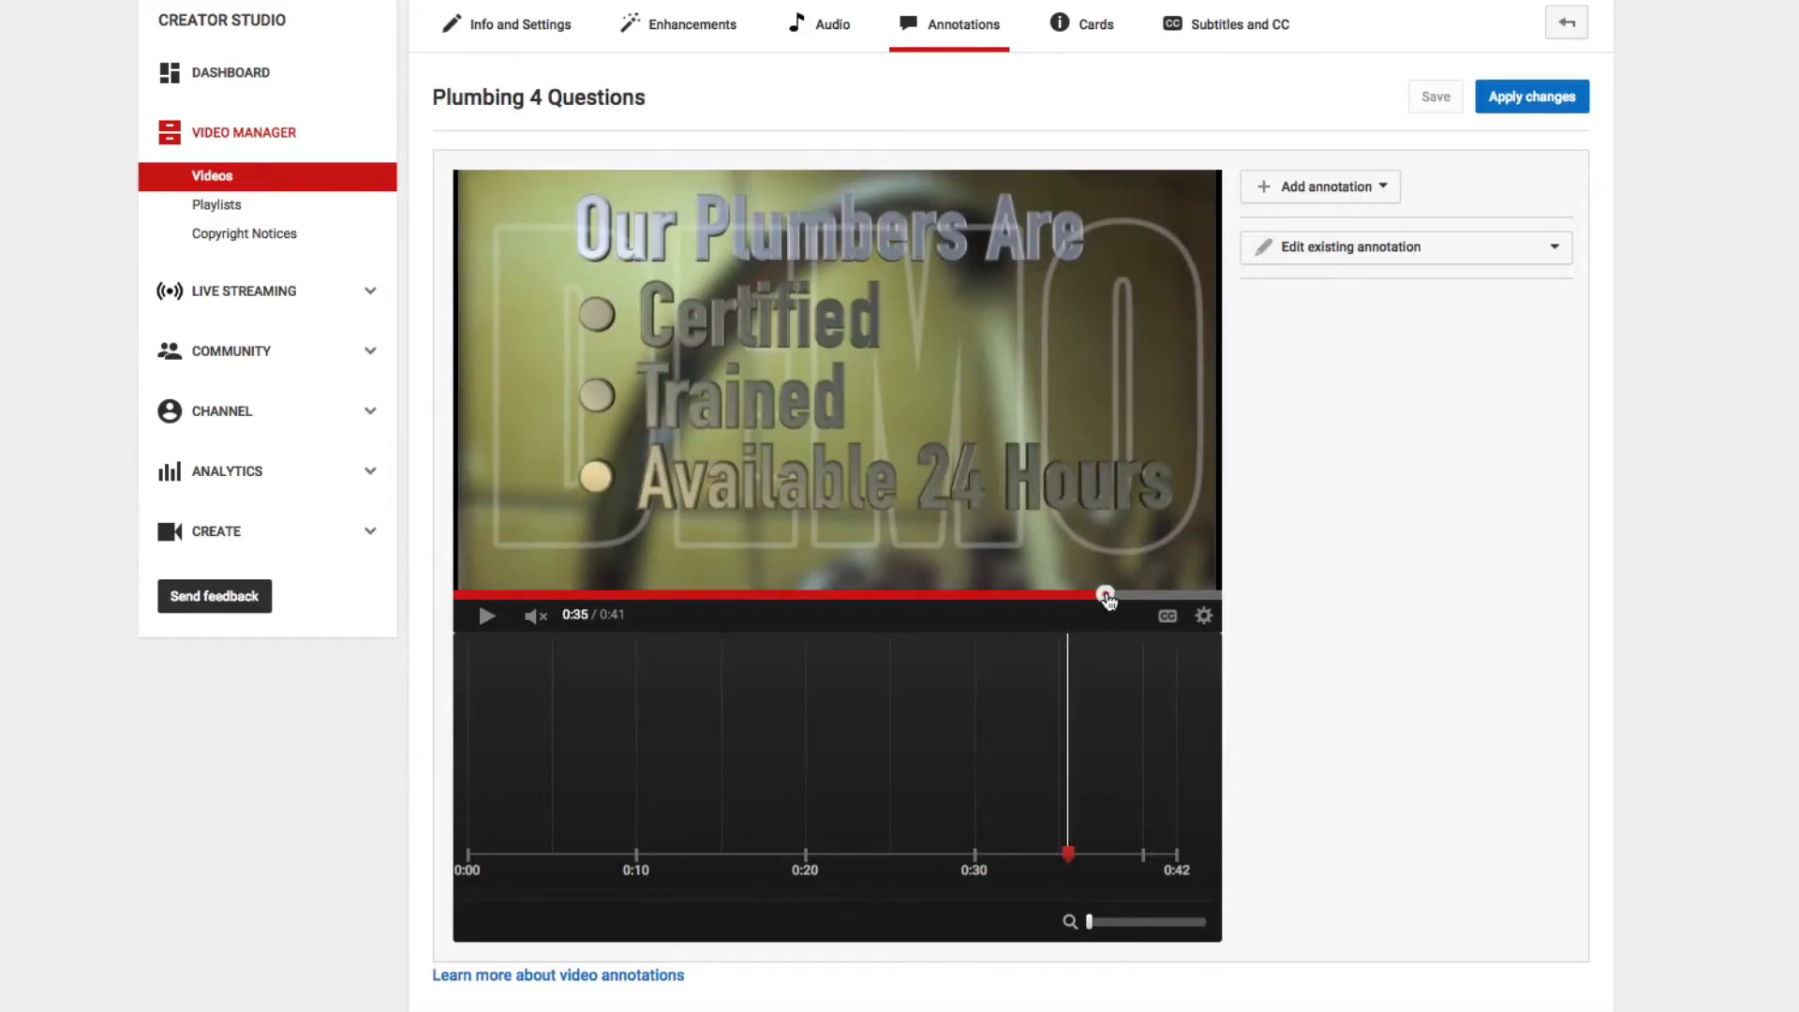
left_click_drag(1115, 597, 1116, 596)
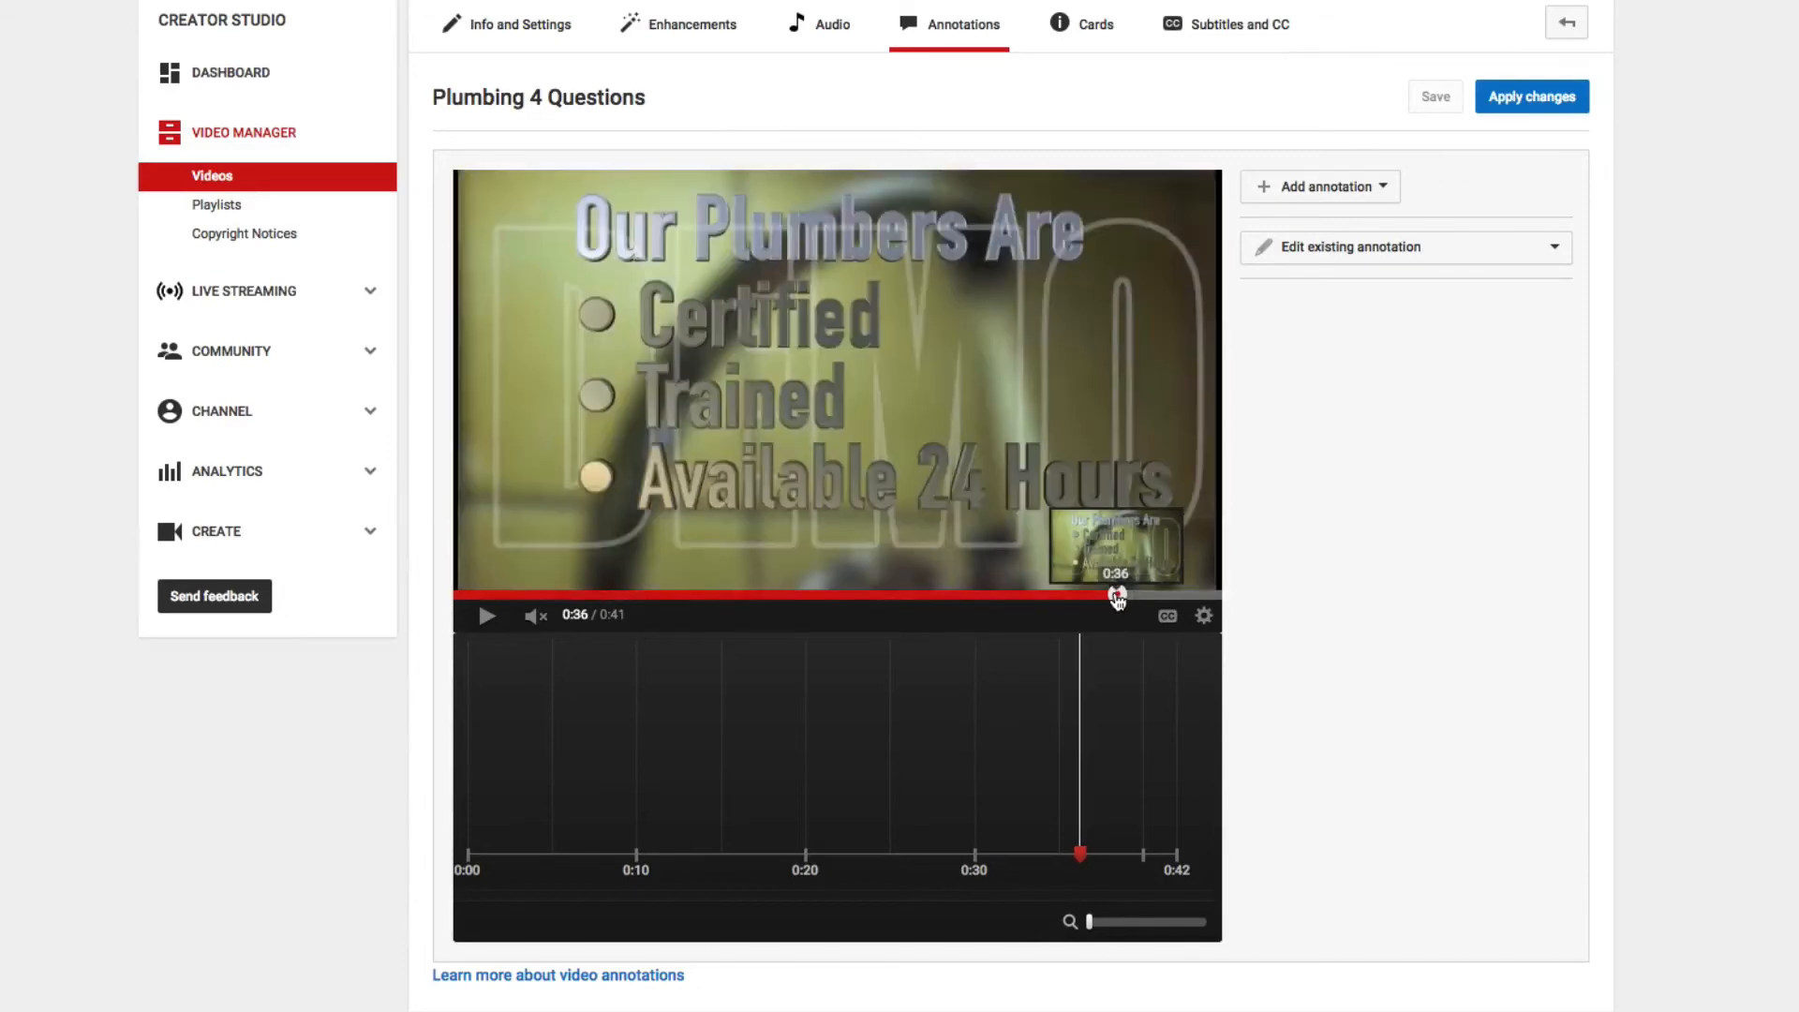
left_click(487, 616)
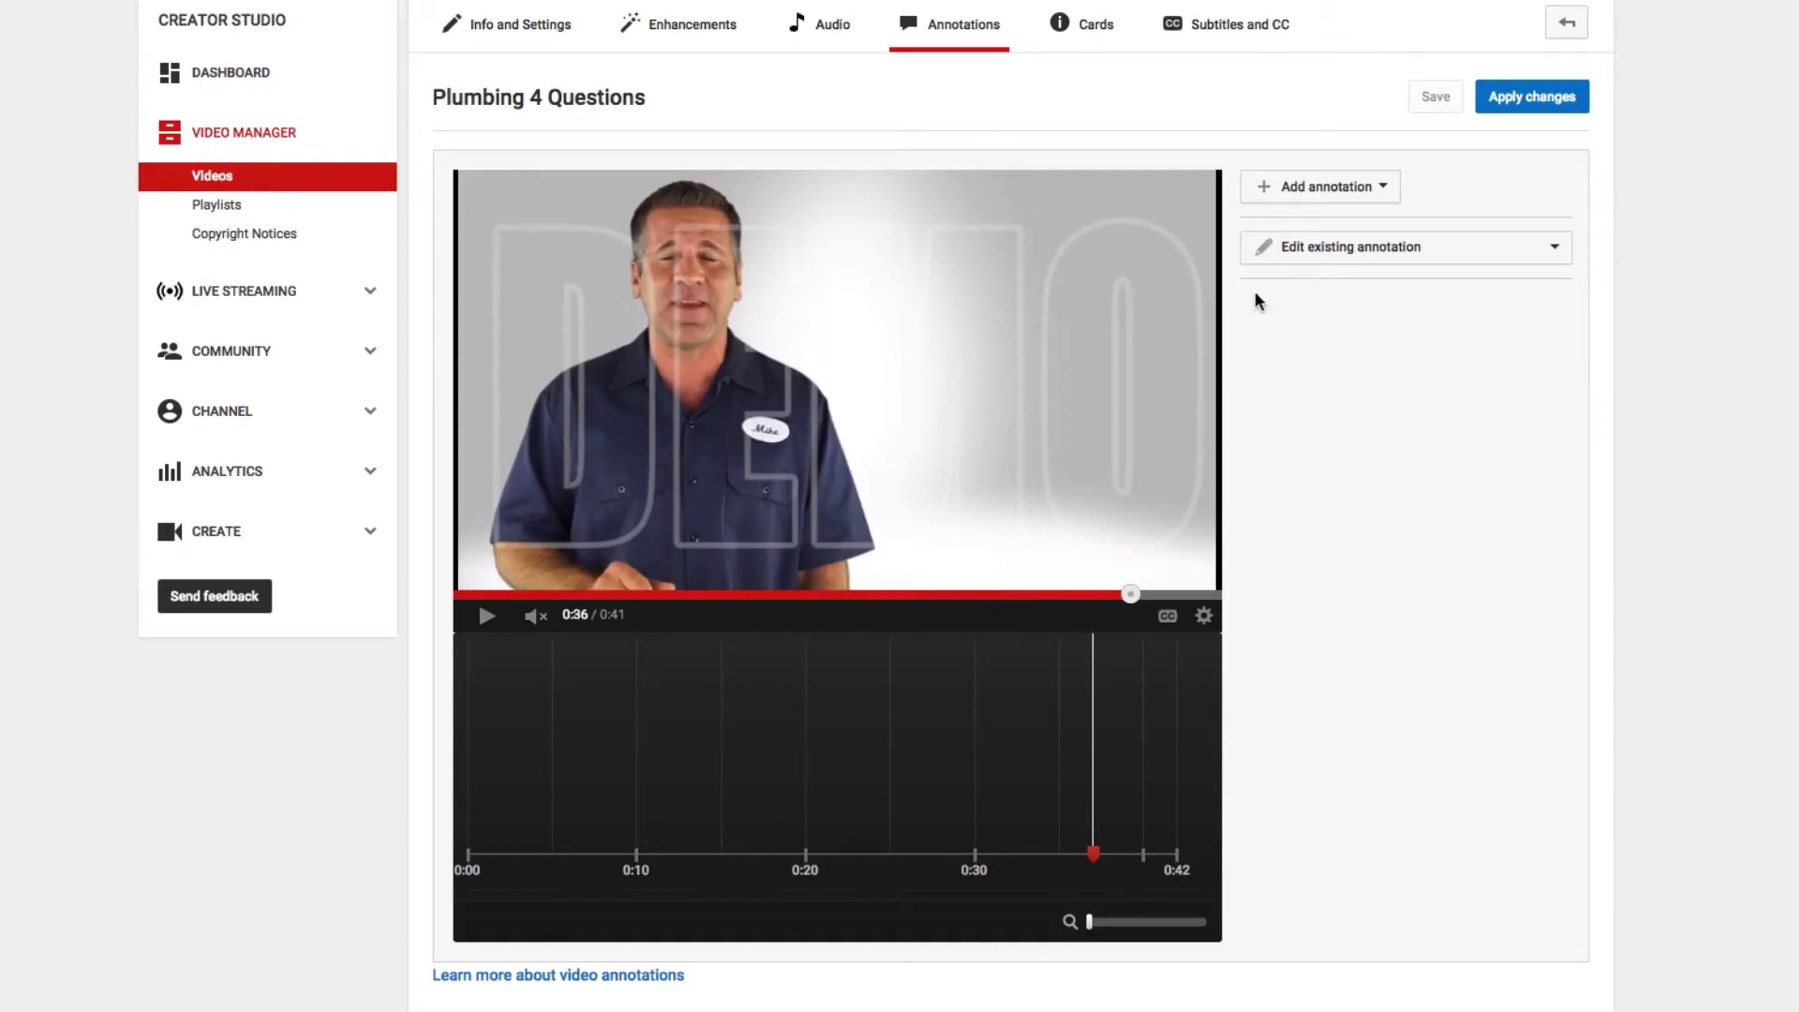
- Add a Title annotation at the current video position and enter the business phone number as its text
left_click(1349, 193)
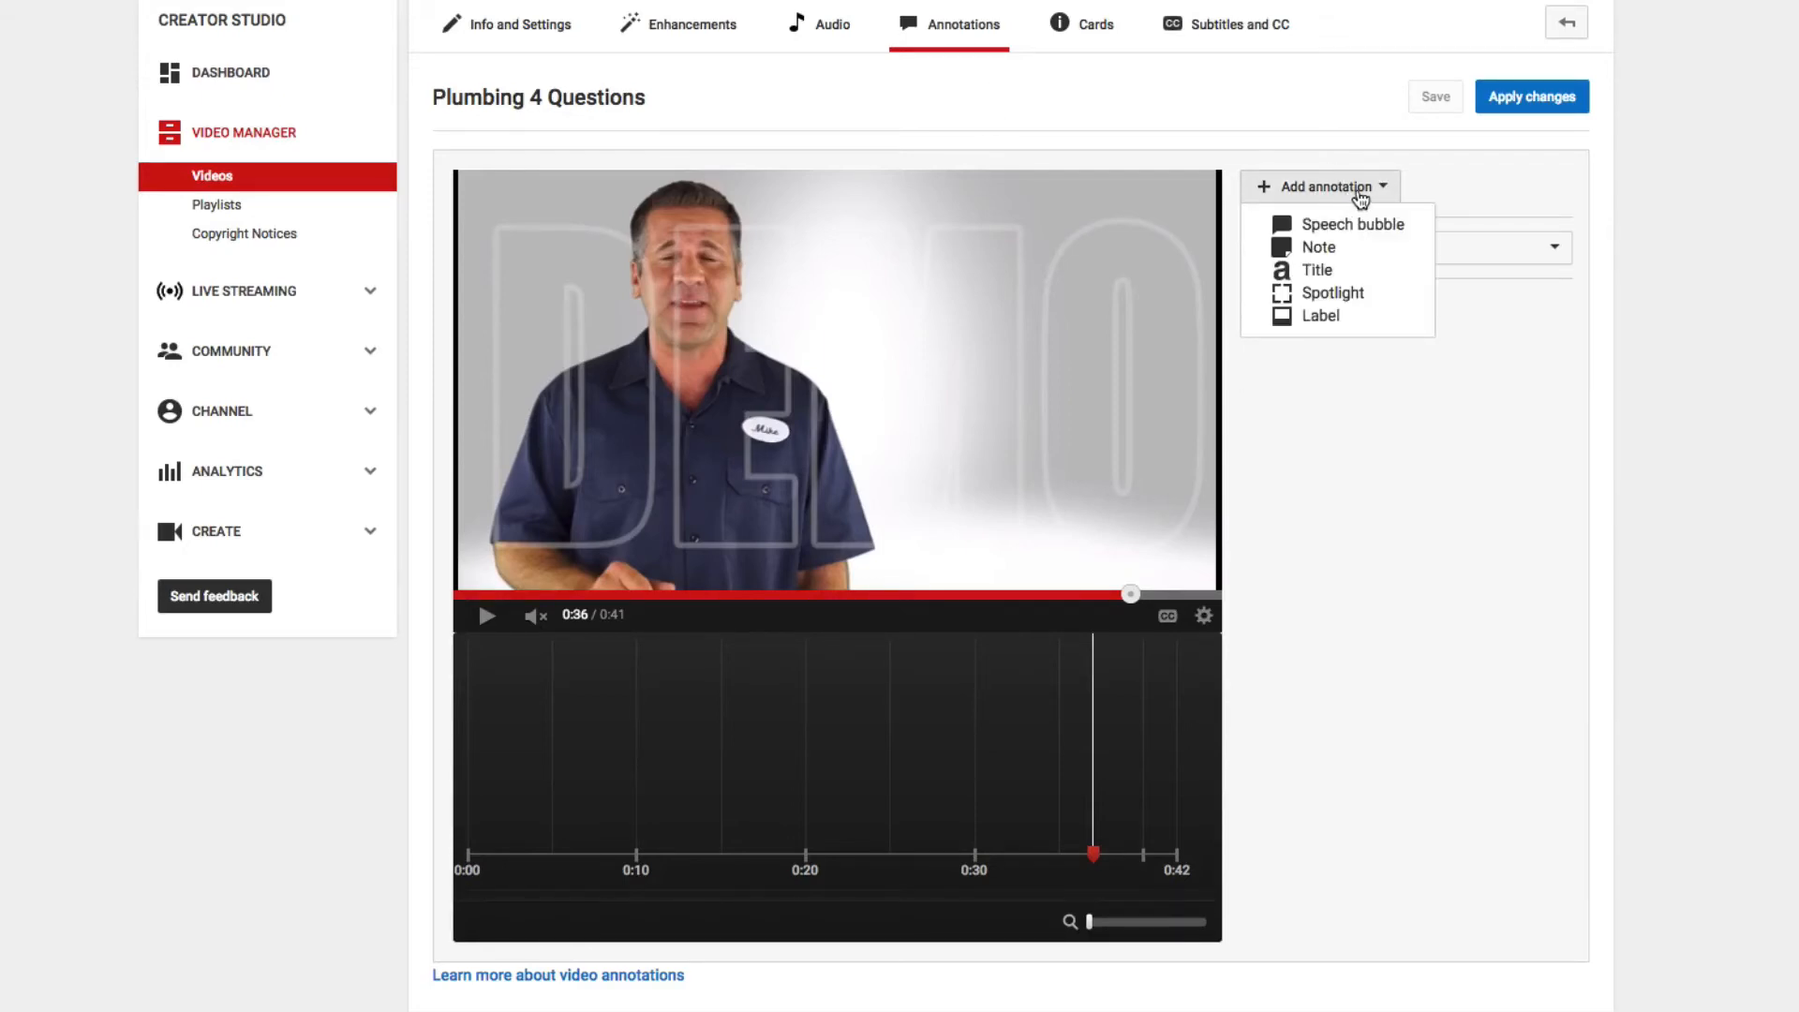
left_click(1363, 270)
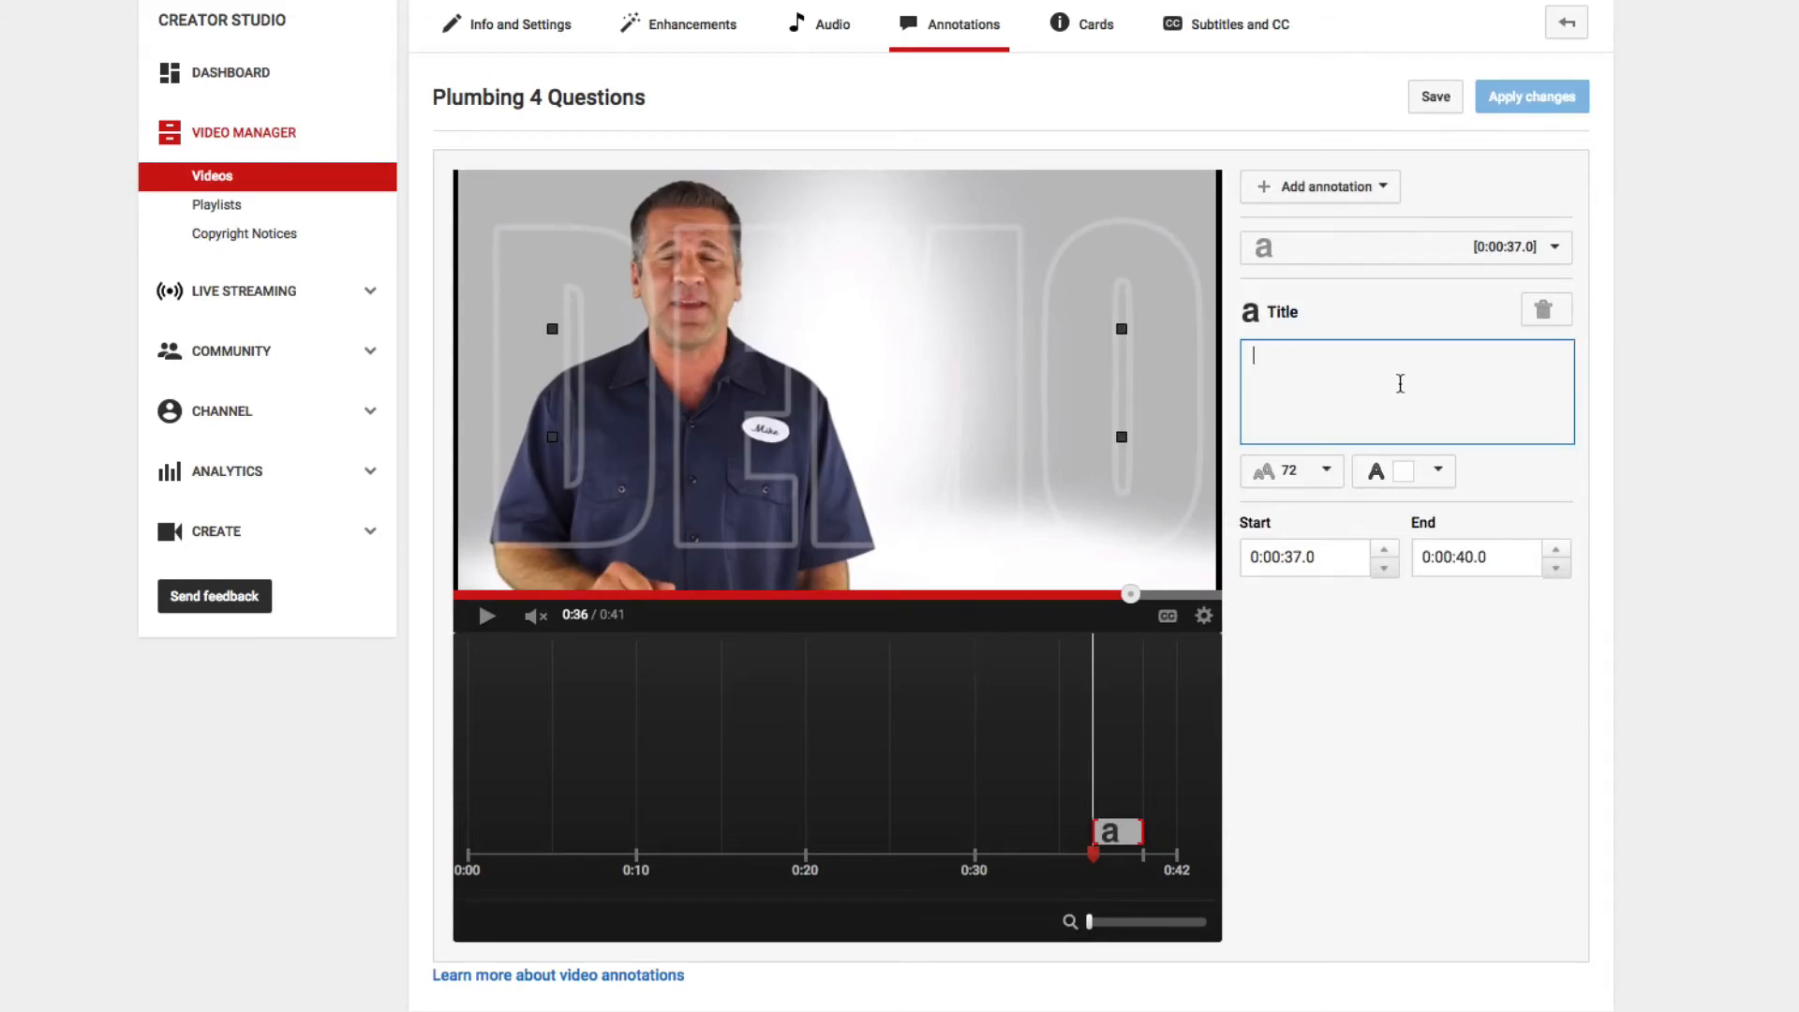
type("888")
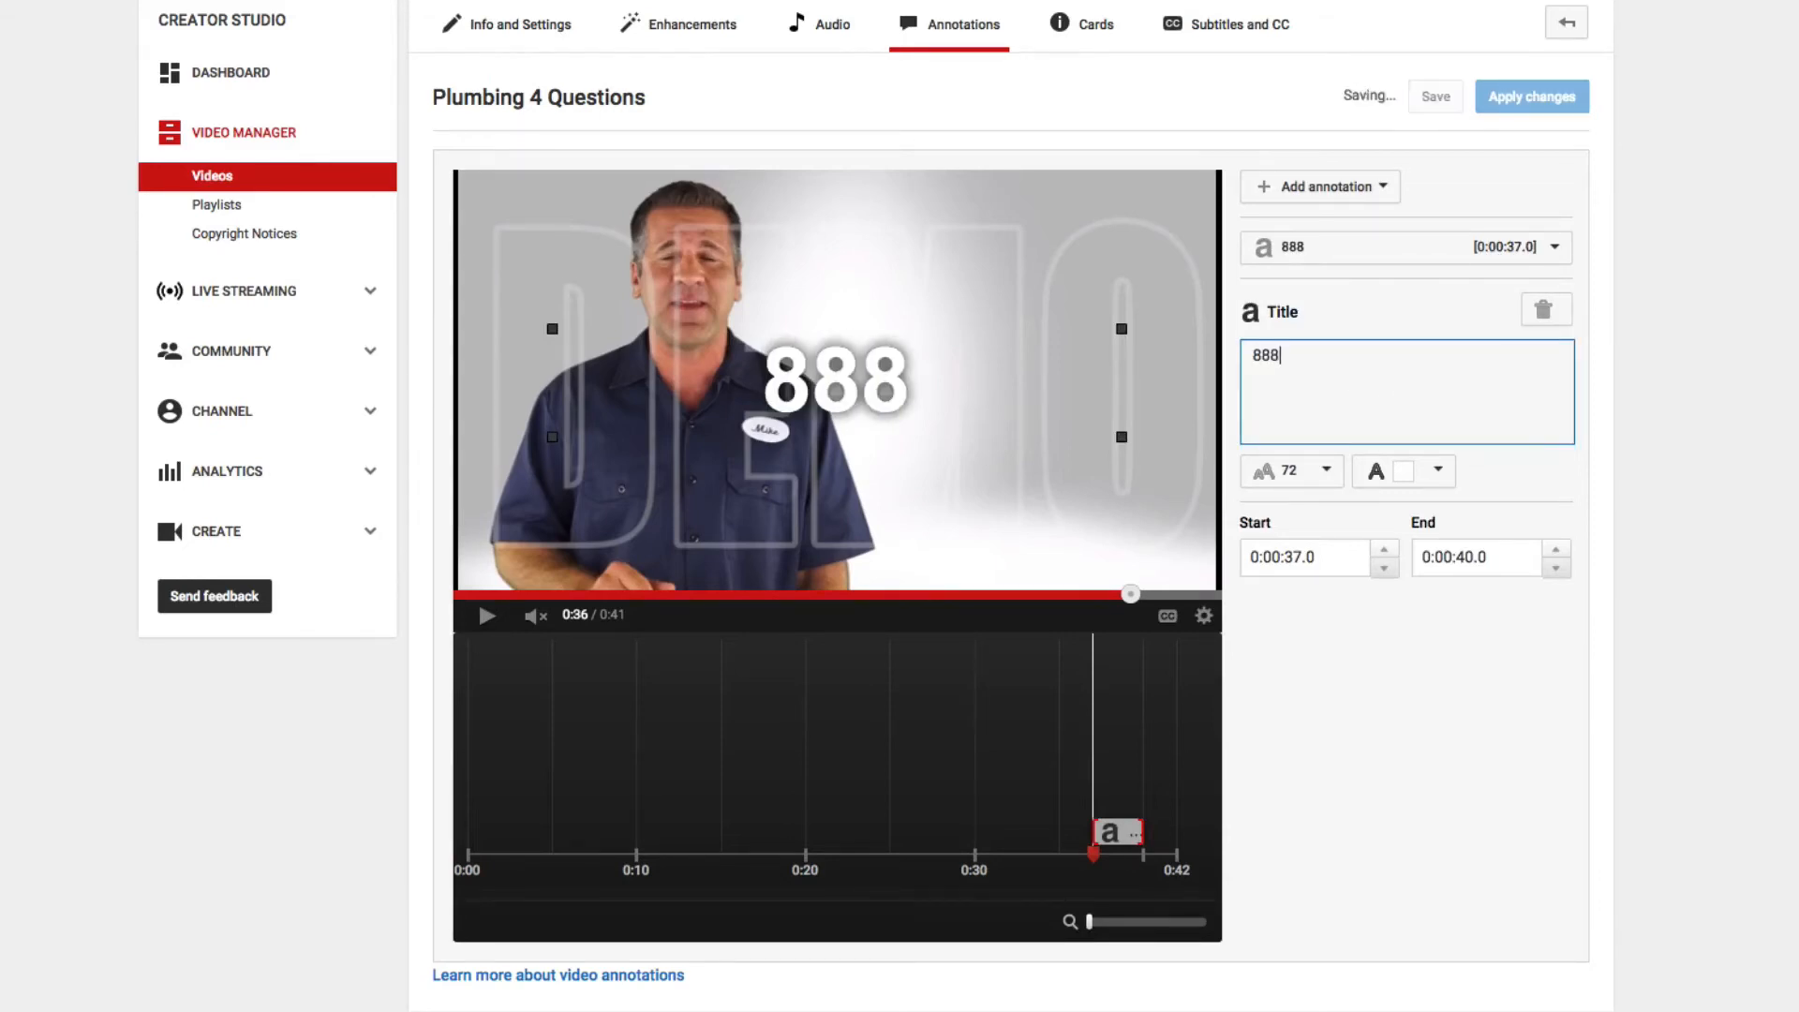
type(".555.1234")
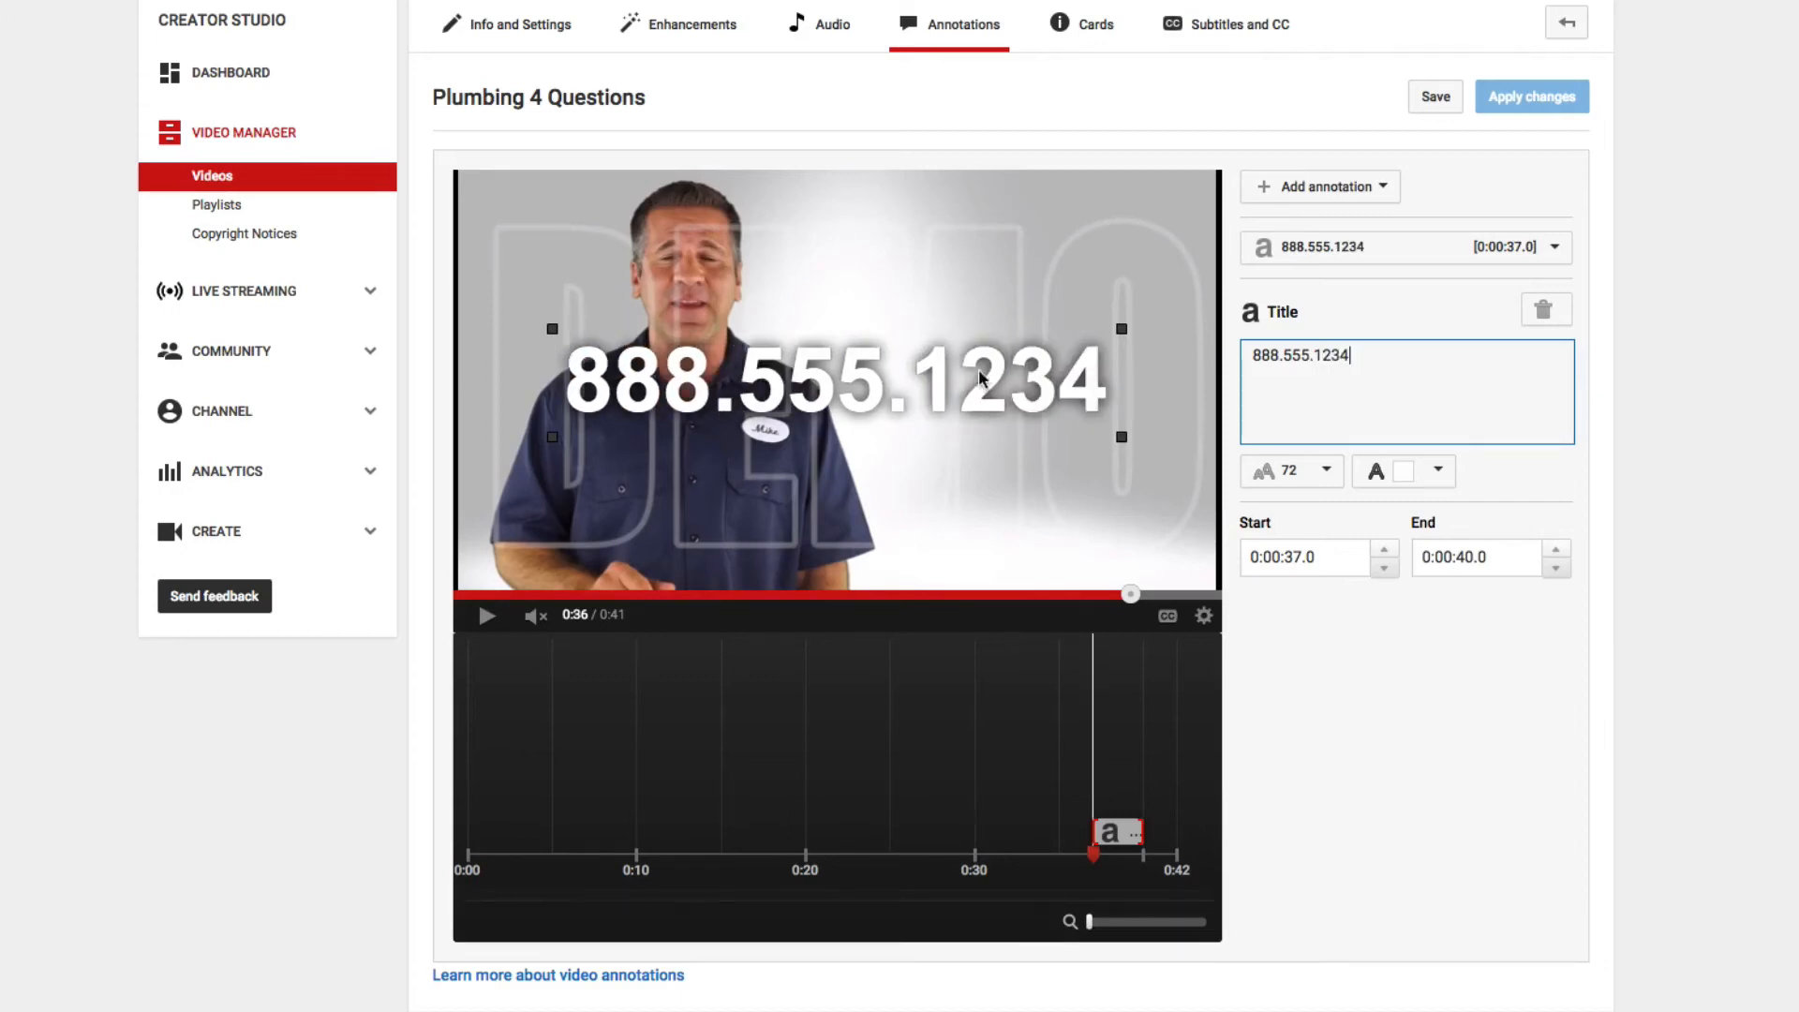
- Set the phone number title's font size to 48, then shrink its box and place it beside the presenter's lower chest
double_click(1385, 354)
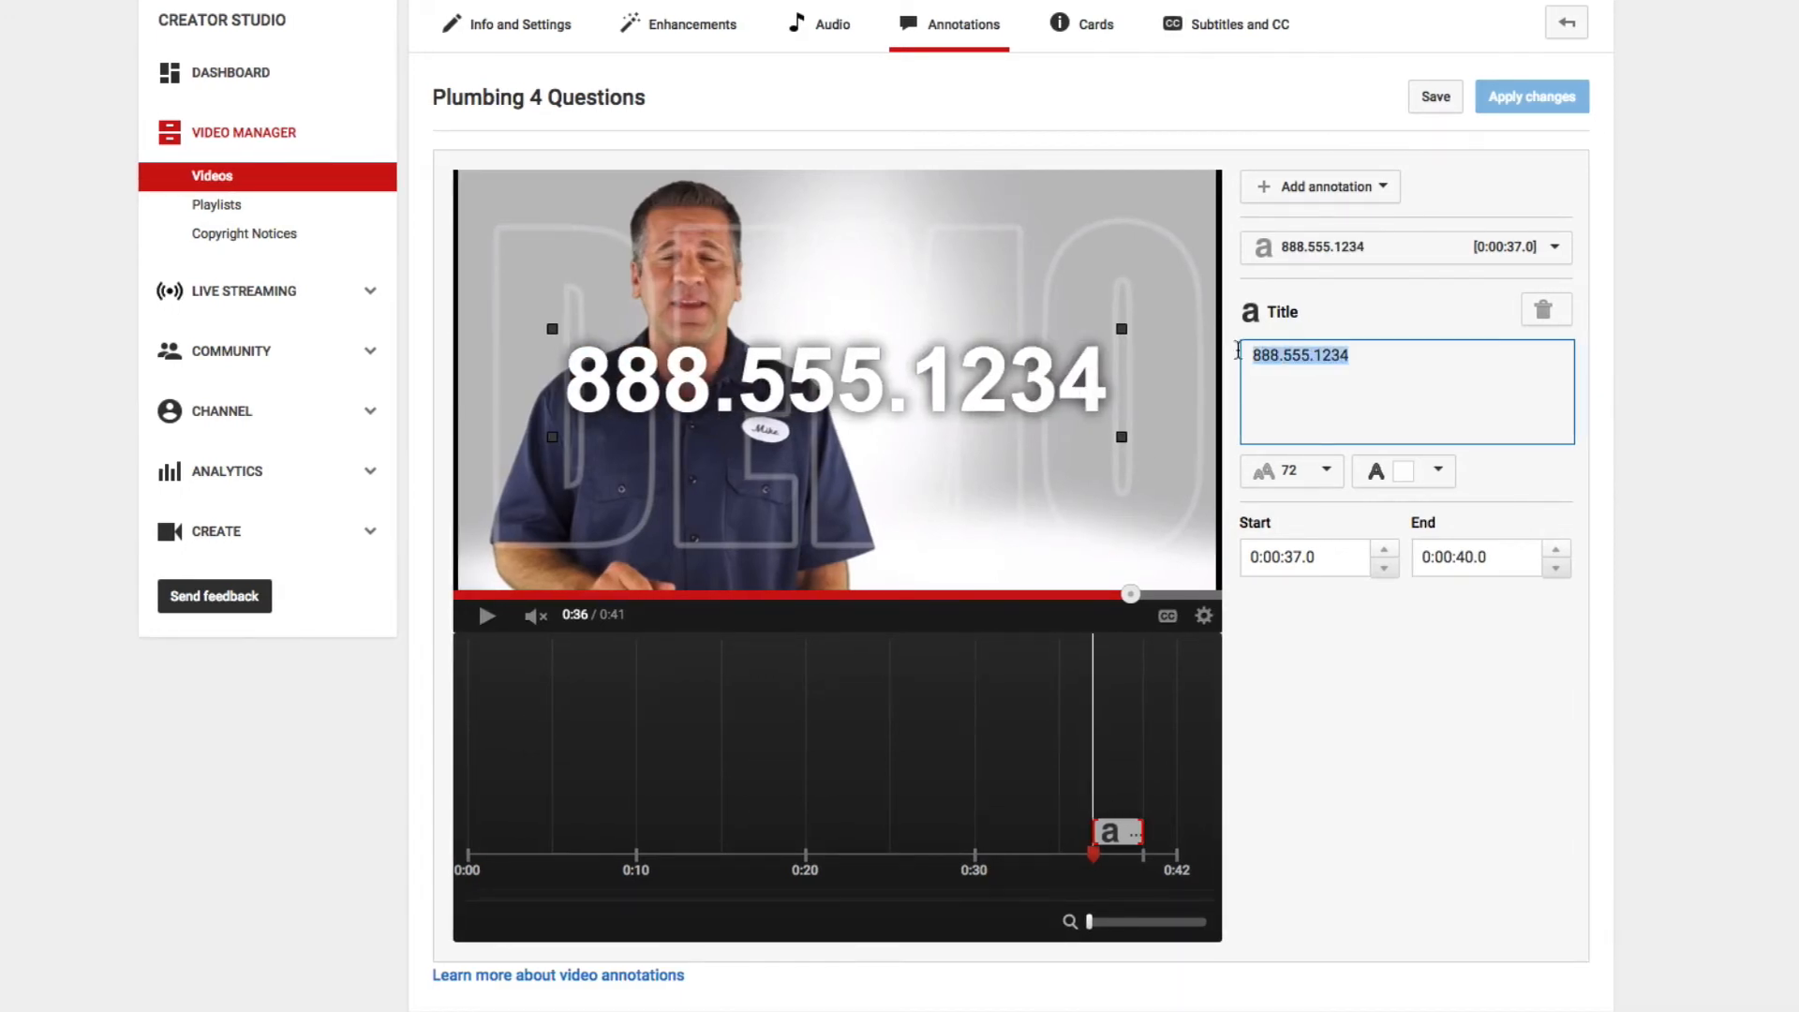
left_click(1328, 485)
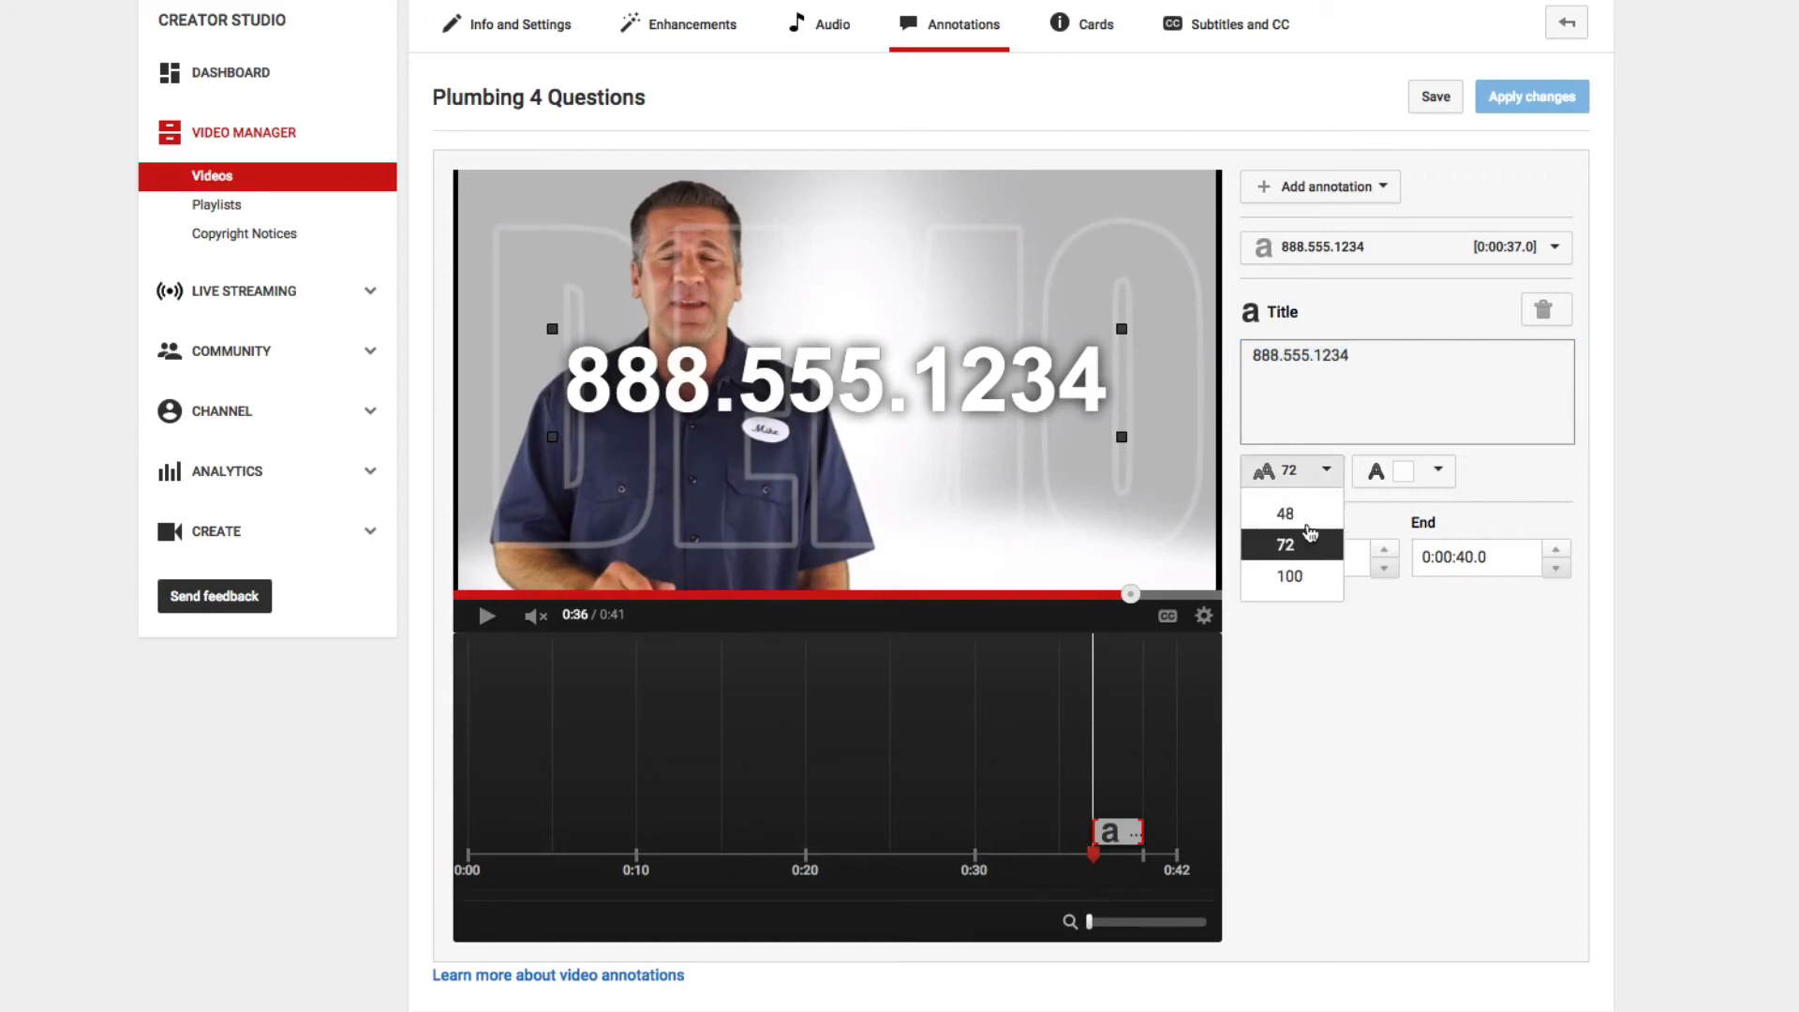
left_click(1309, 514)
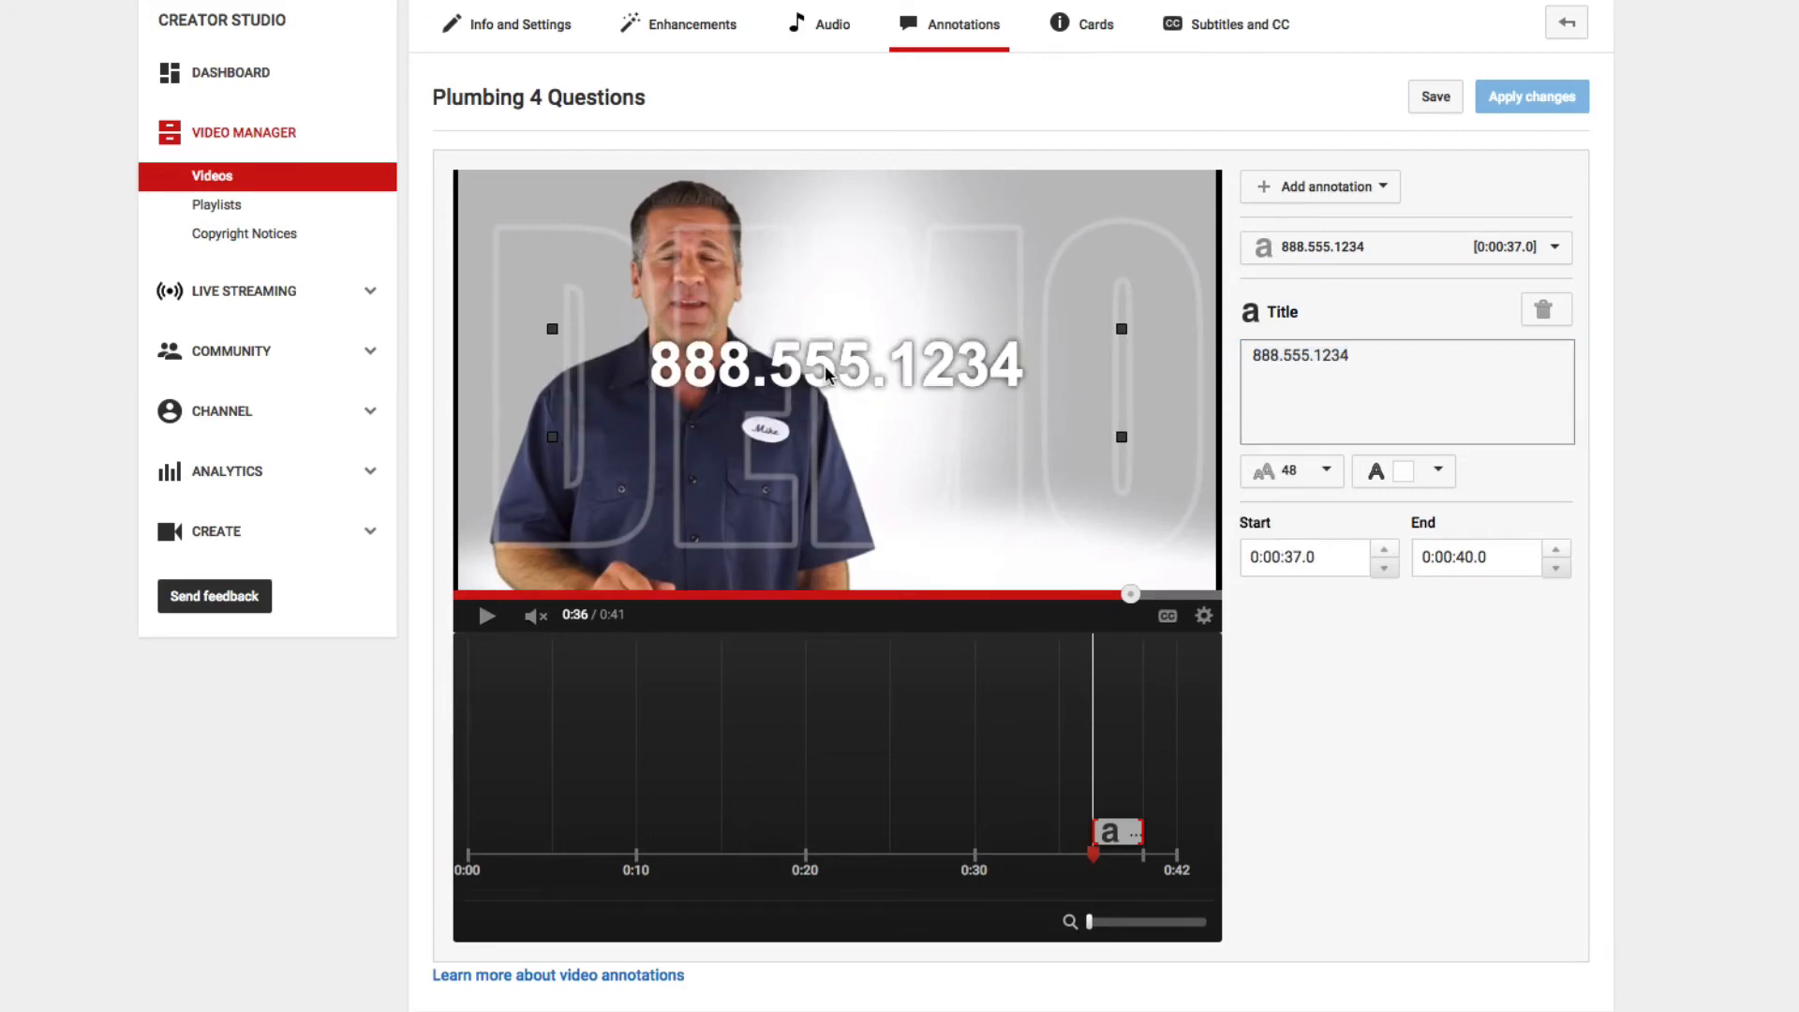
left_click_drag(935, 371, 1043, 460)
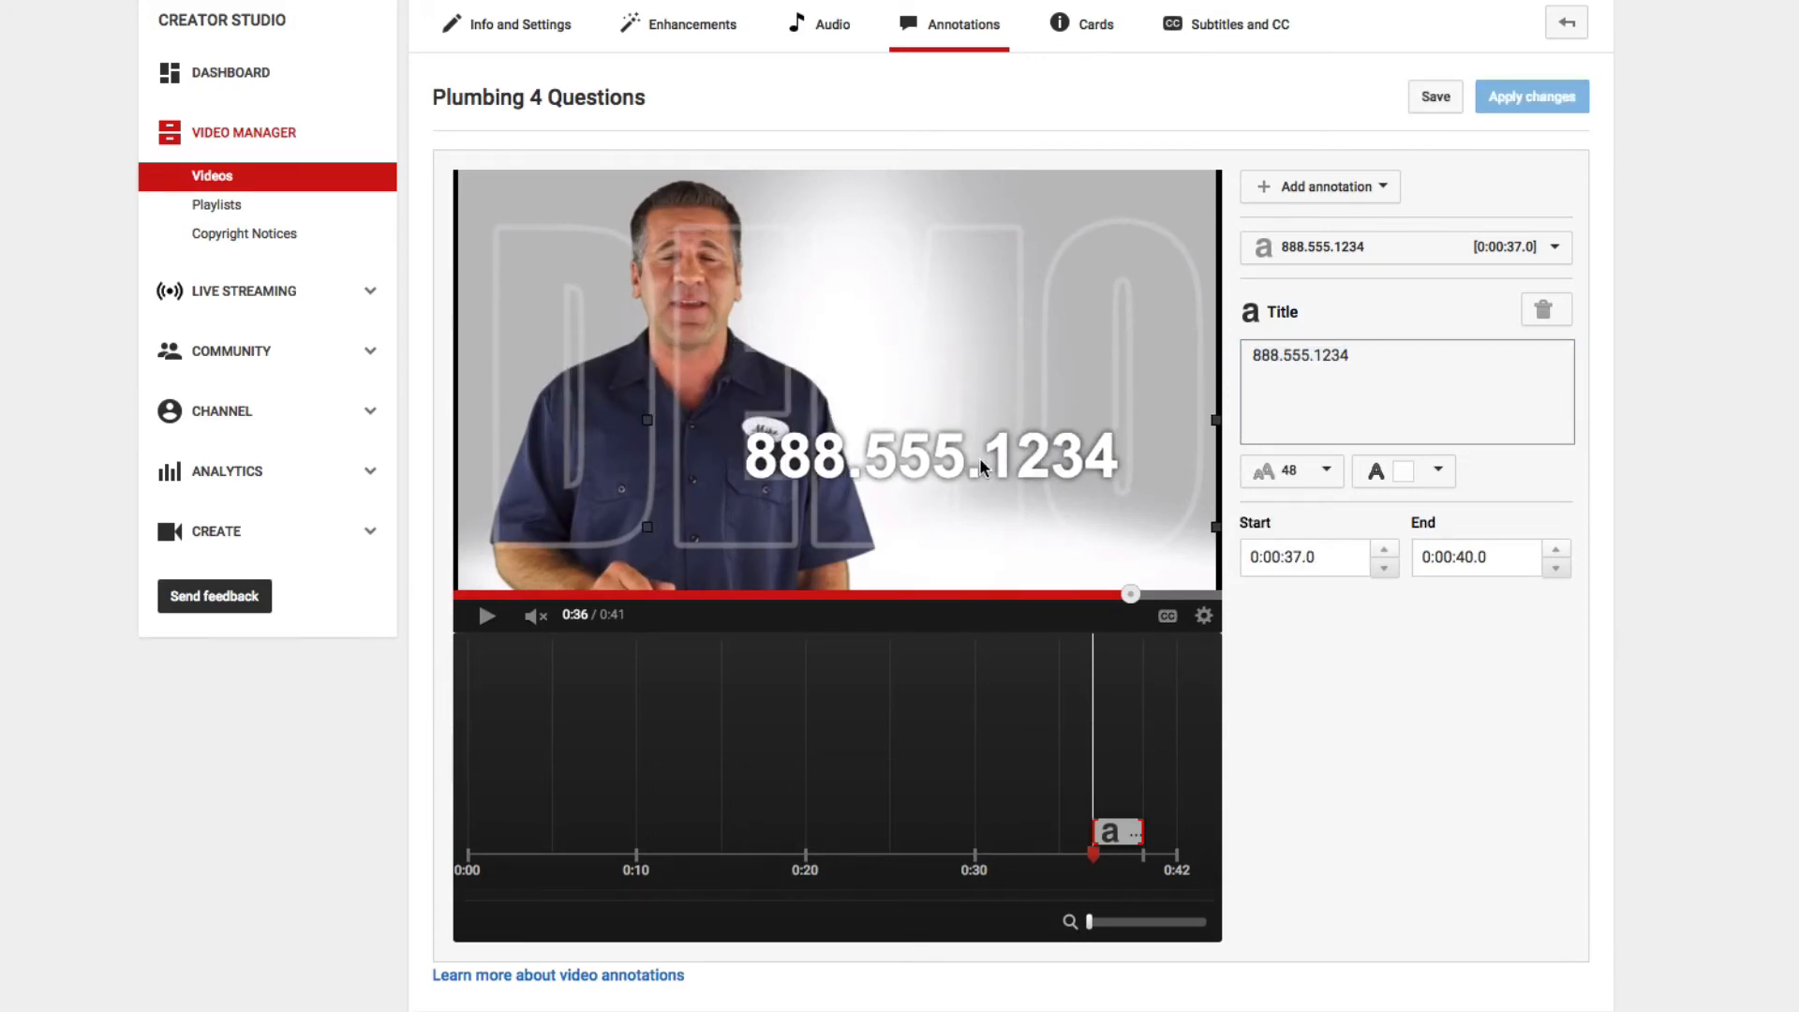
mouse_move(1215, 422)
left_mouse_down()
mouse_move(1035, 436)
mouse_move(1003, 464)
mouse_move(1146, 457)
left_mouse_up()
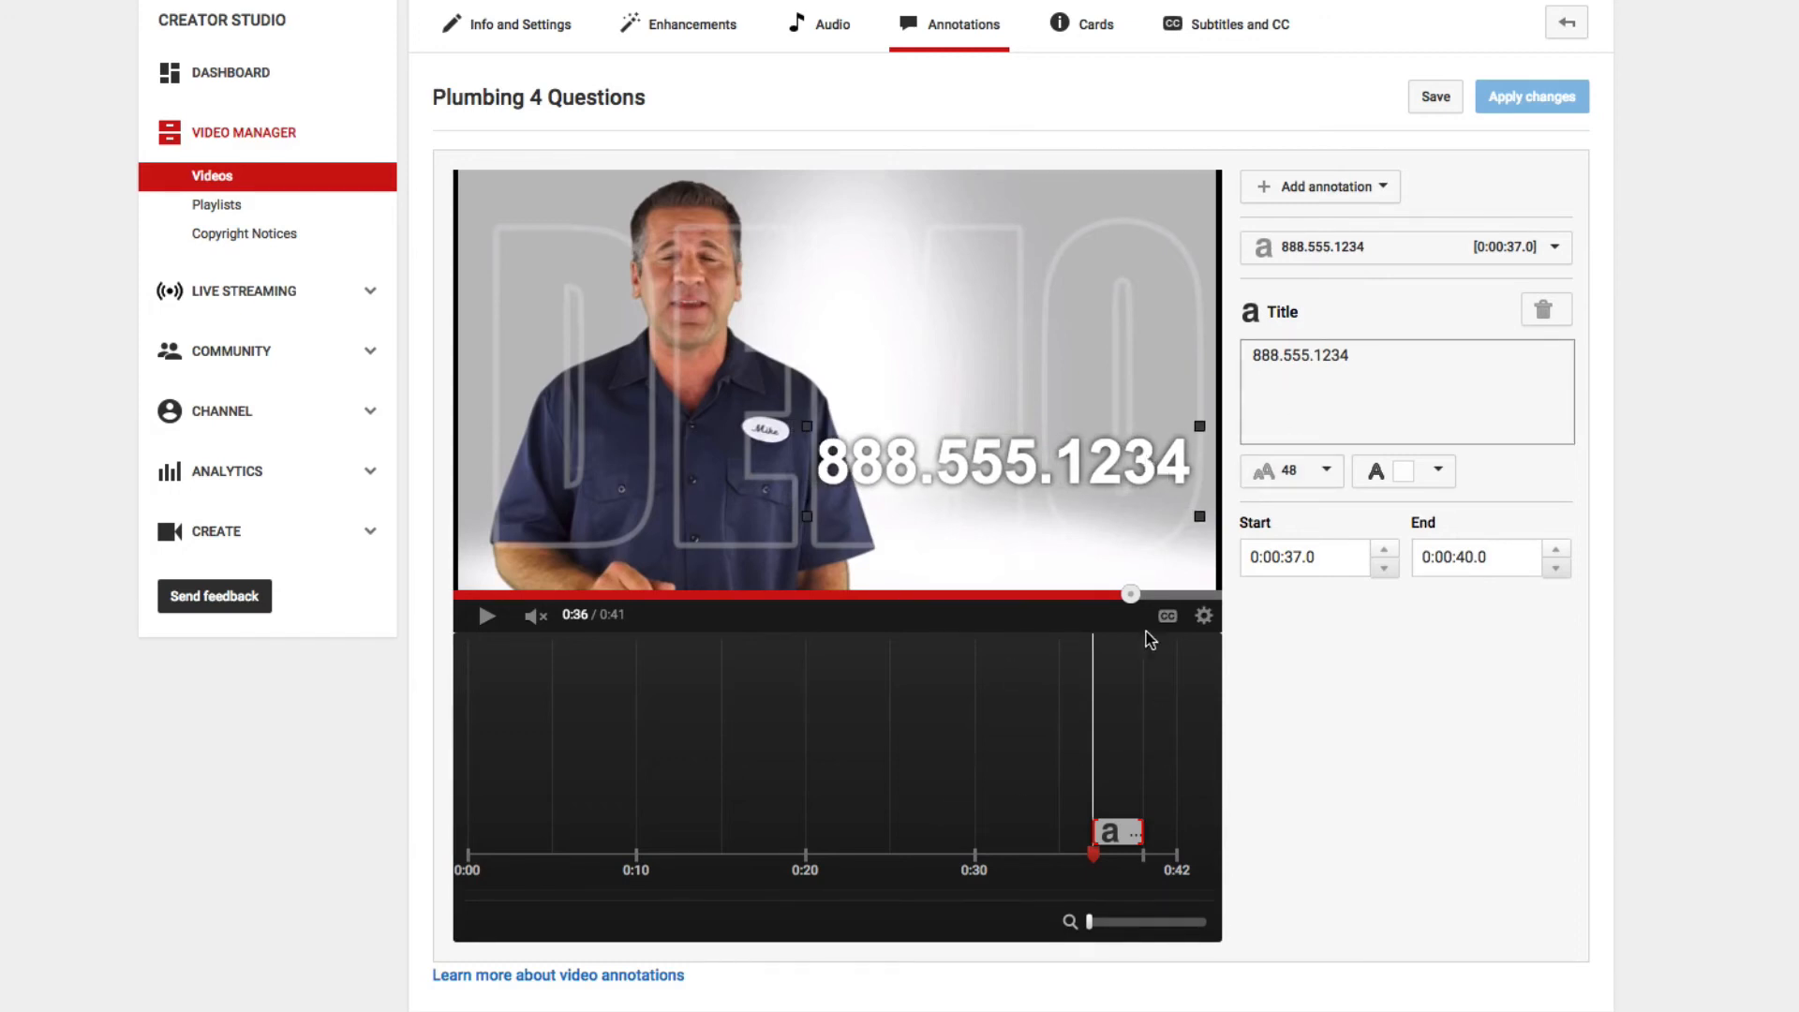
- Advance the video to 0:38, where "Contact Us Now" shows, and change the last digit of the title's phone number to 6
left_click_drag(1139, 600, 1153, 594)
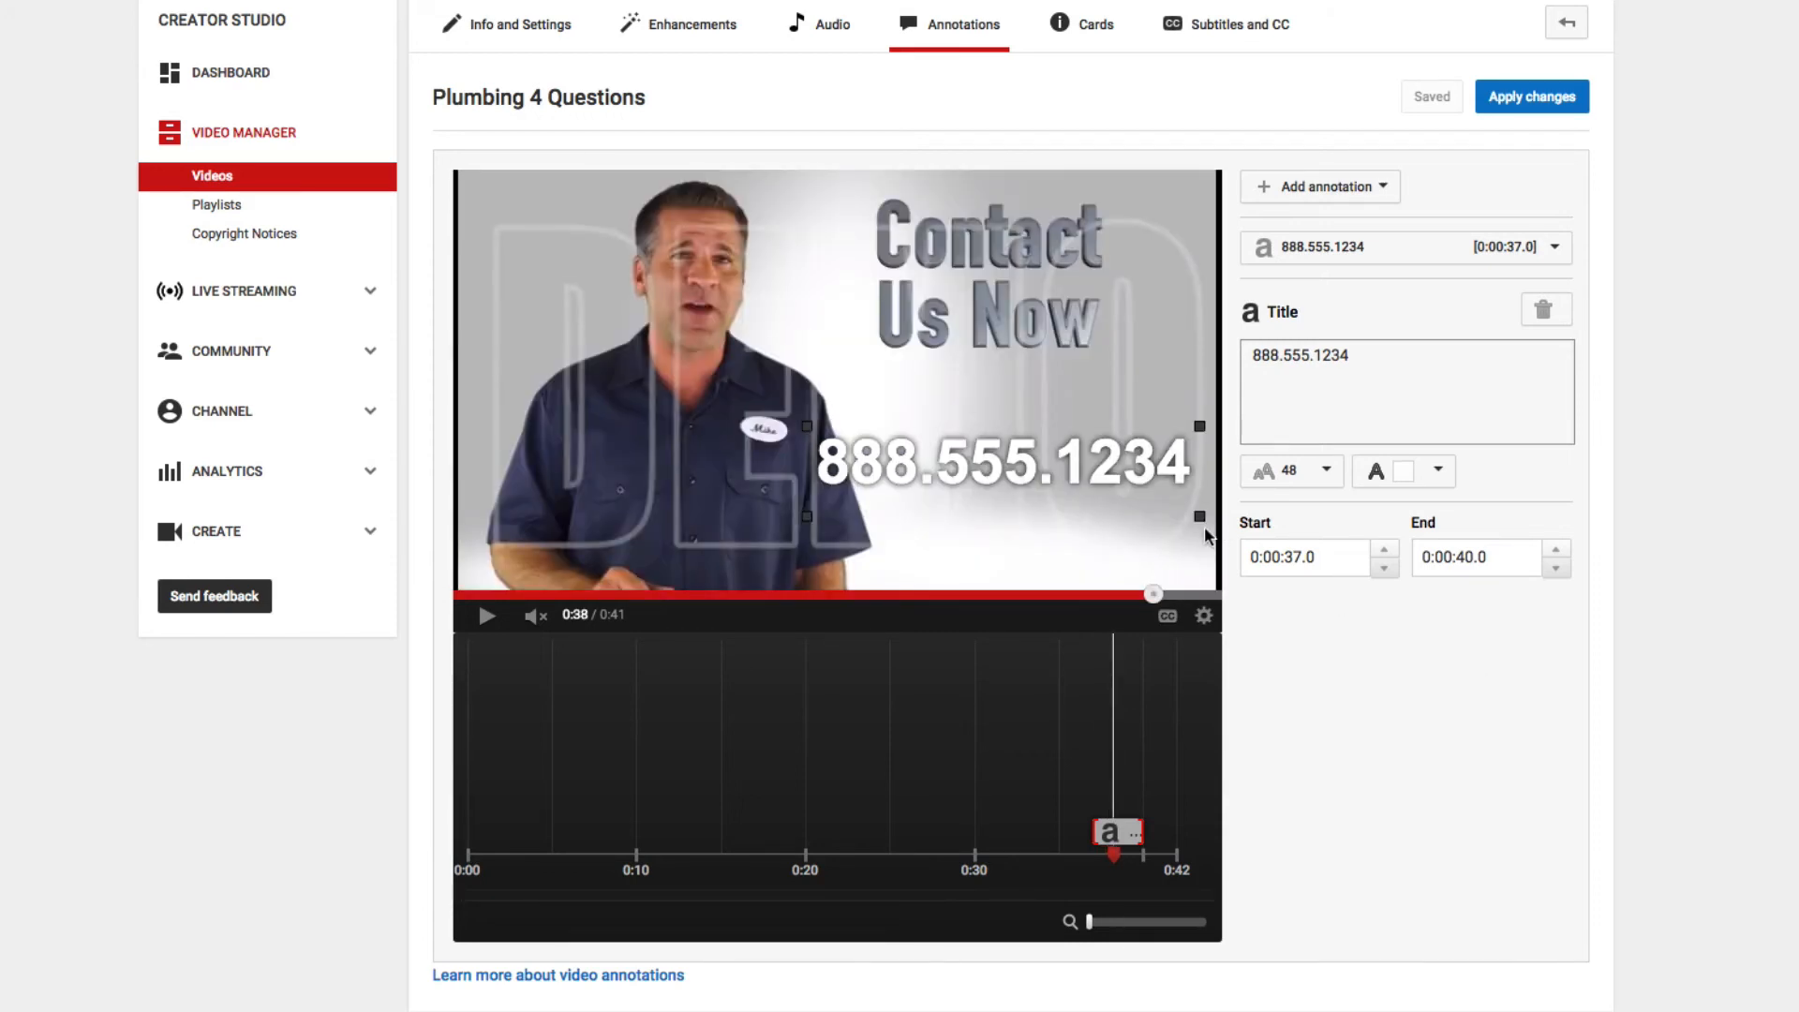
left_click(1363, 381)
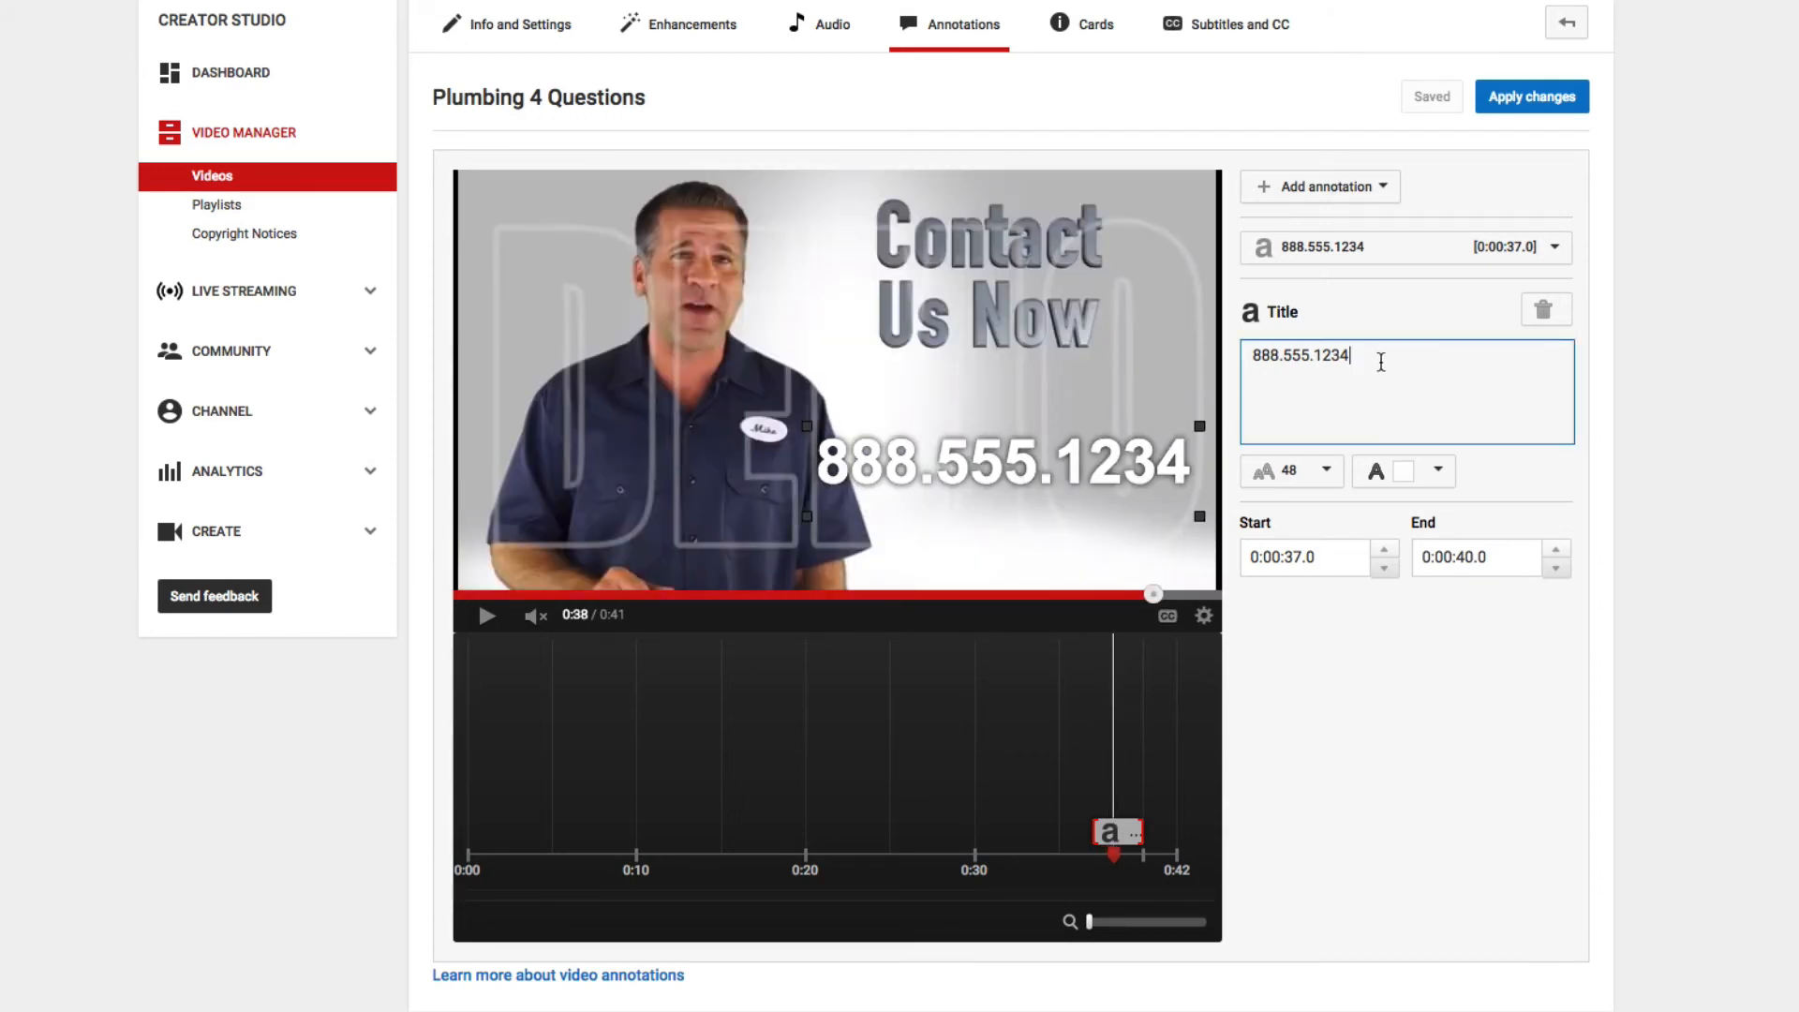
key("BackSpace")
type("6")
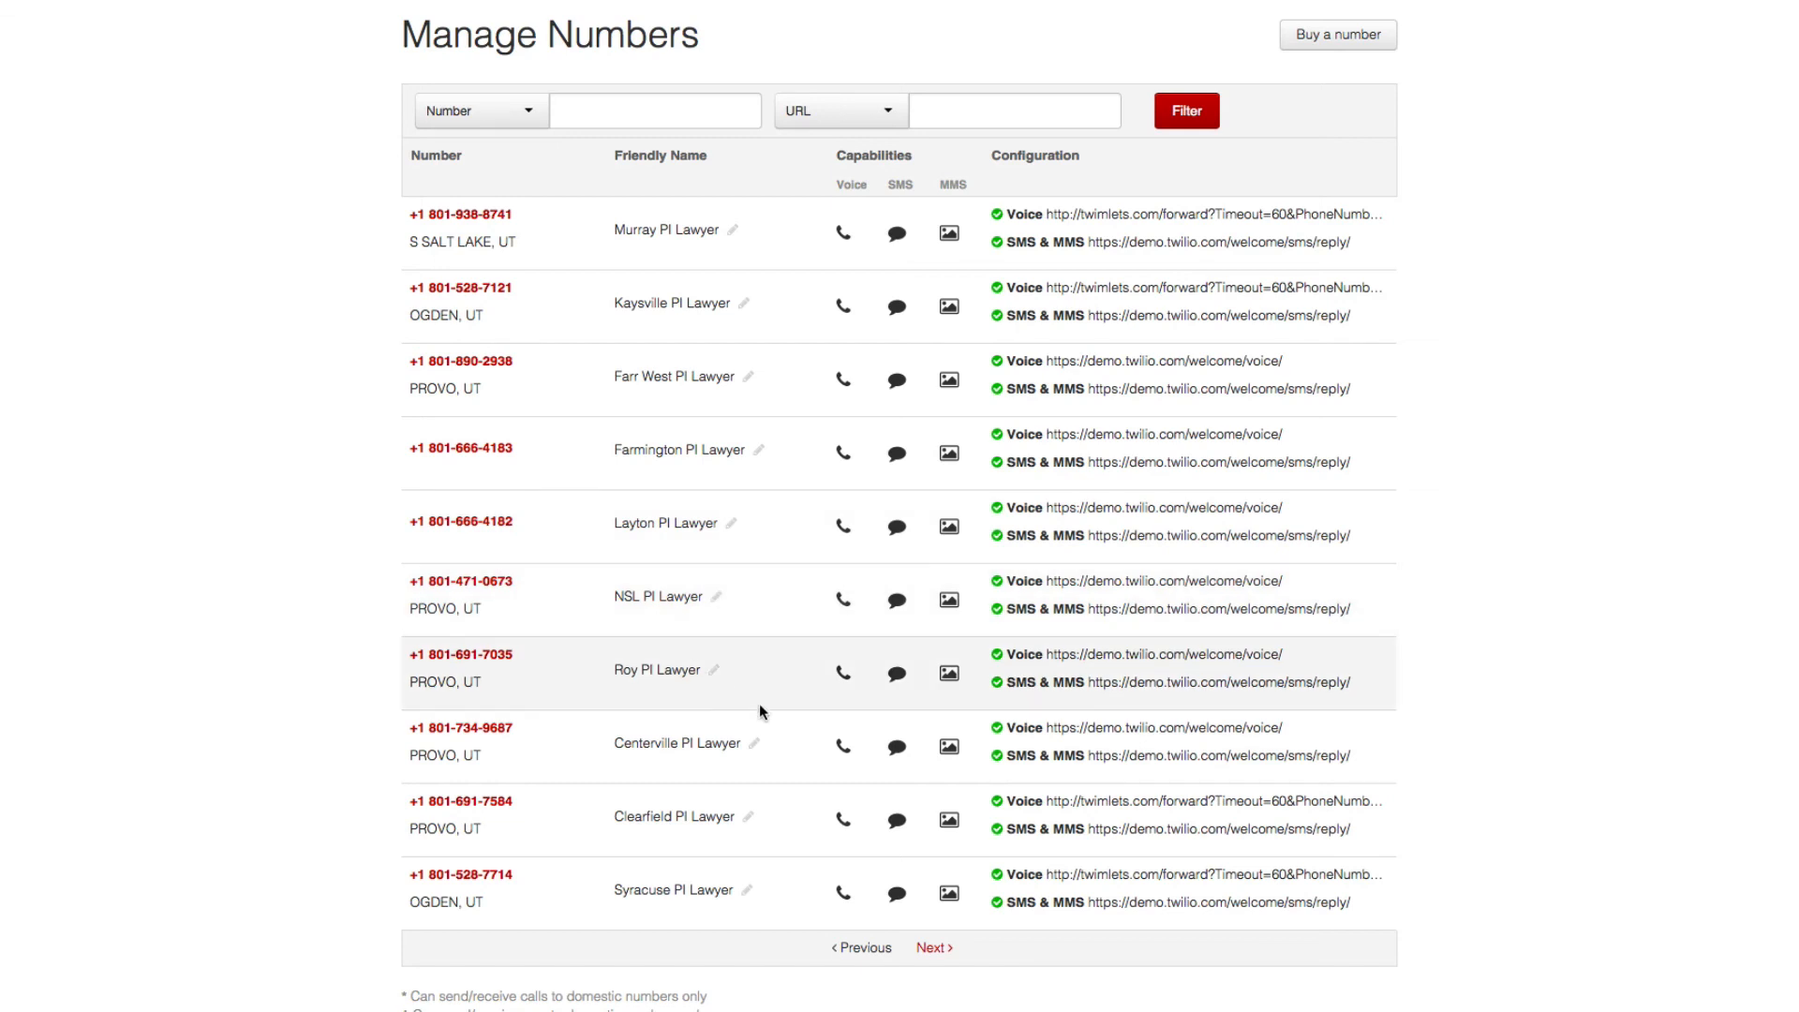
- Switch to Twilio's Manage Numbers page and examine the Roy PI Lawyer entry's friendly name and assigned phone number
left_click_drag(615, 670, 720, 680)
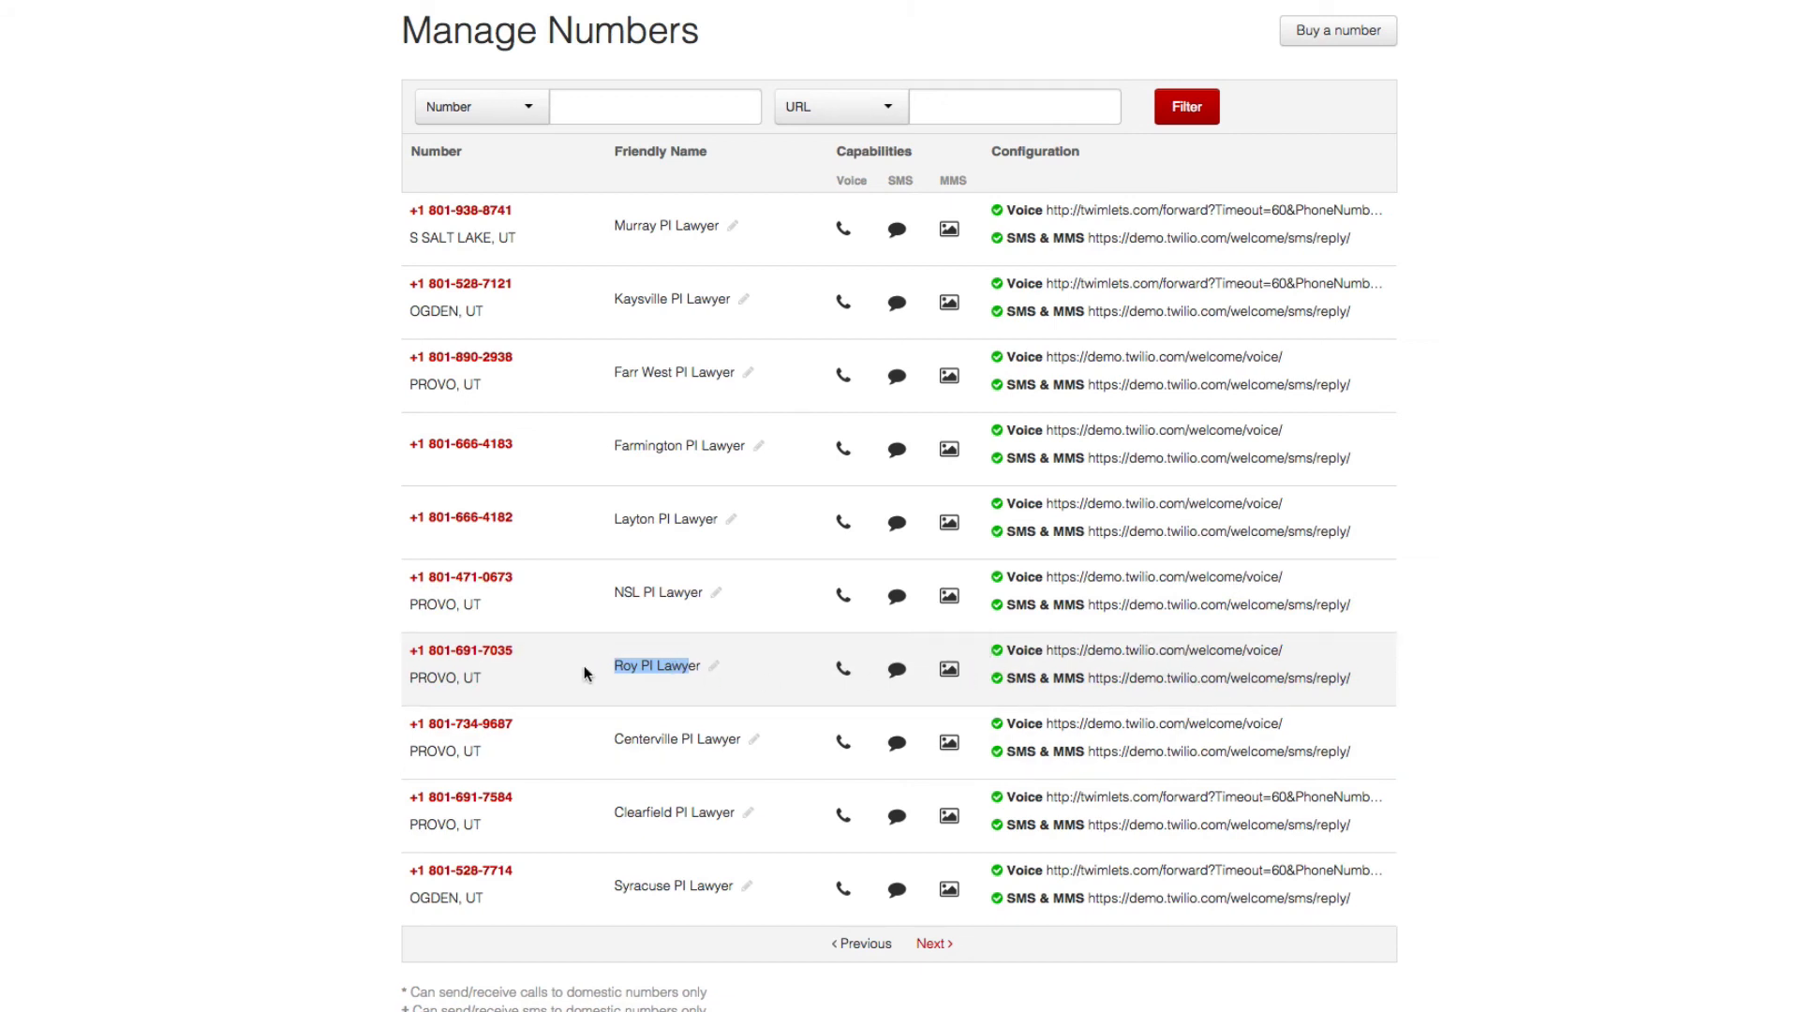
left_click_drag(546, 654, 411, 656)
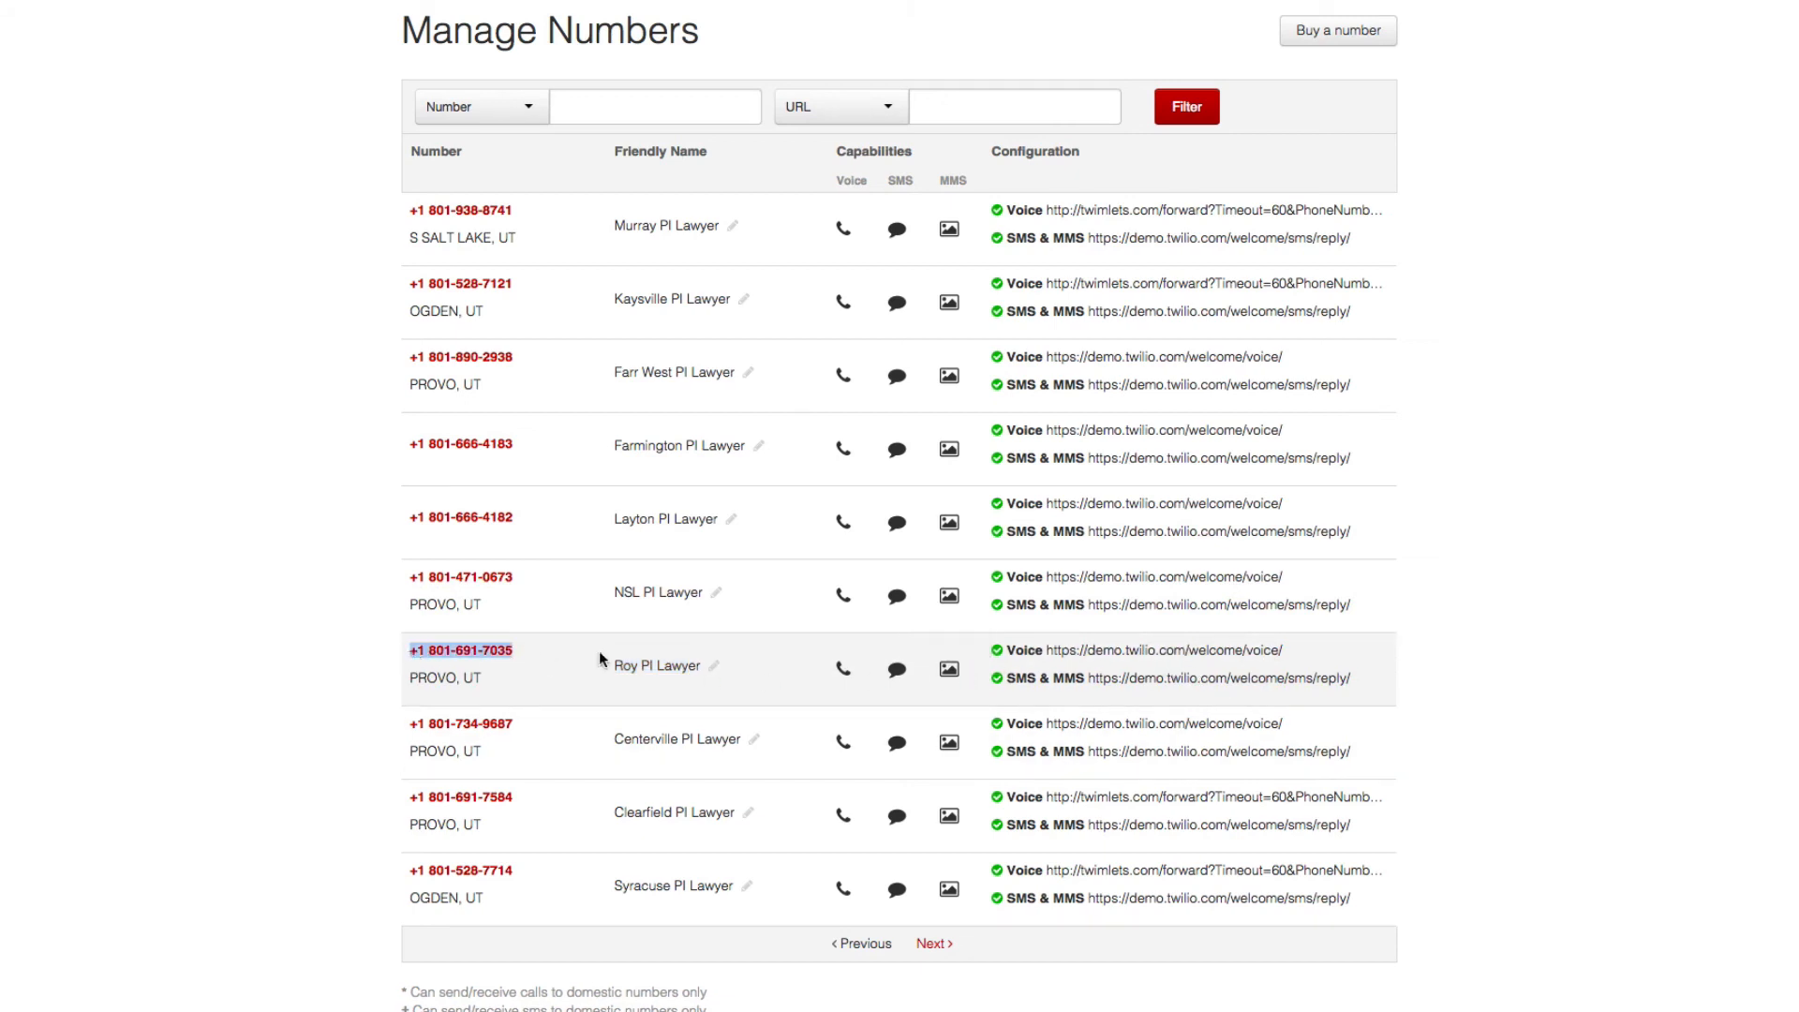